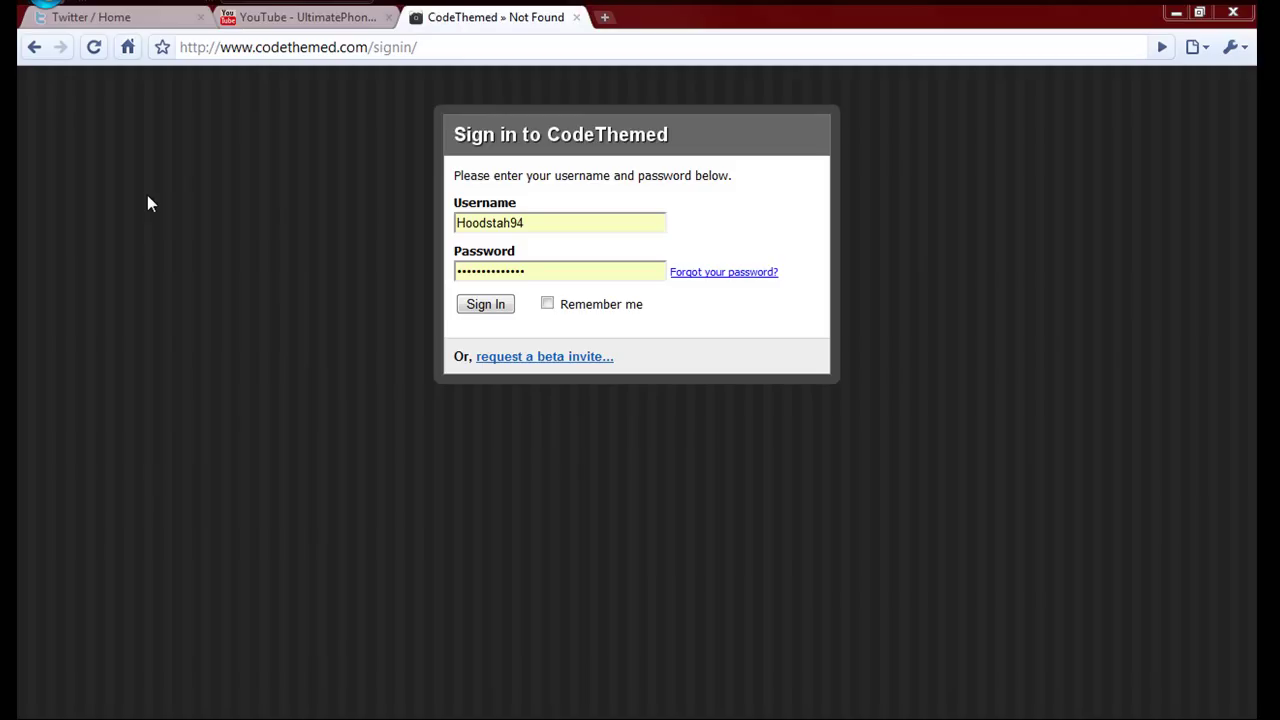
- Check the YouTube channel tab, sign in to CodeThemed, and dismiss the Windows colour-scheme prompt
left_click(320, 18)
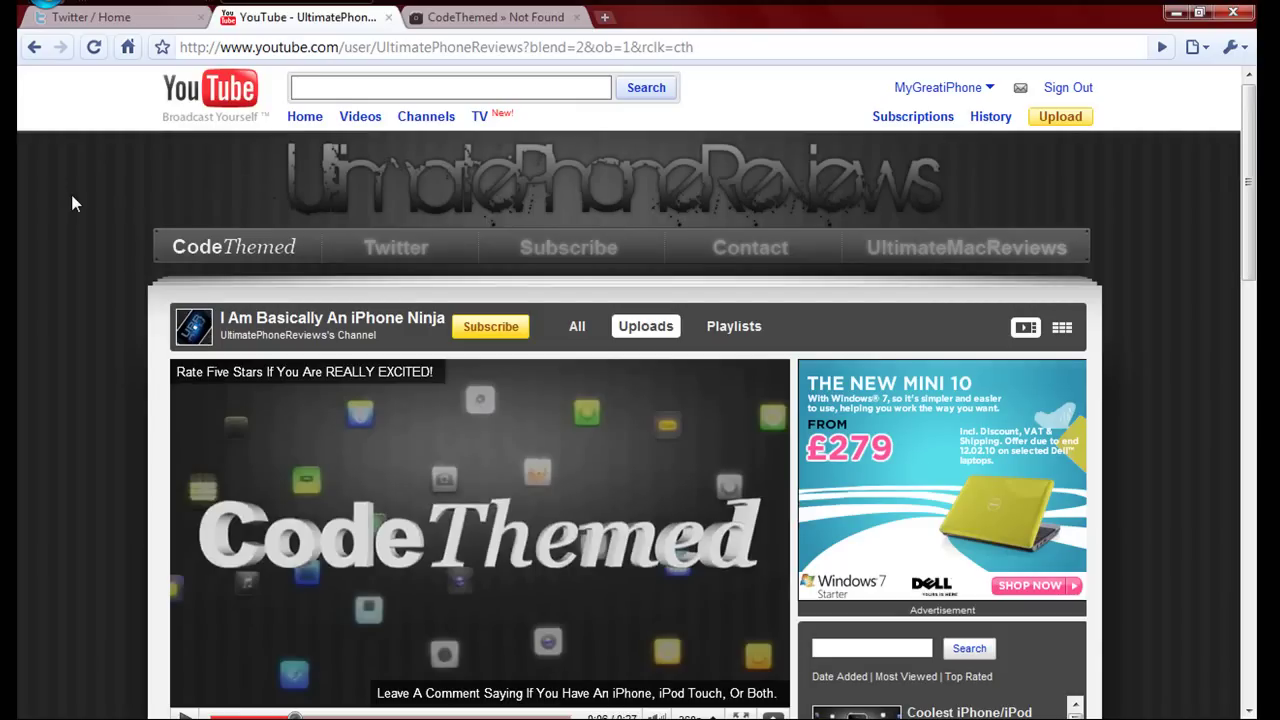
scroll(72, 204, "down", 1)
scroll(72, 204, "up", 1)
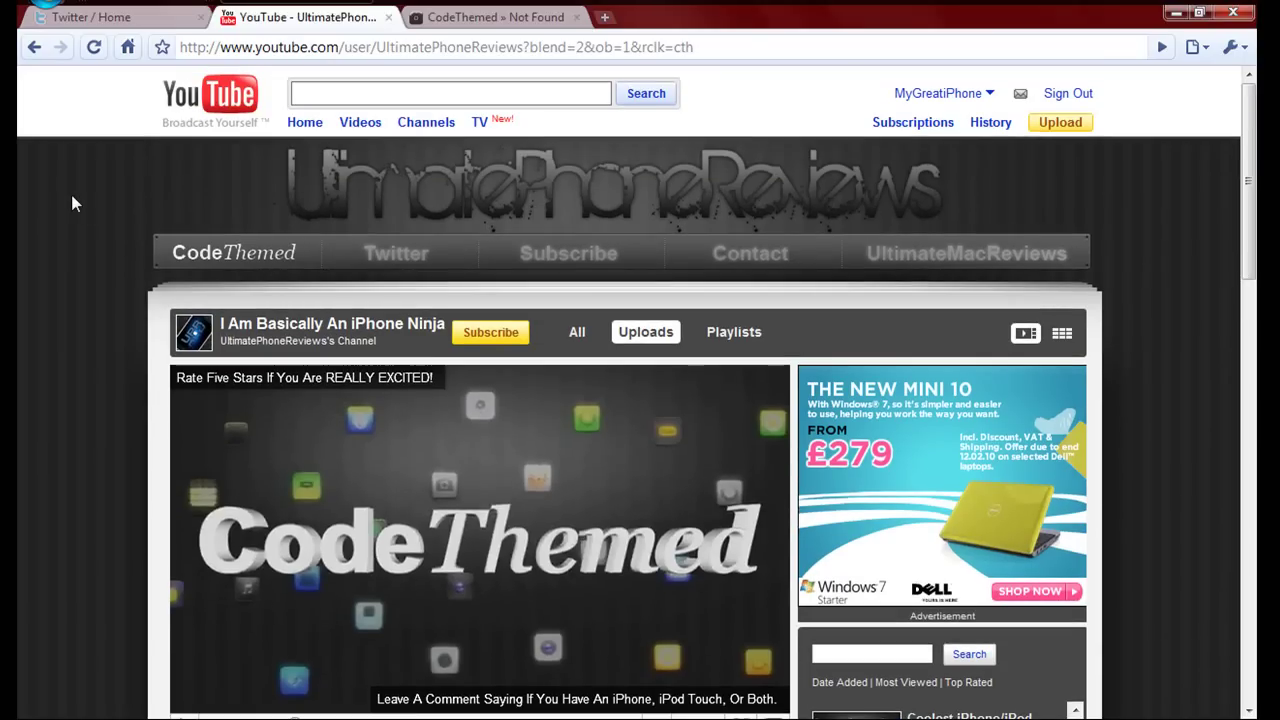
left_click(495, 17)
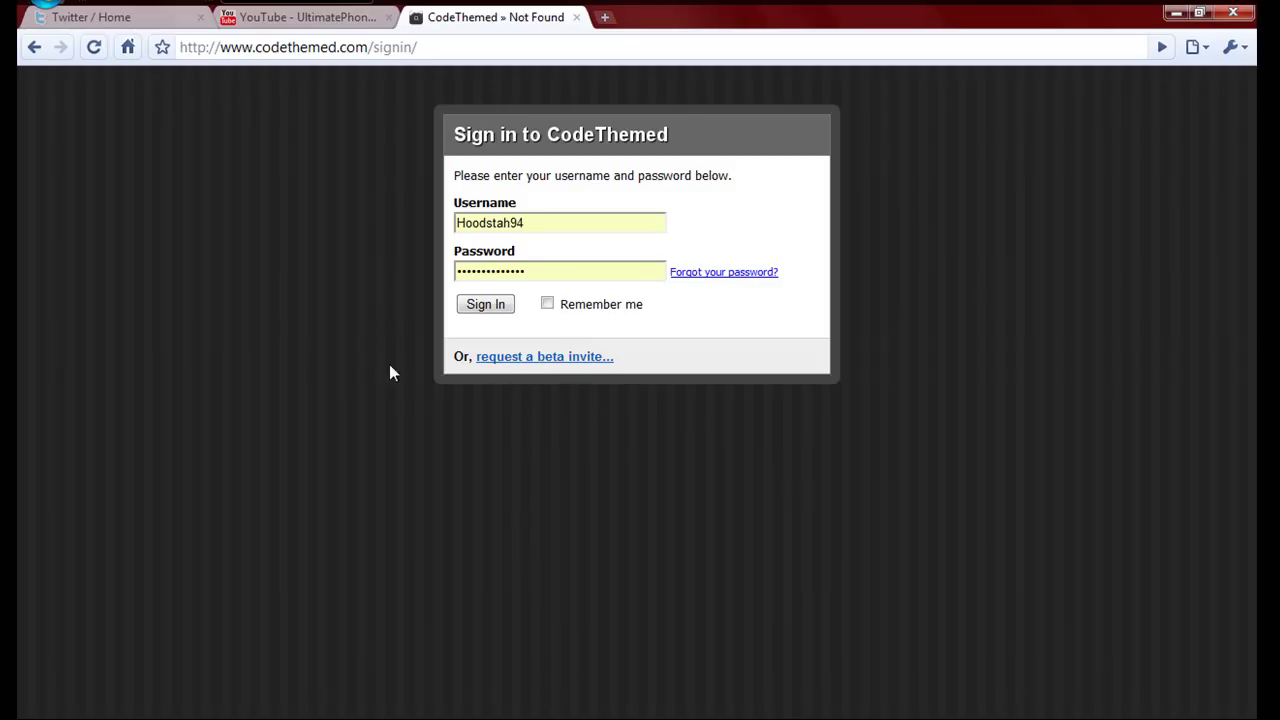
left_click(484, 308)
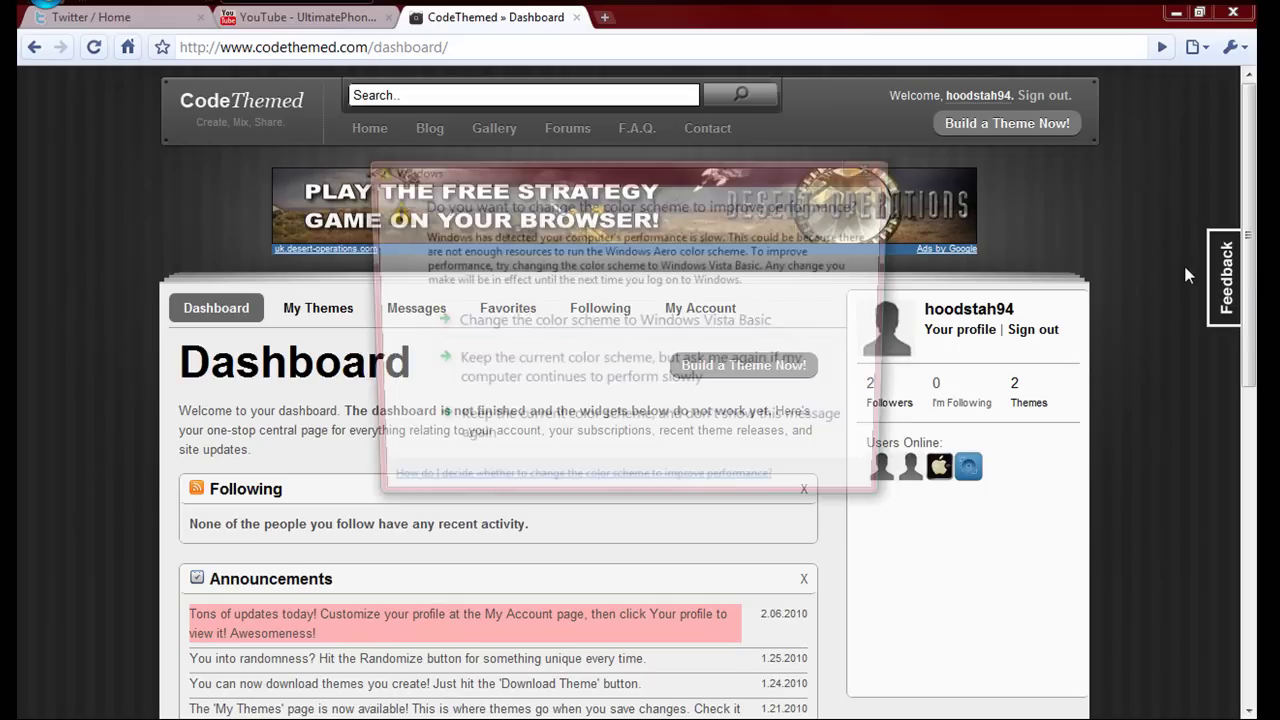
left_click(872, 167)
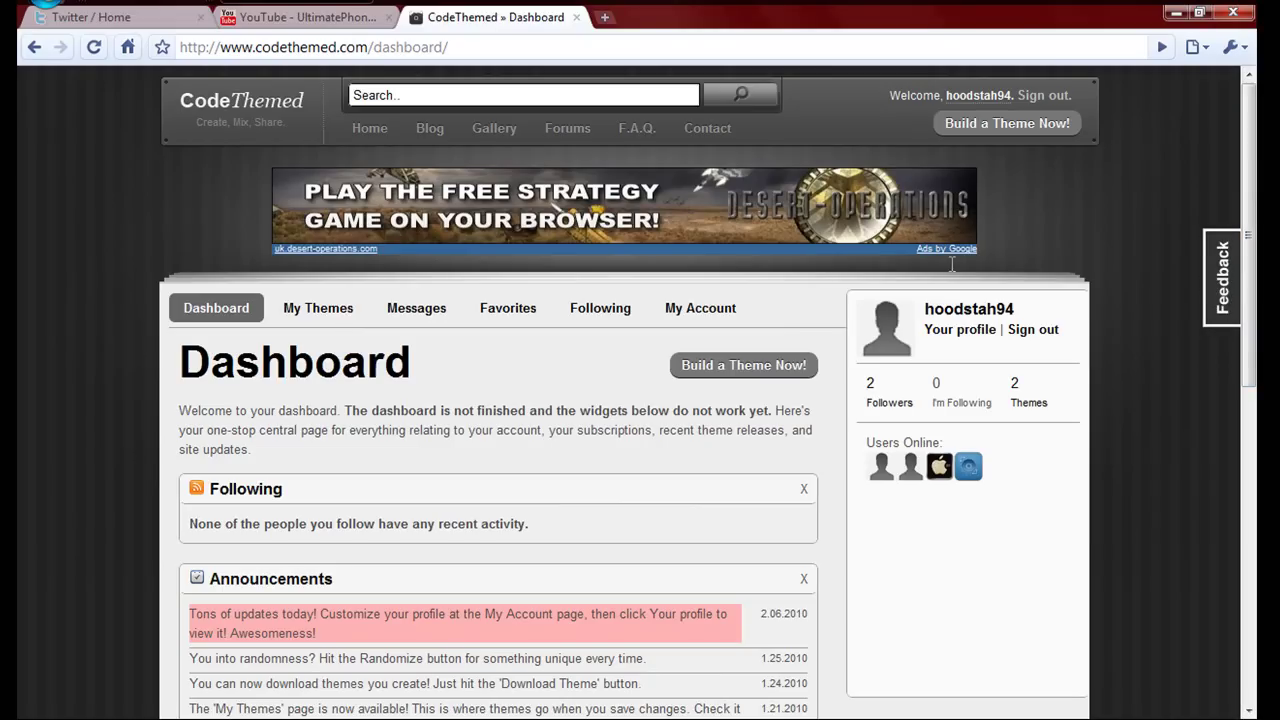
left_click(1222, 290)
left_click(446, 359)
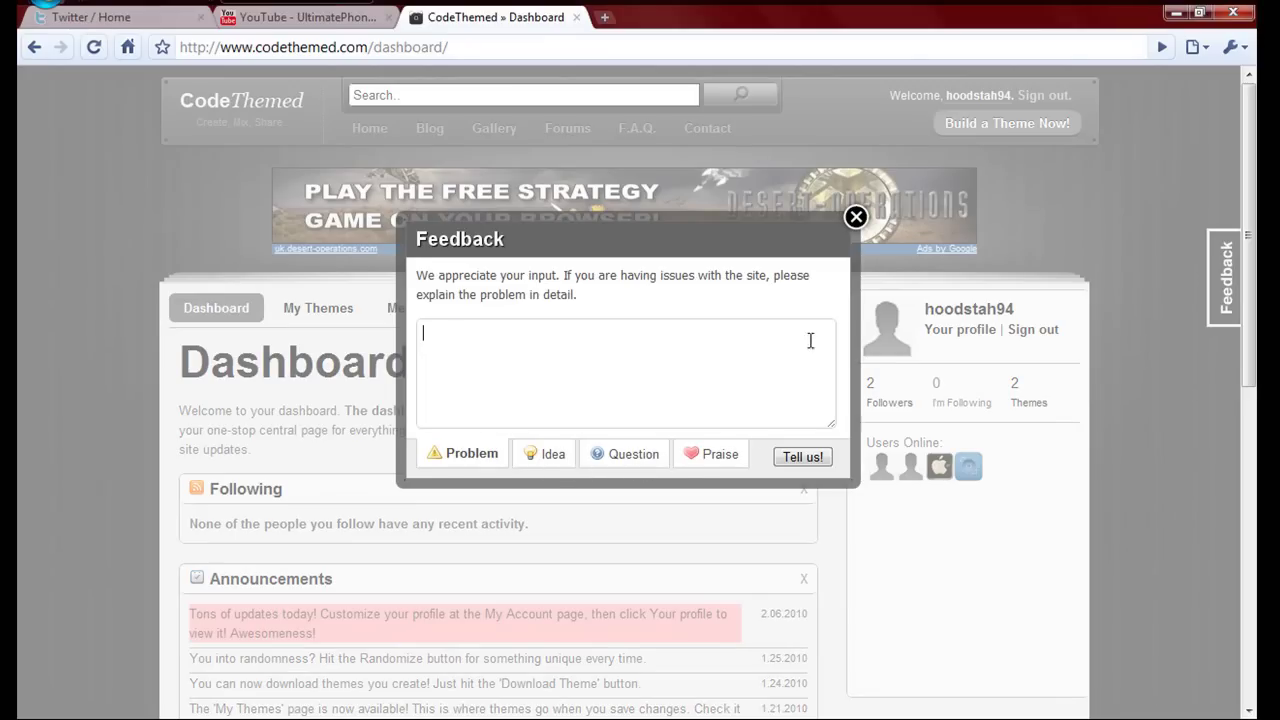
left_click(856, 217)
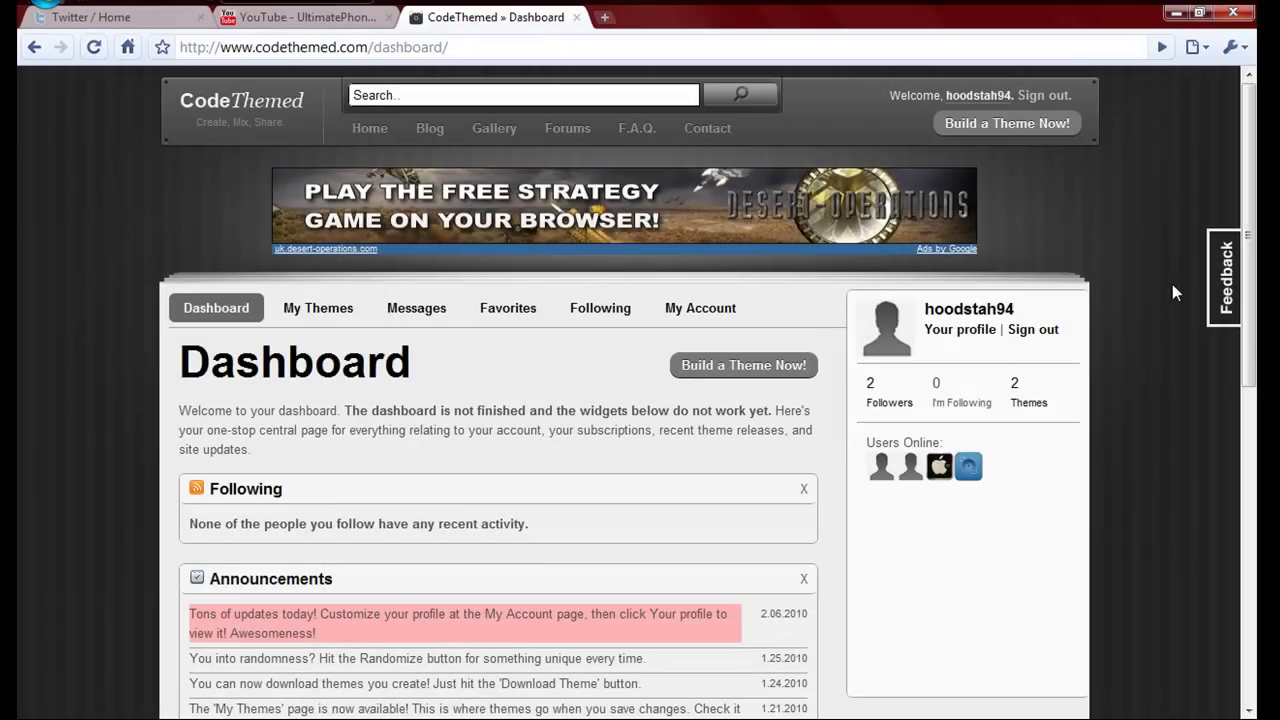
scroll(1155, 311, "down", 2)
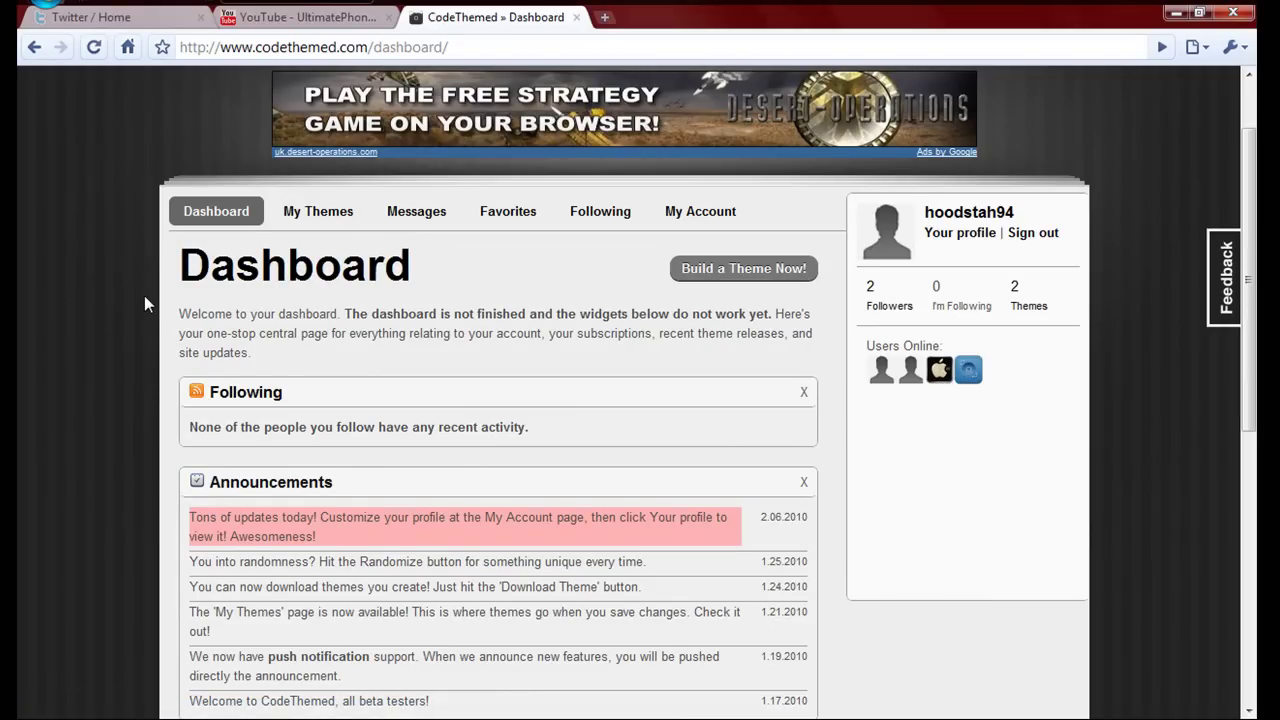
scroll(149, 310, "down", 2)
scroll(149, 310, "down", 1)
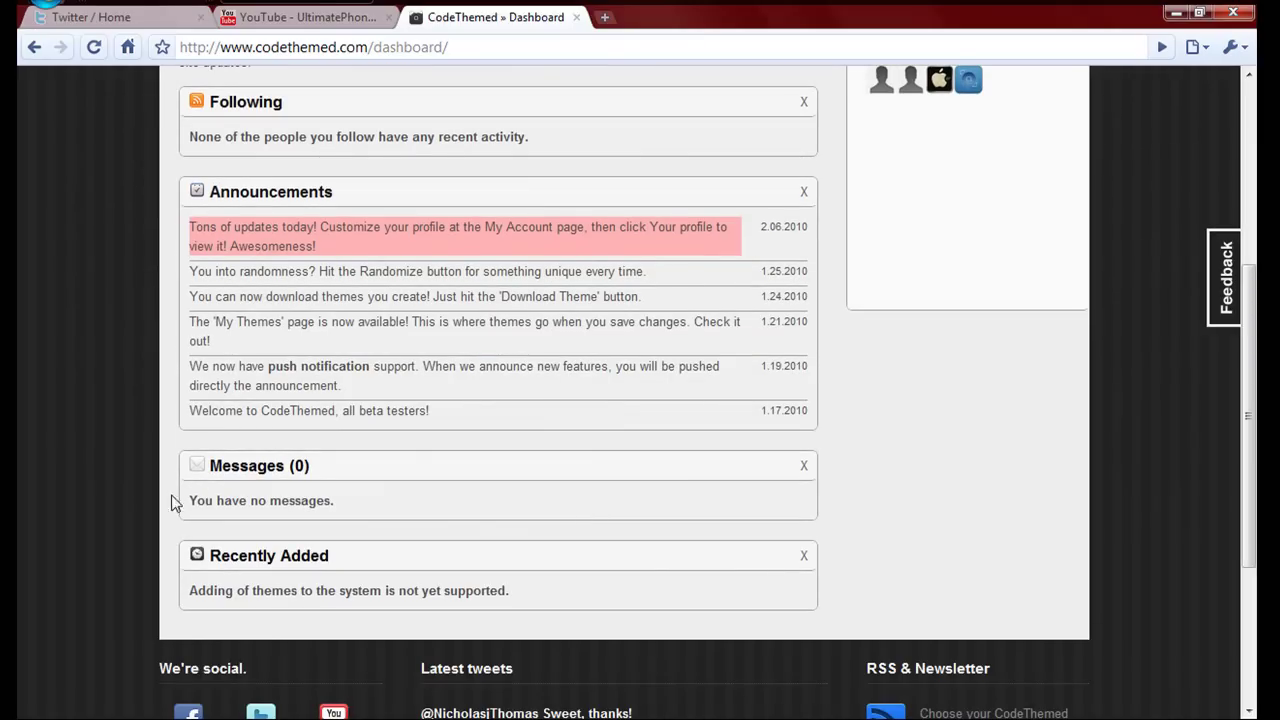
scroll(142, 472, "down", 2)
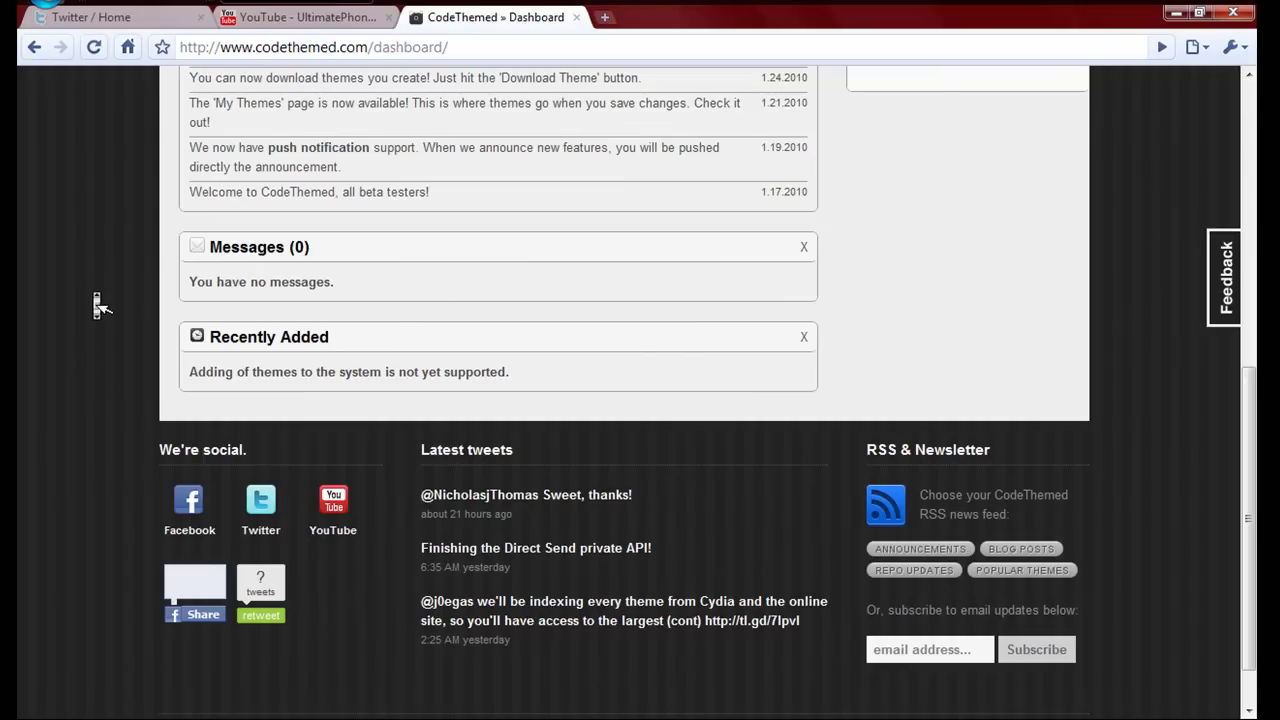
scroll(100, 305, "up", 6)
- Look over My Themes and My Account, then browse the dashboard's announcements and footer
left_click(281, 322)
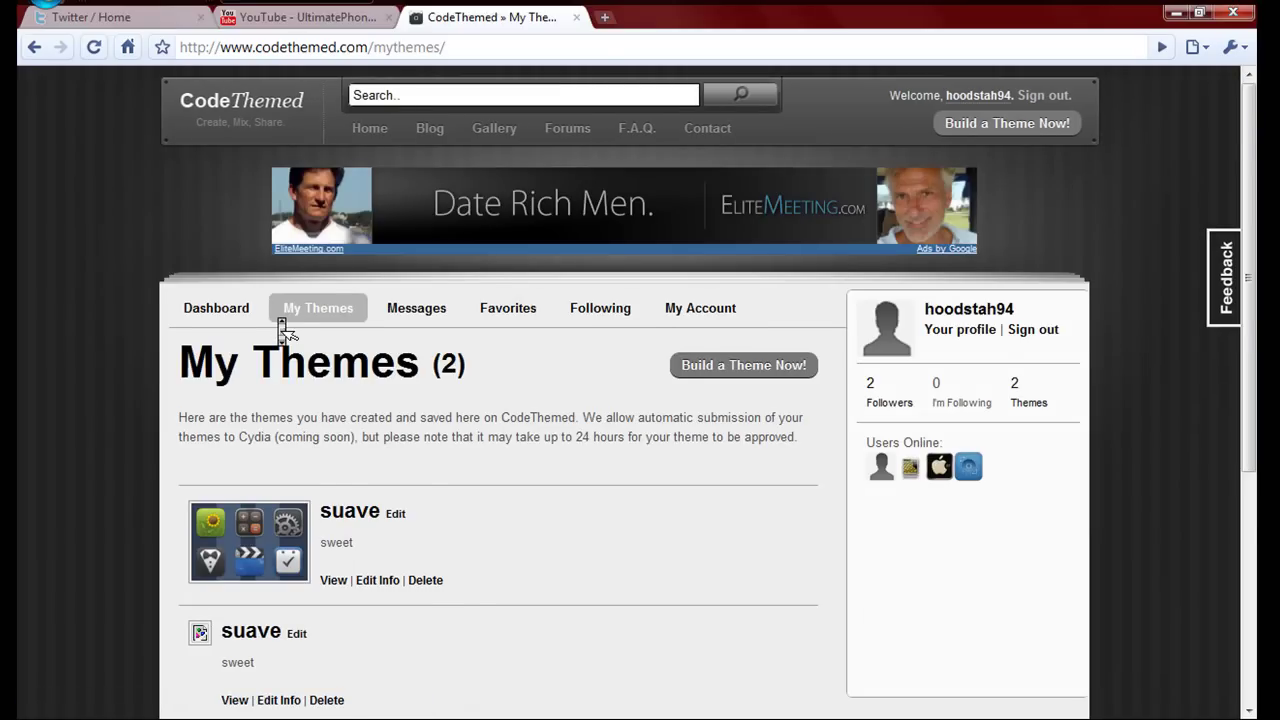
scroll(283, 328, "down", 1)
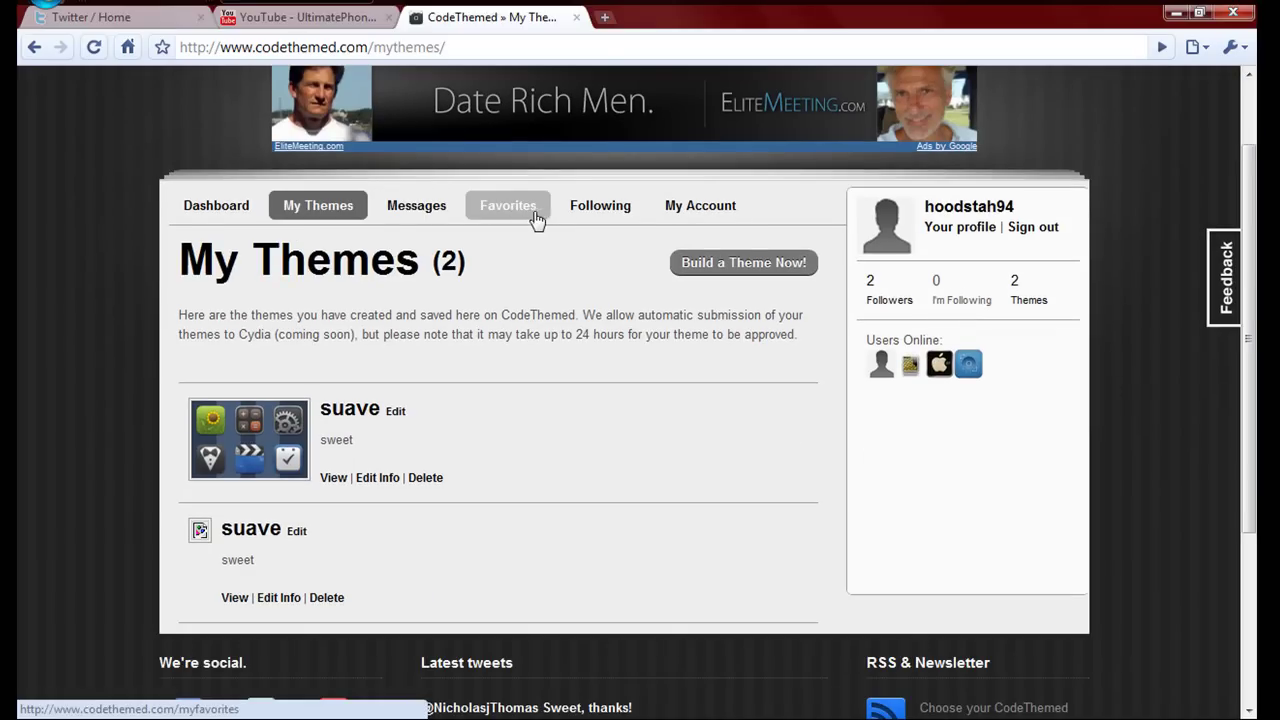
left_click(697, 205)
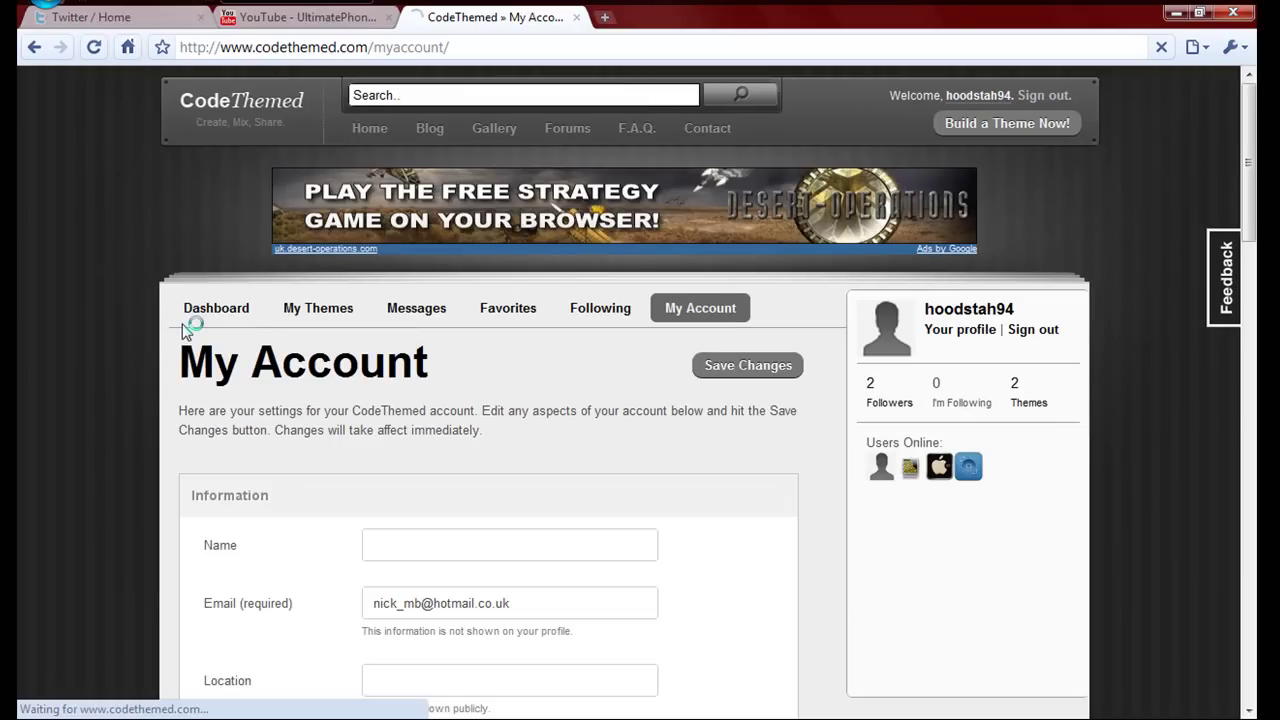
left_click(183, 330)
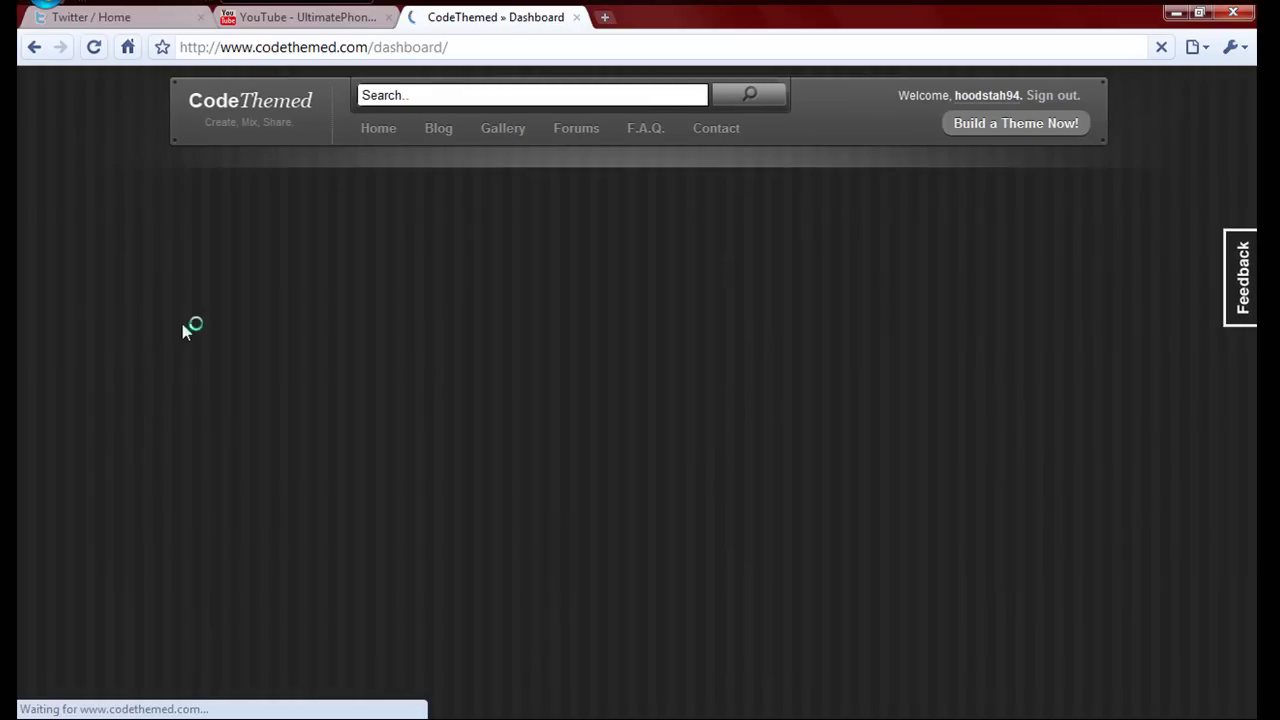
scroll(183, 330, "down", 10)
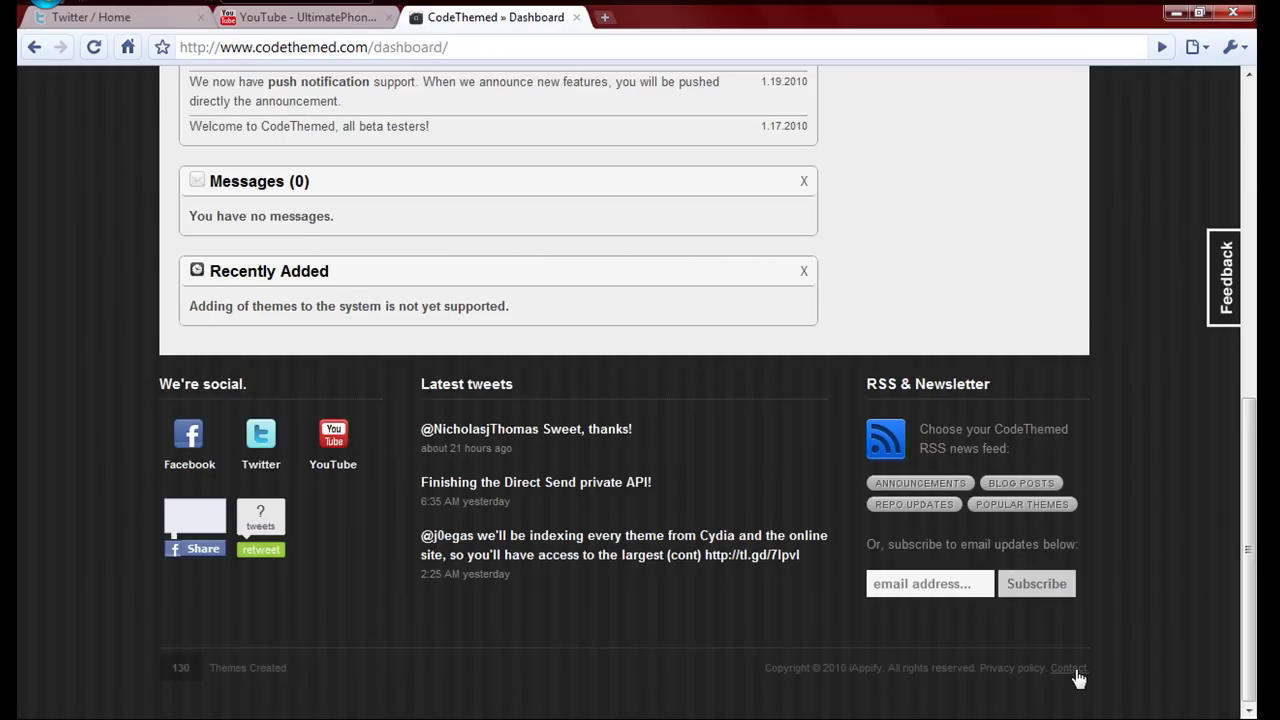
scroll(1109, 601, "up", 10)
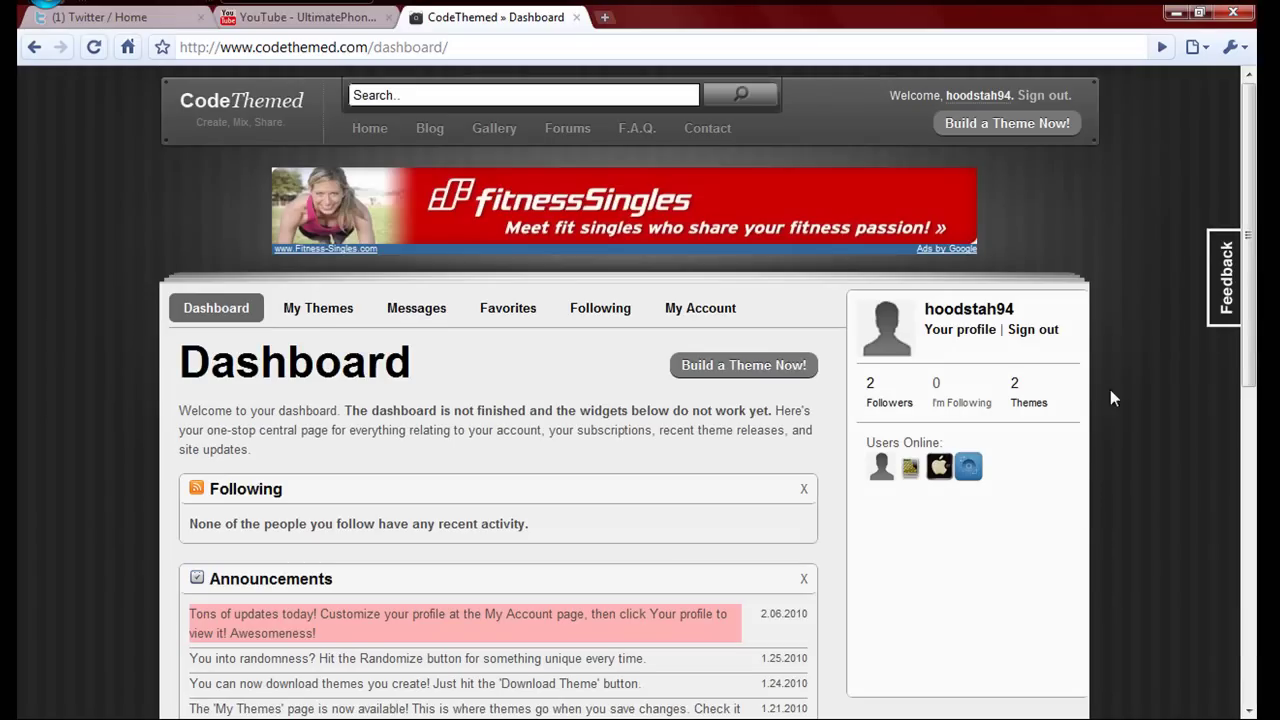
- Open the theme builder and scroll through its presets, icon categories and wallpapers
left_click(997, 124)
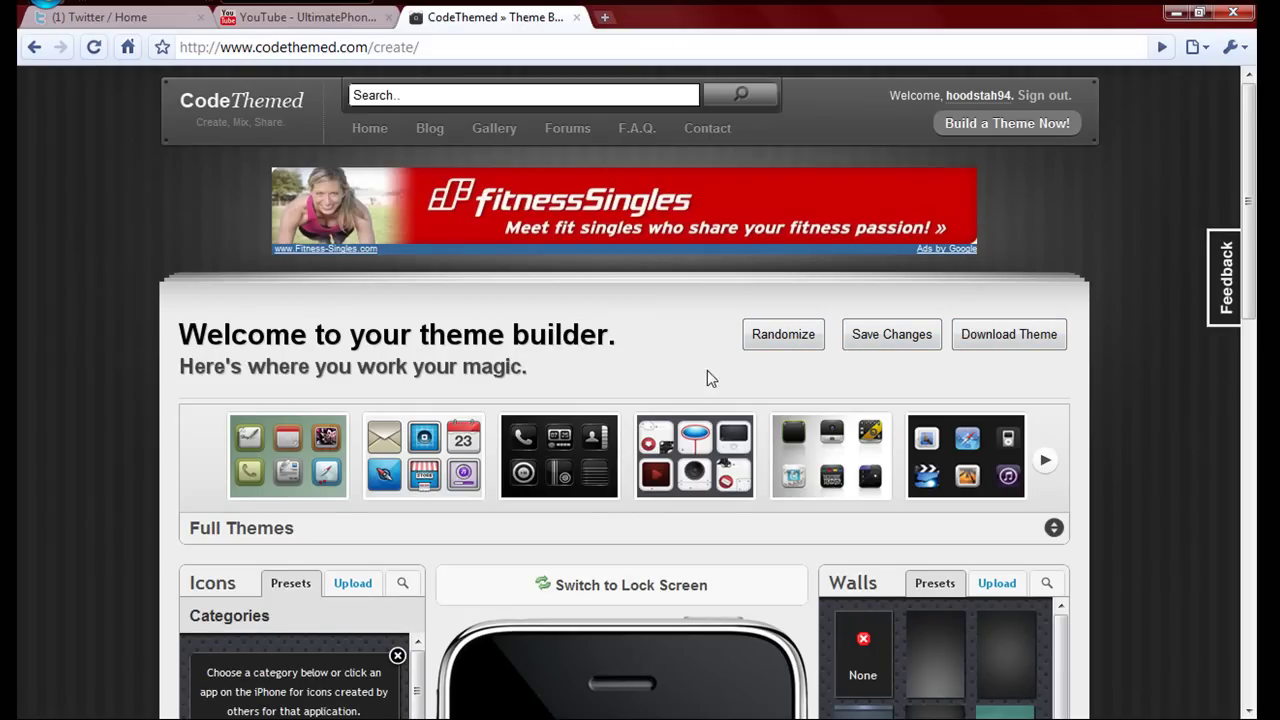
scroll(642, 397, "down", 10)
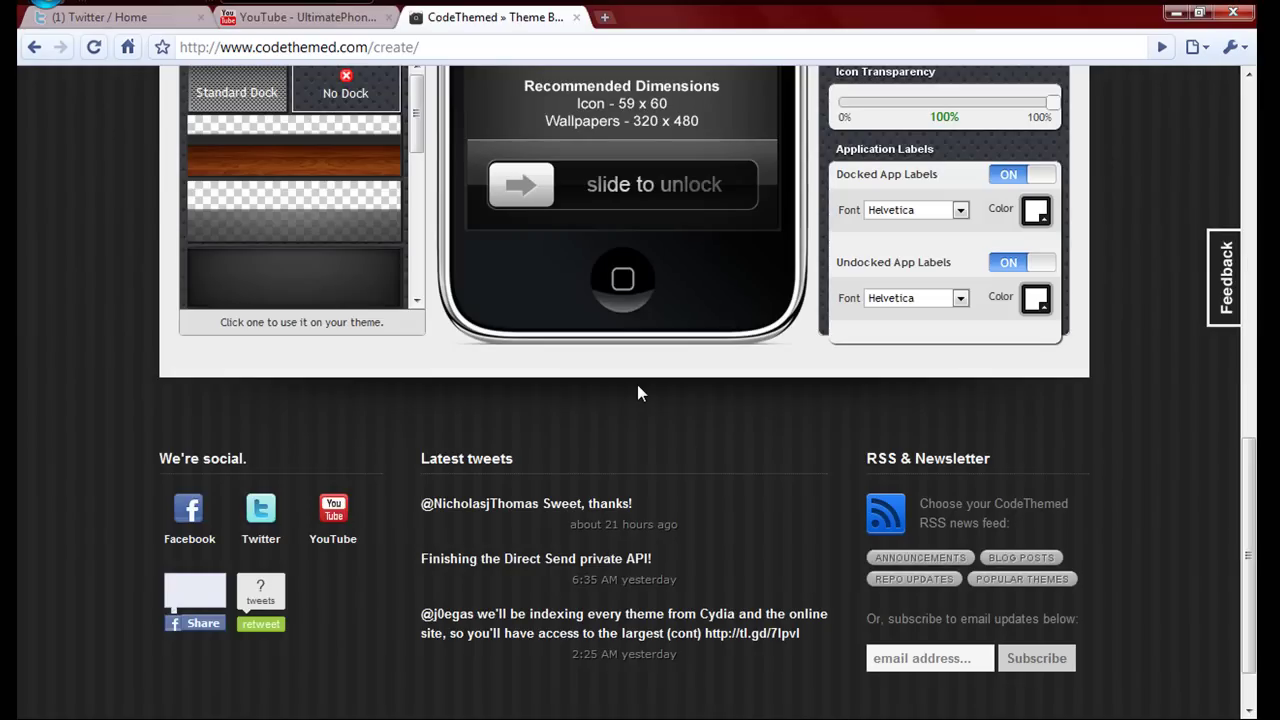
scroll(645, 395, "up", 1)
scroll(643, 398, "up", 3)
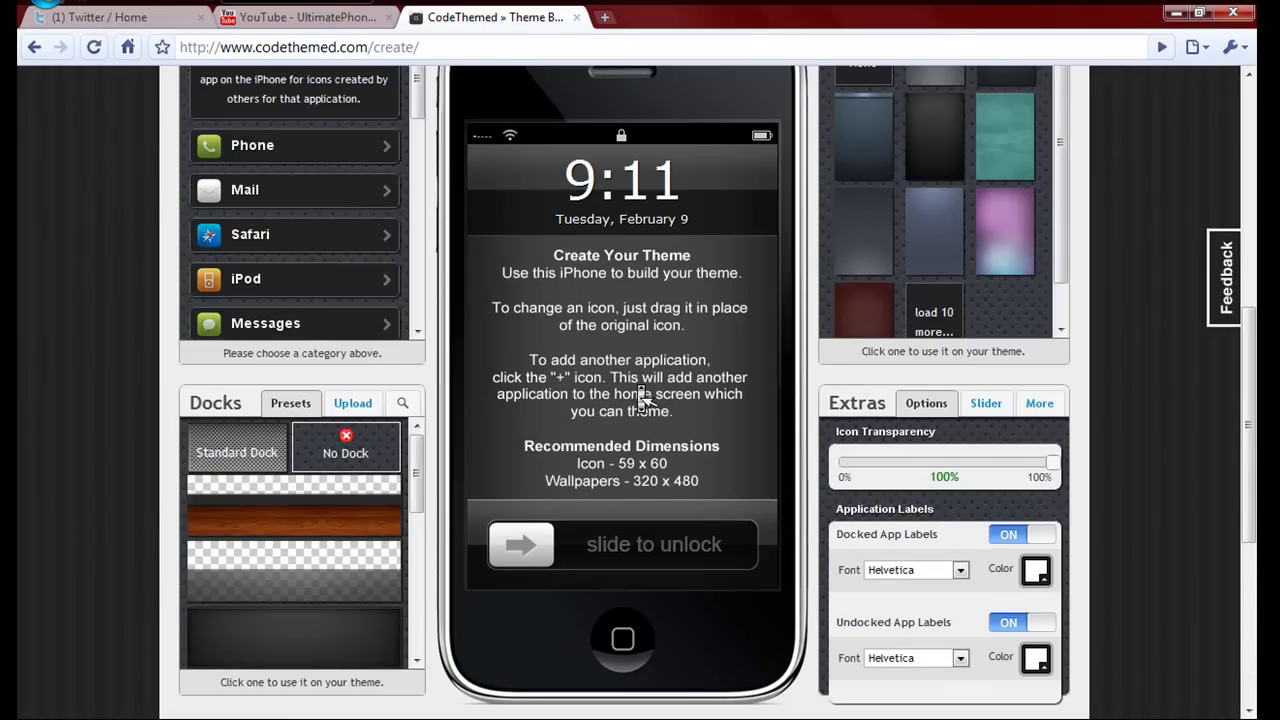
scroll(643, 395, "up", 3)
scroll(848, 396, "up", 2)
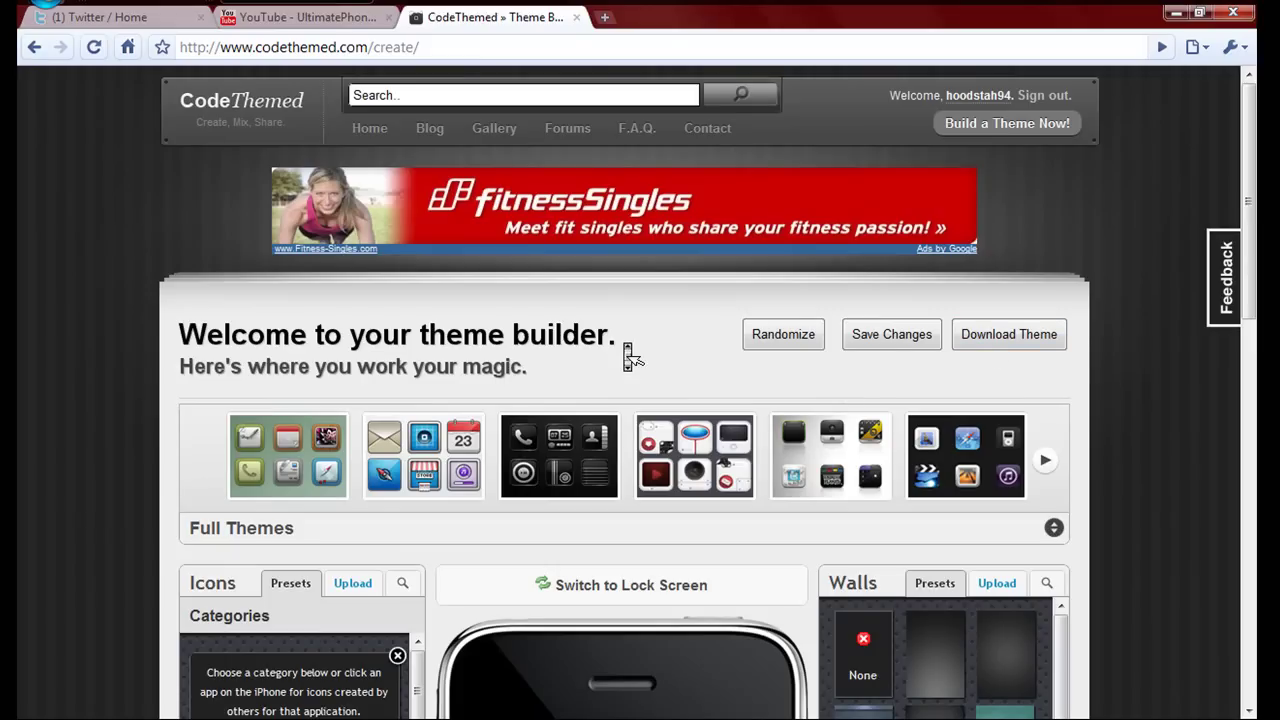
scroll(624, 343, "down", 3)
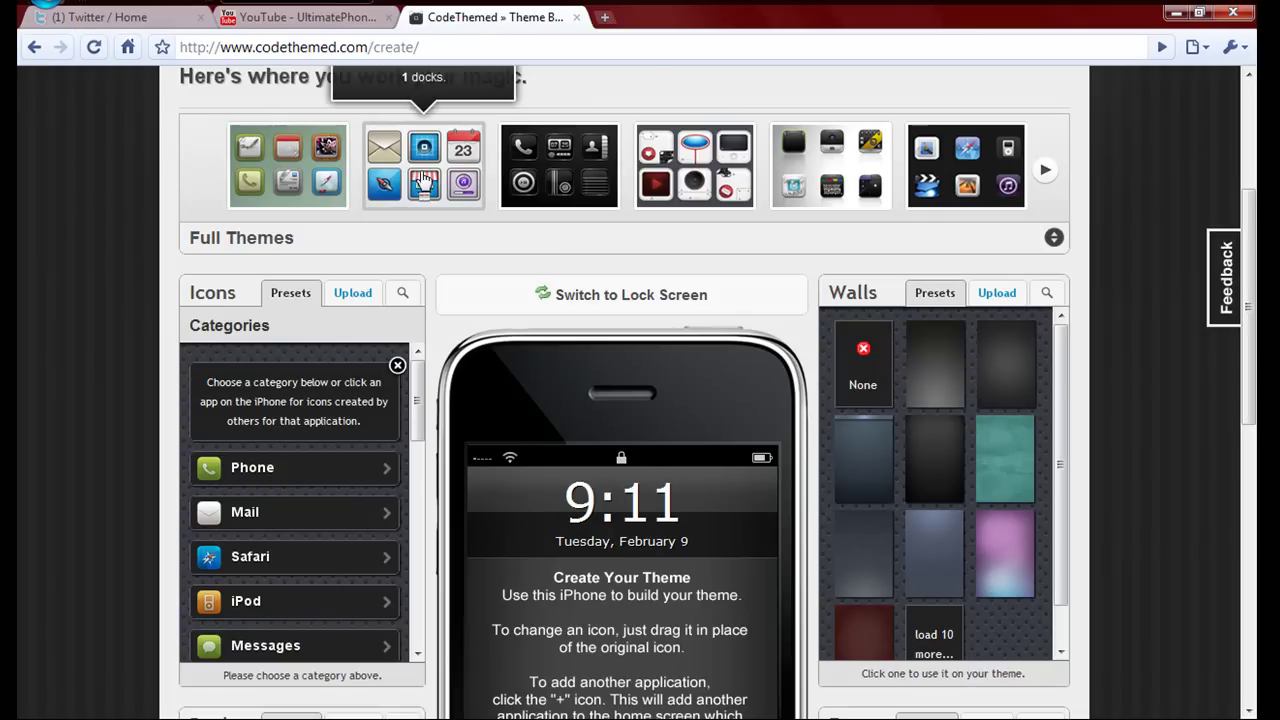
- Page through the full-theme presets and preview the first one, Zio
left_click(1045, 176)
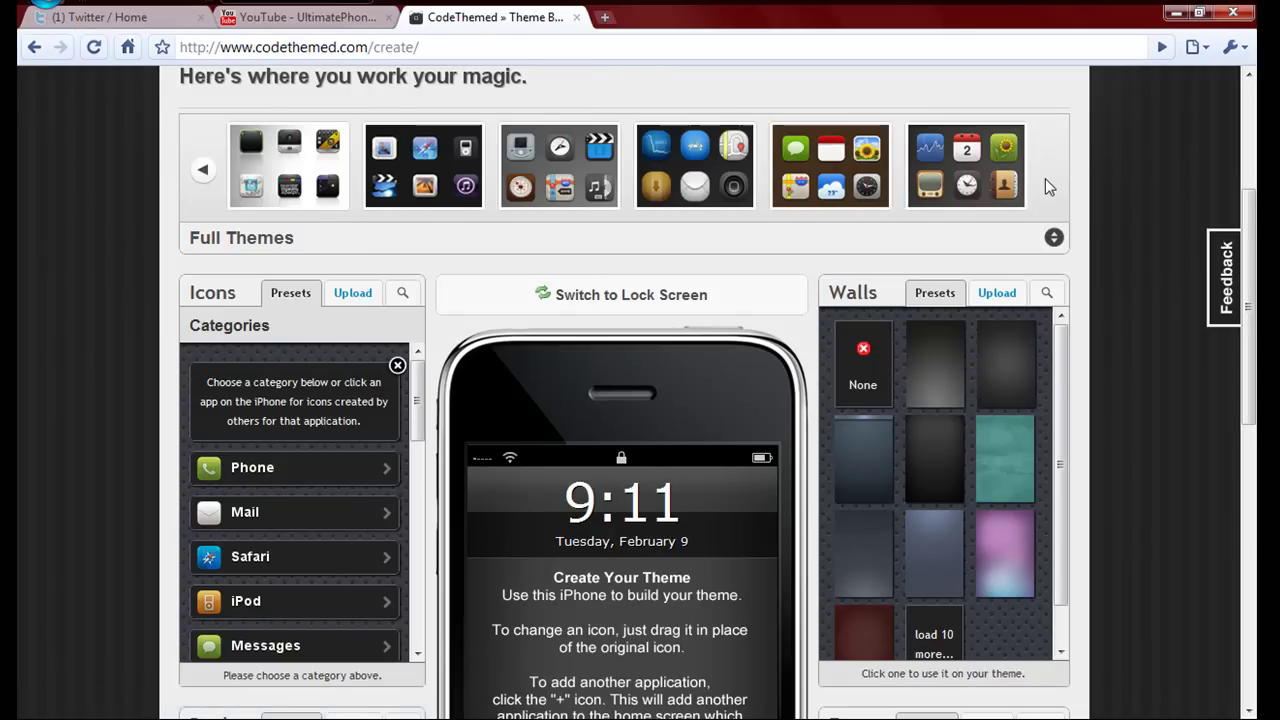
left_click(204, 172)
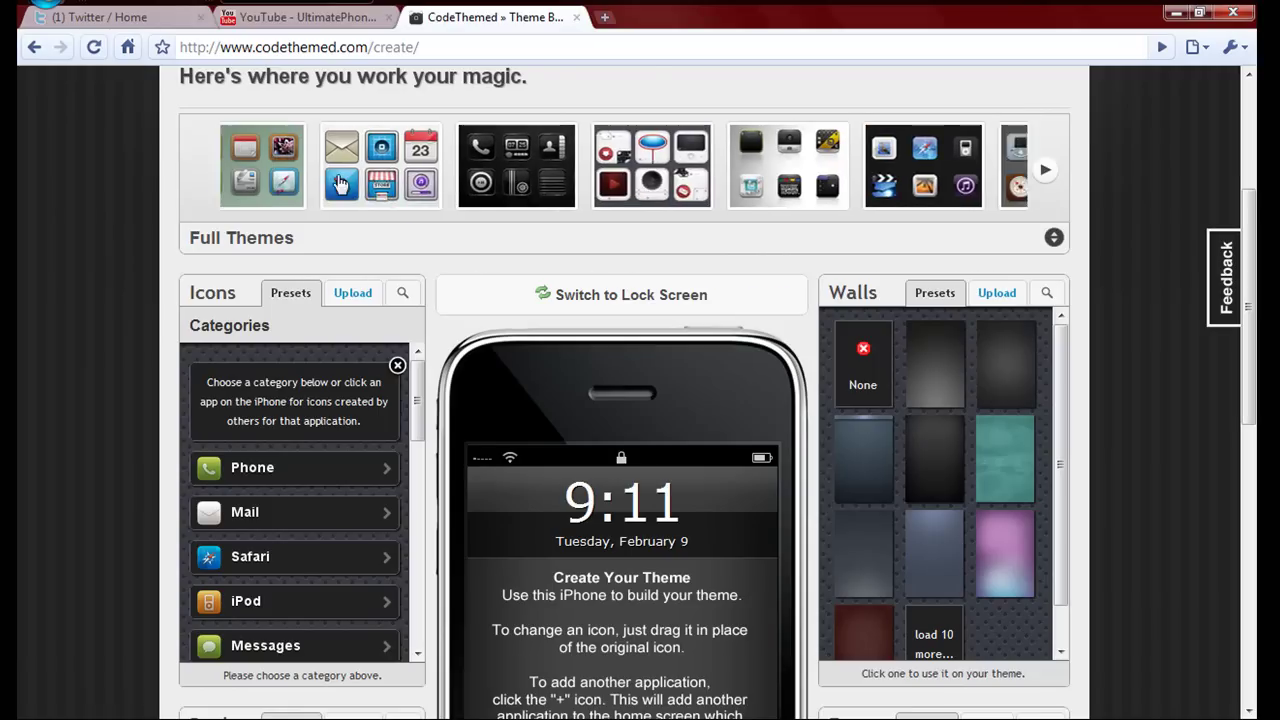
left_click(288, 165)
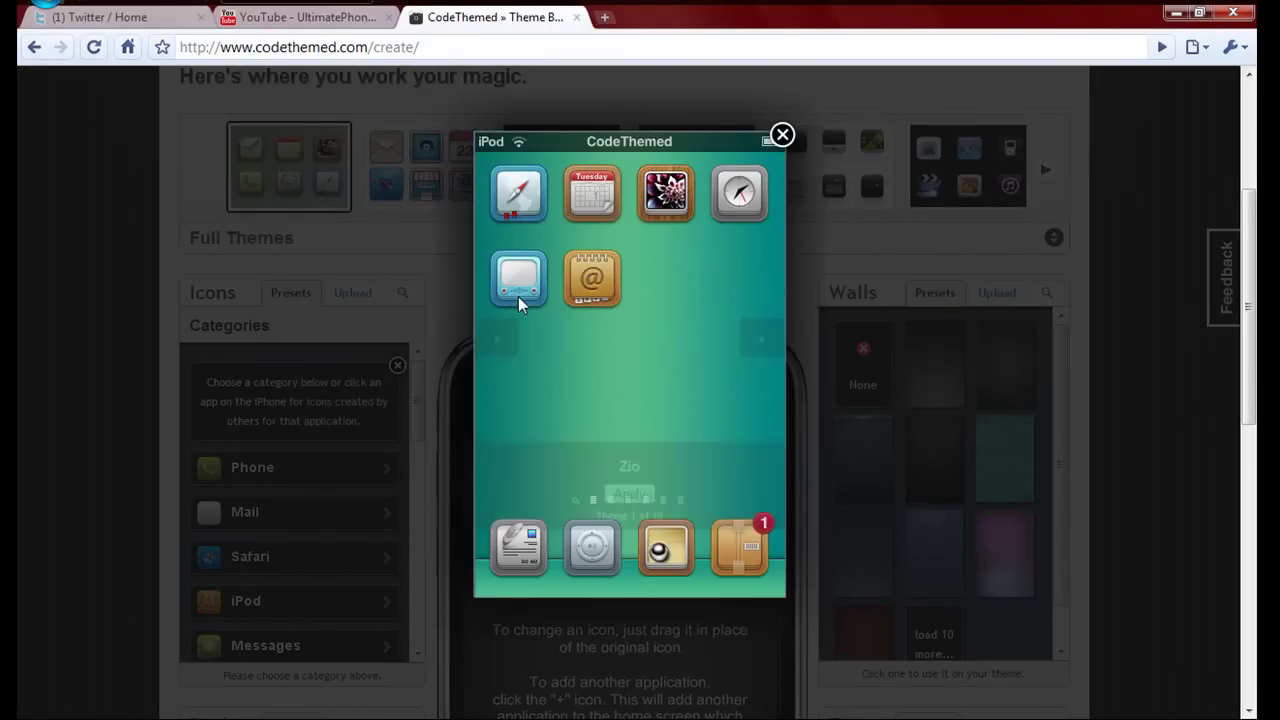
- Apply Zio, confirm replacing earlier changes, and unlock the preview to its teal home screen
left_click(631, 496)
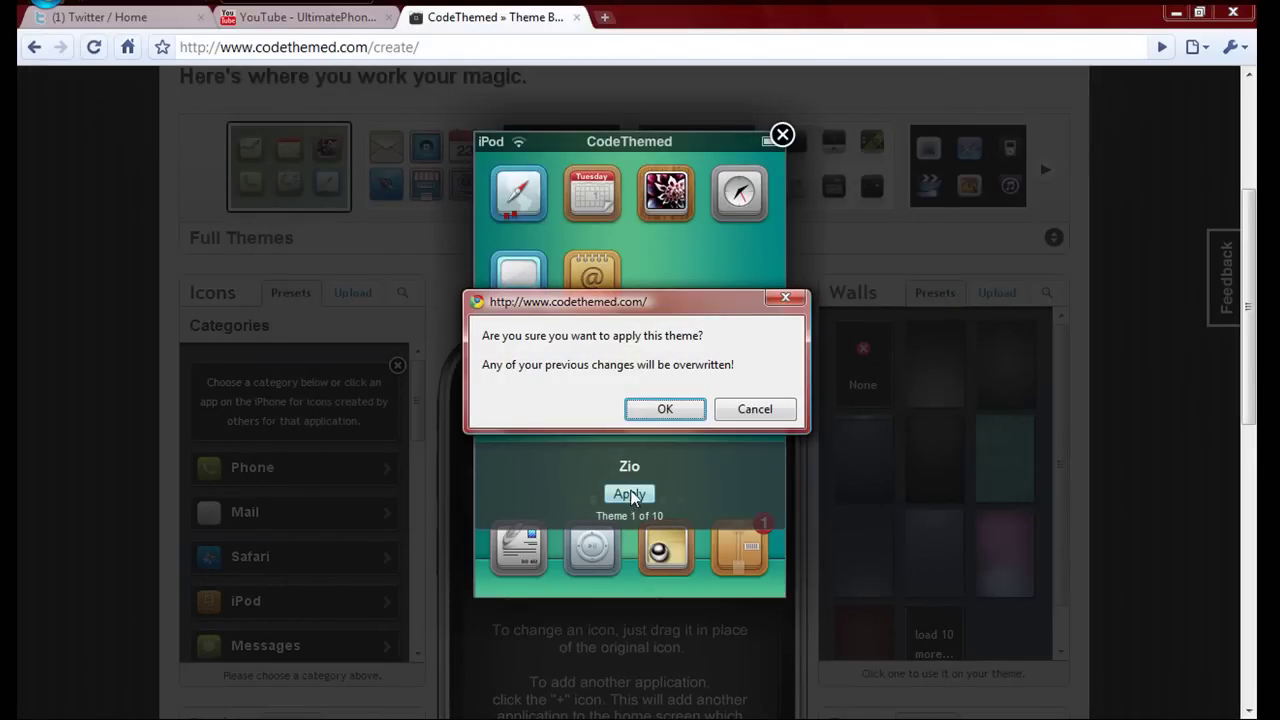
left_click(676, 410)
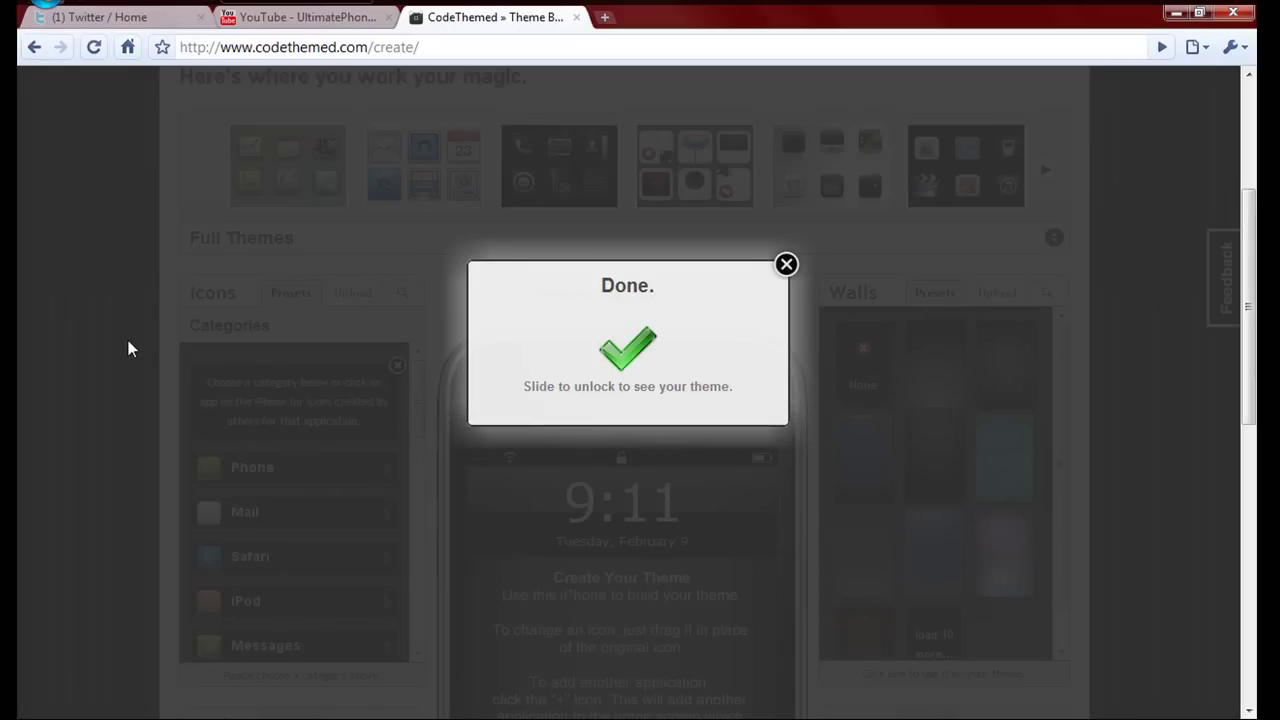
left_click(786, 265)
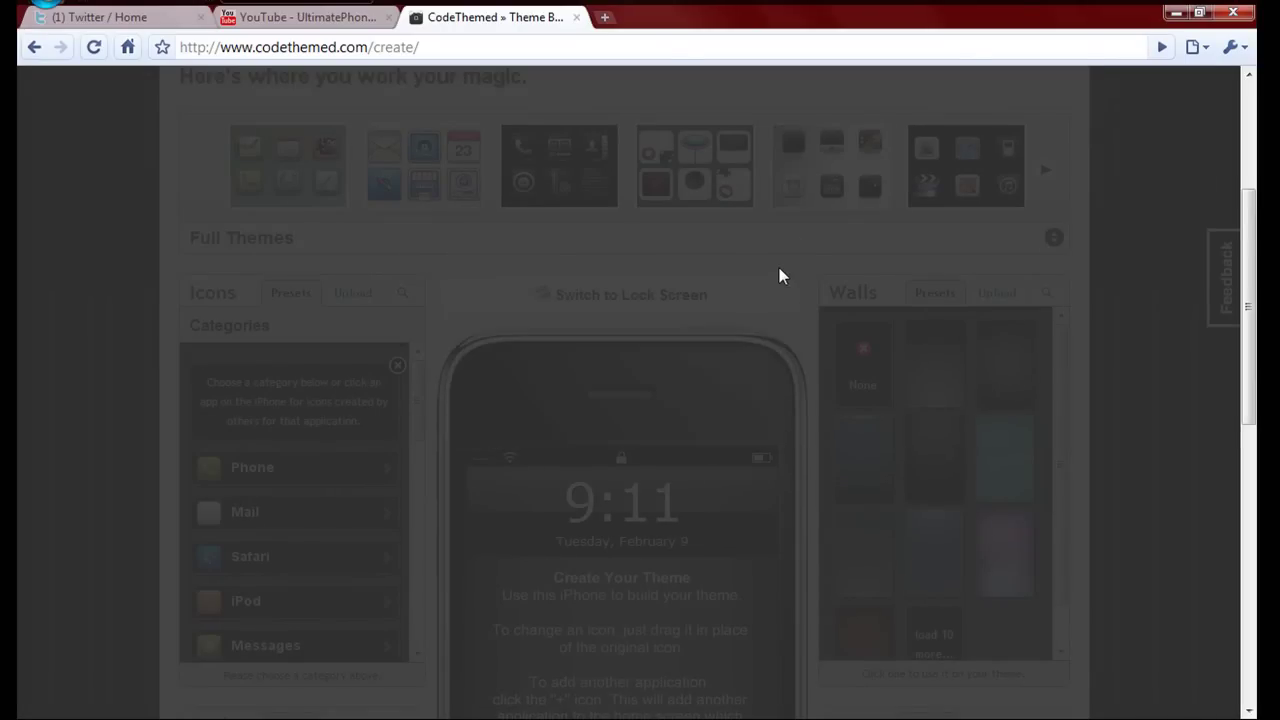
scroll(560, 328, "down", 2)
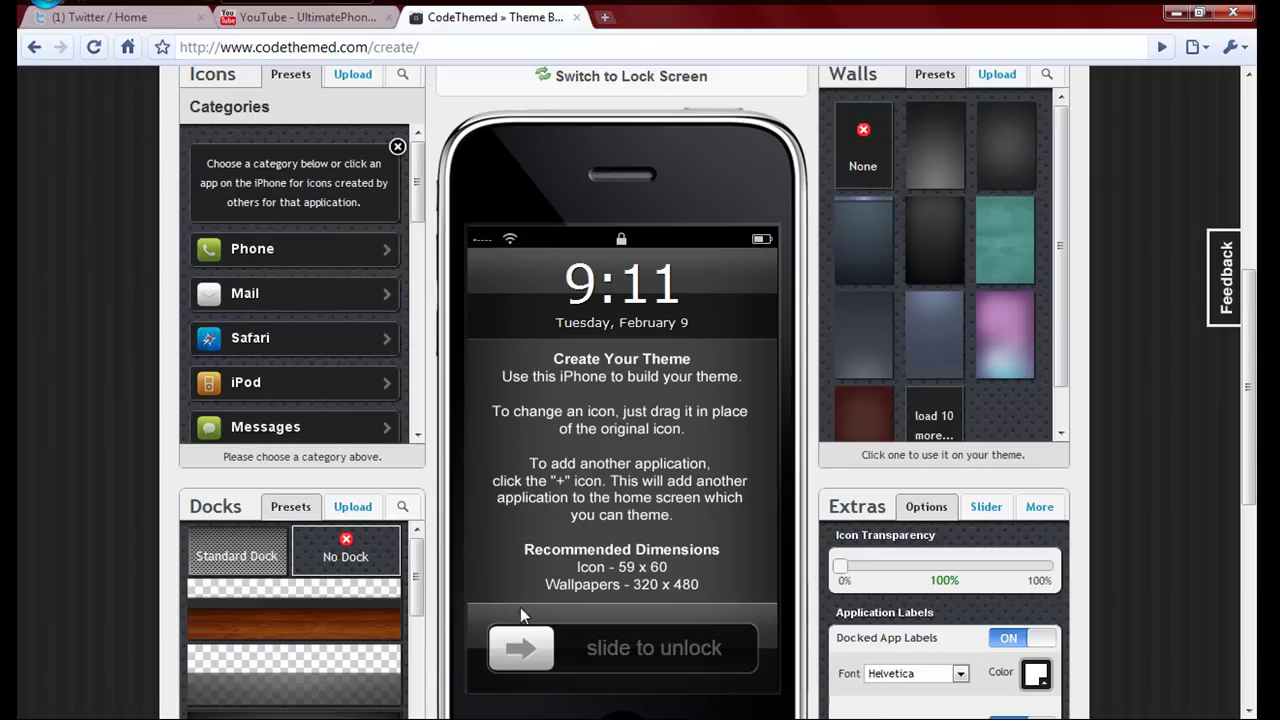
left_click_drag(521, 625, 735, 645)
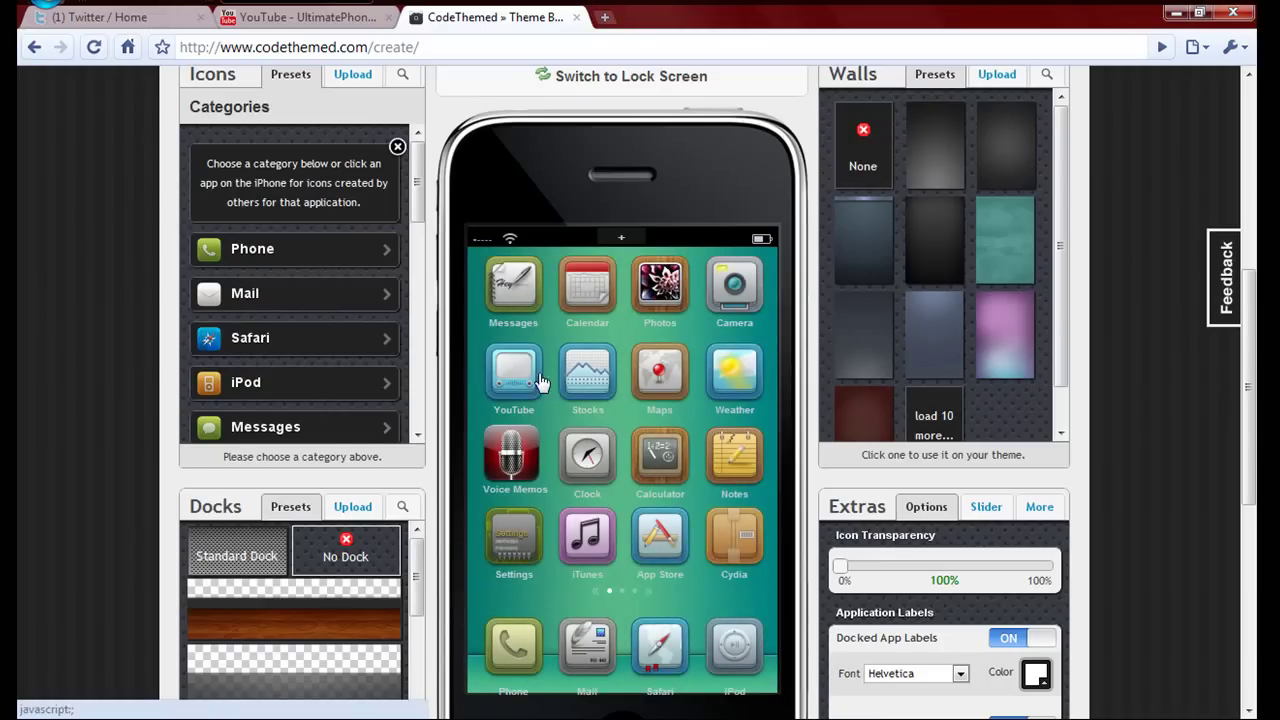
scroll(65, 357, "up", 2)
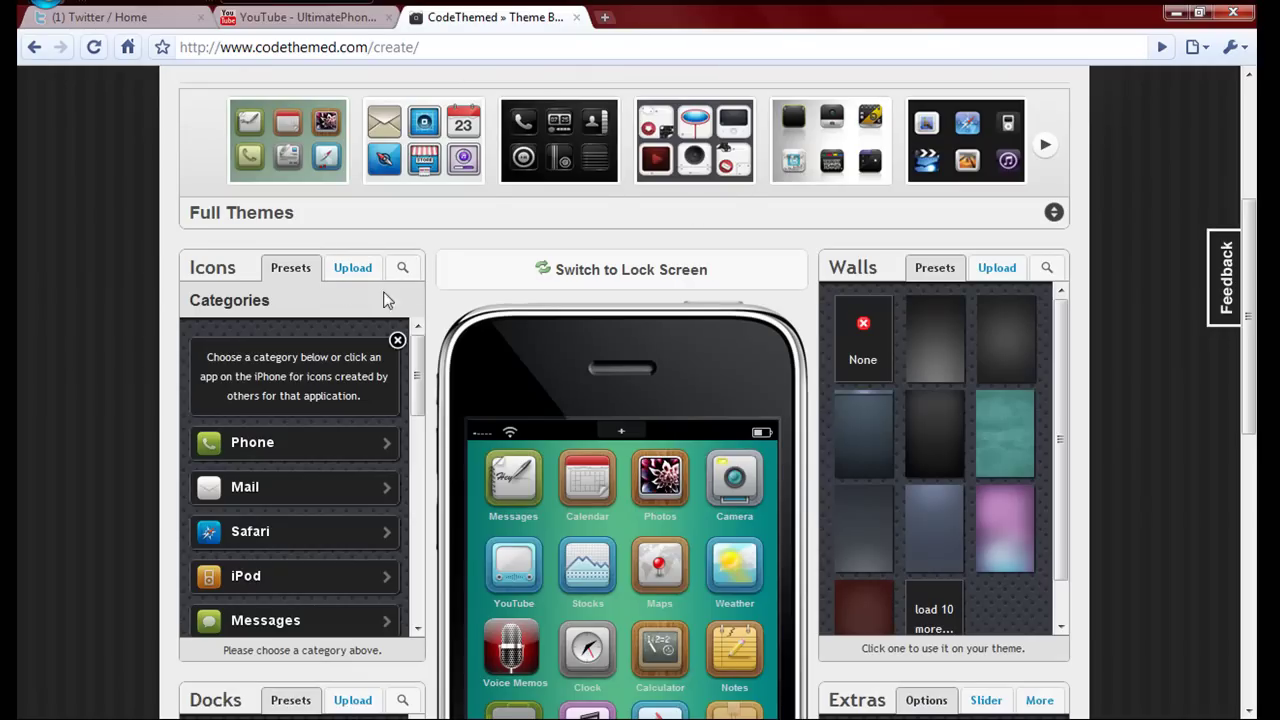
- Switch the preview to the lock screen and scroll through the icon categories
left_click(618, 277)
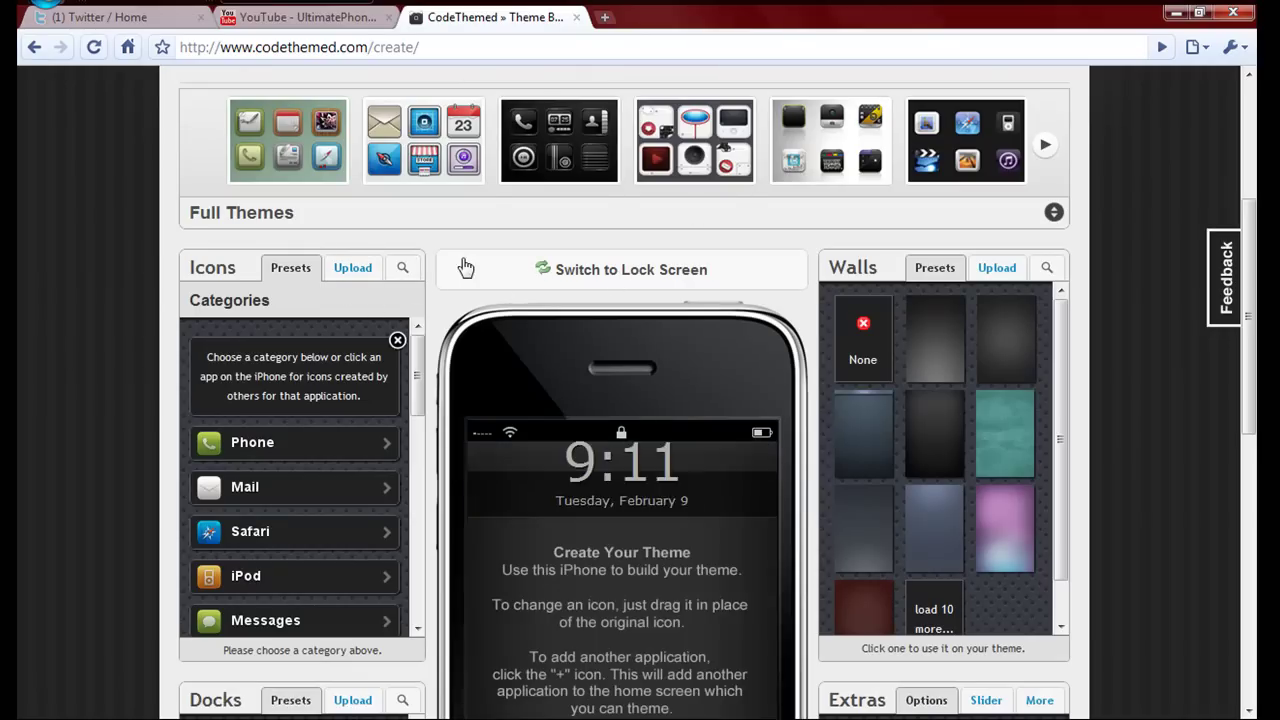
scroll(429, 246, "down", 4)
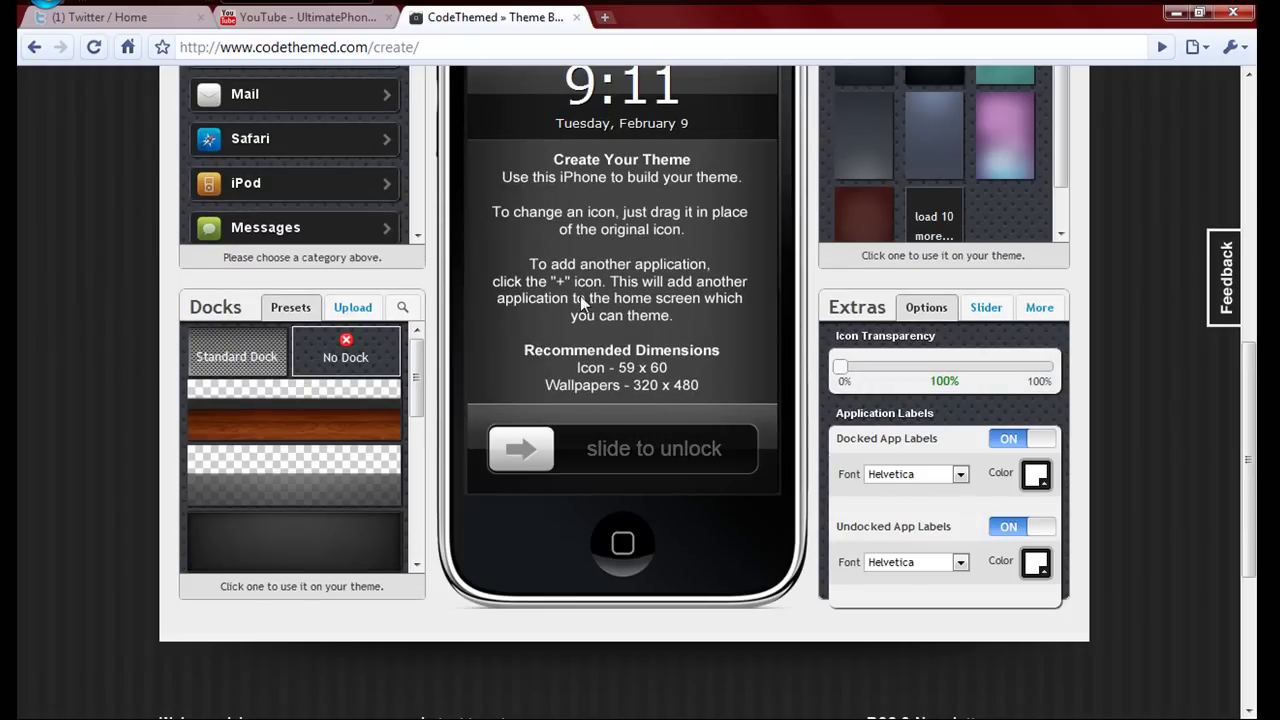
scroll(581, 297, "up", 2)
scroll(581, 297, "up", 4)
scroll(581, 297, "down", 3)
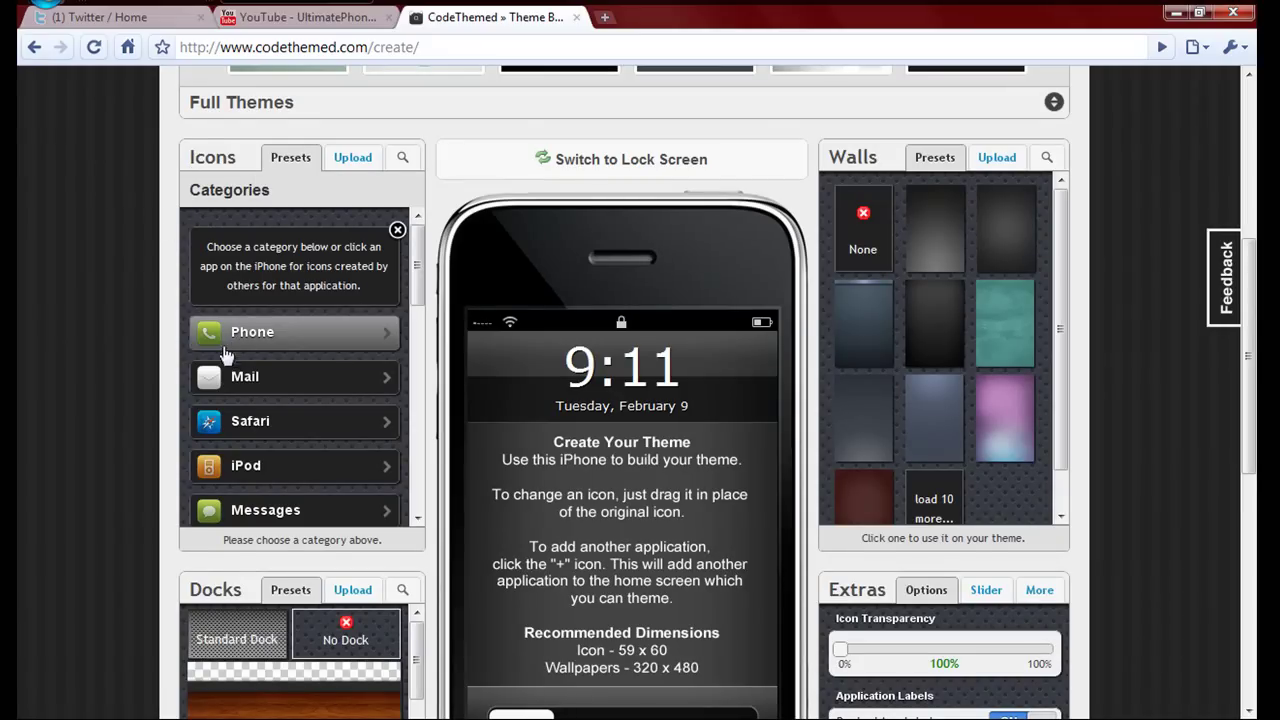
scroll(316, 345, "down", 3)
scroll(318, 348, "down", 3)
scroll(318, 348, "down", 1)
scroll(318, 348, "down", 2)
scroll(318, 348, "up", 3)
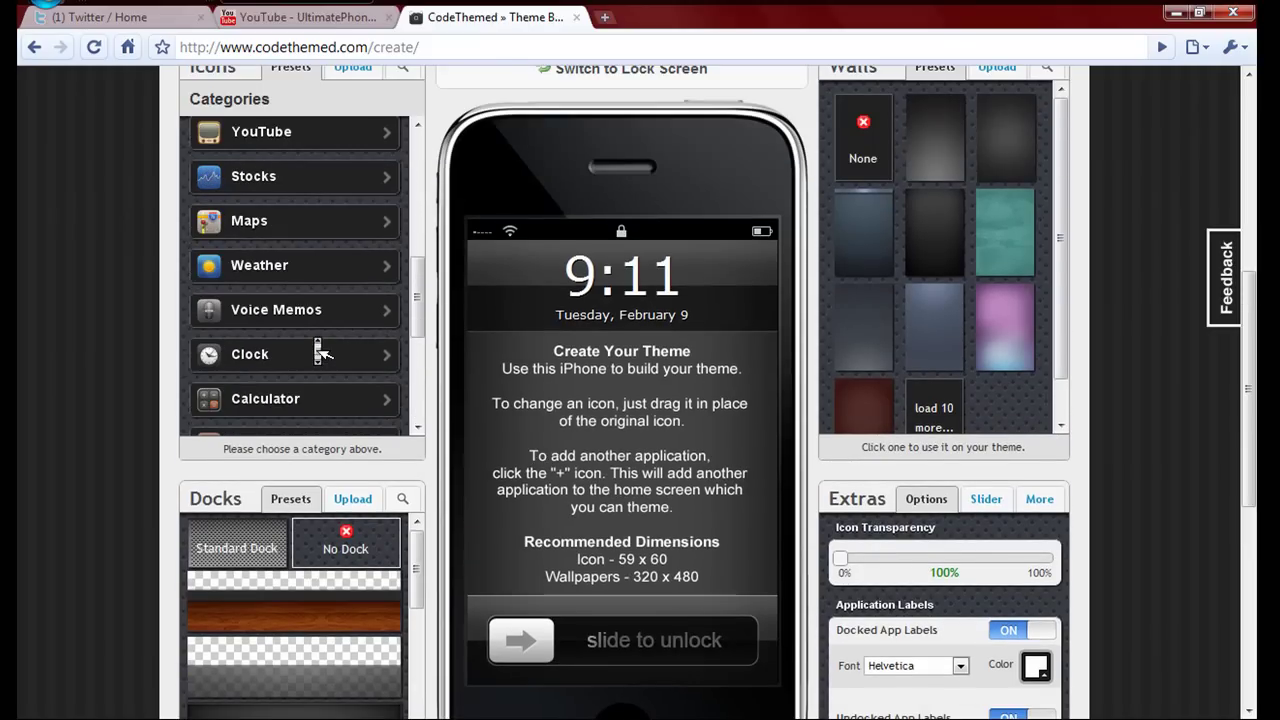
scroll(318, 348, "up", 2)
scroll(318, 348, "up", 2)
scroll(318, 349, "up", 2)
scroll(318, 349, "up", 1)
- Peek at the Phone icon category, then start an 'iPhone iconify your image' upload
left_click(327, 347)
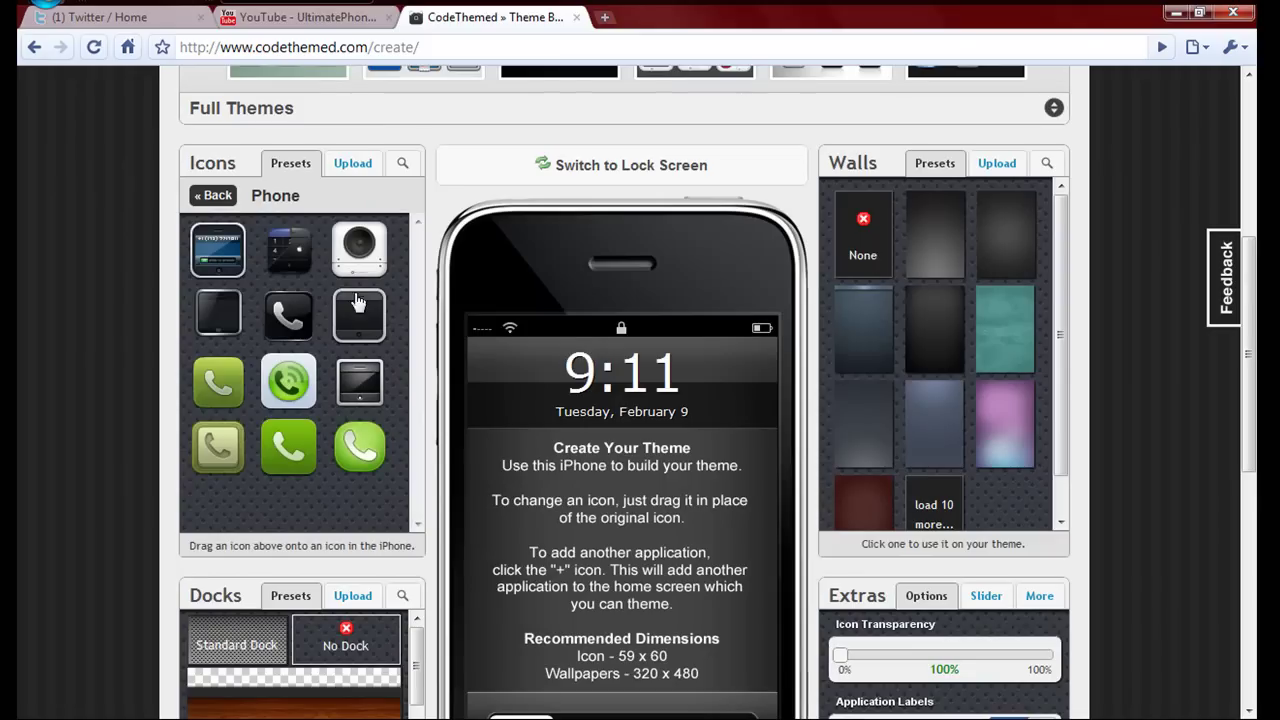
left_click(213, 197)
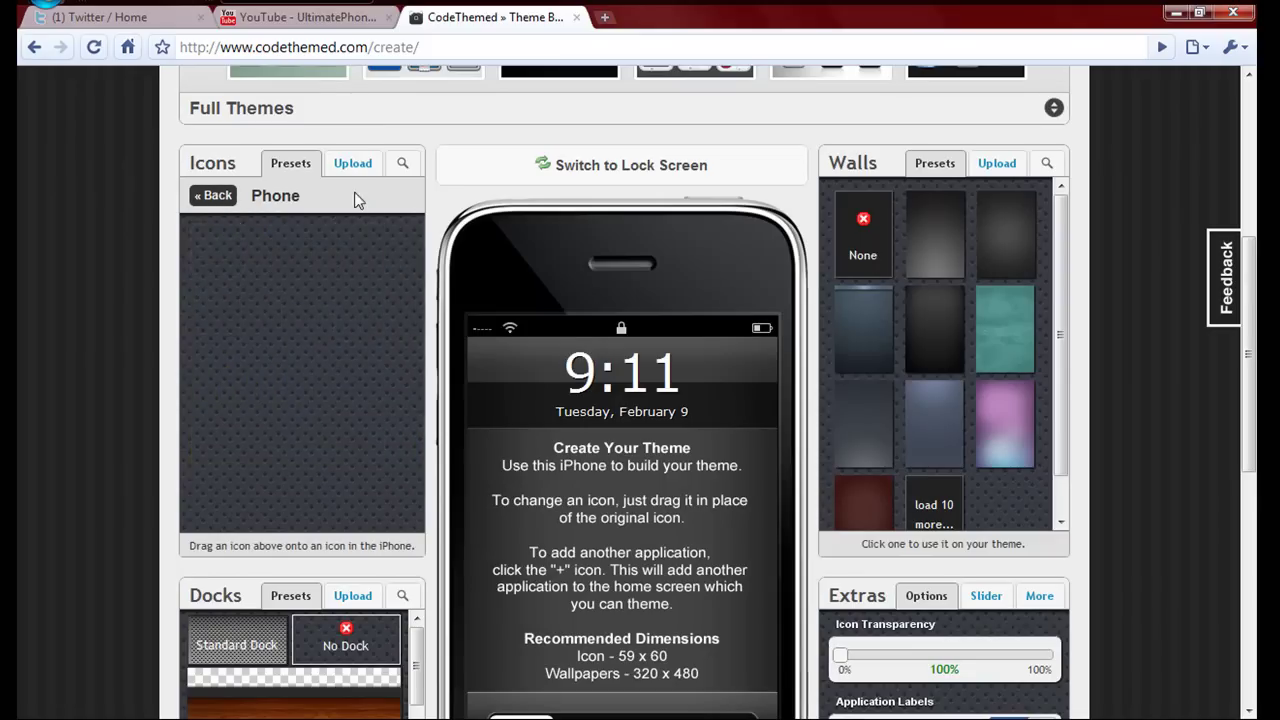
left_click(353, 163)
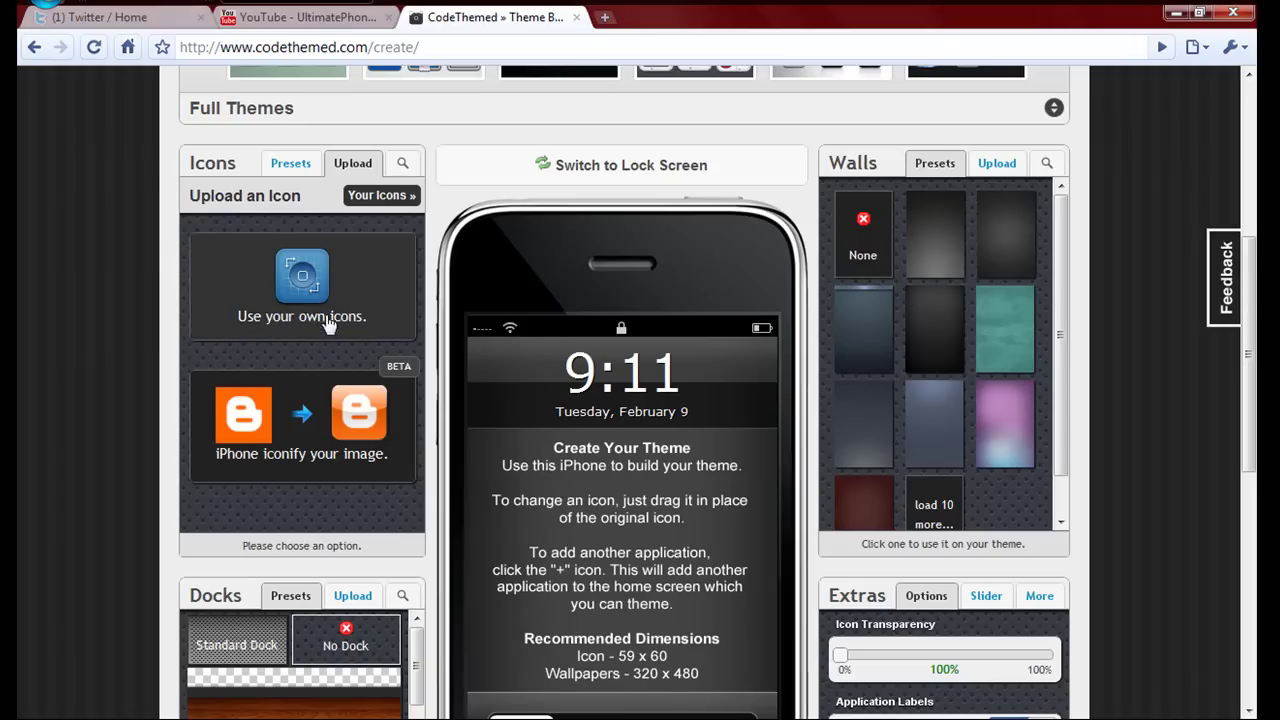
left_click(287, 430)
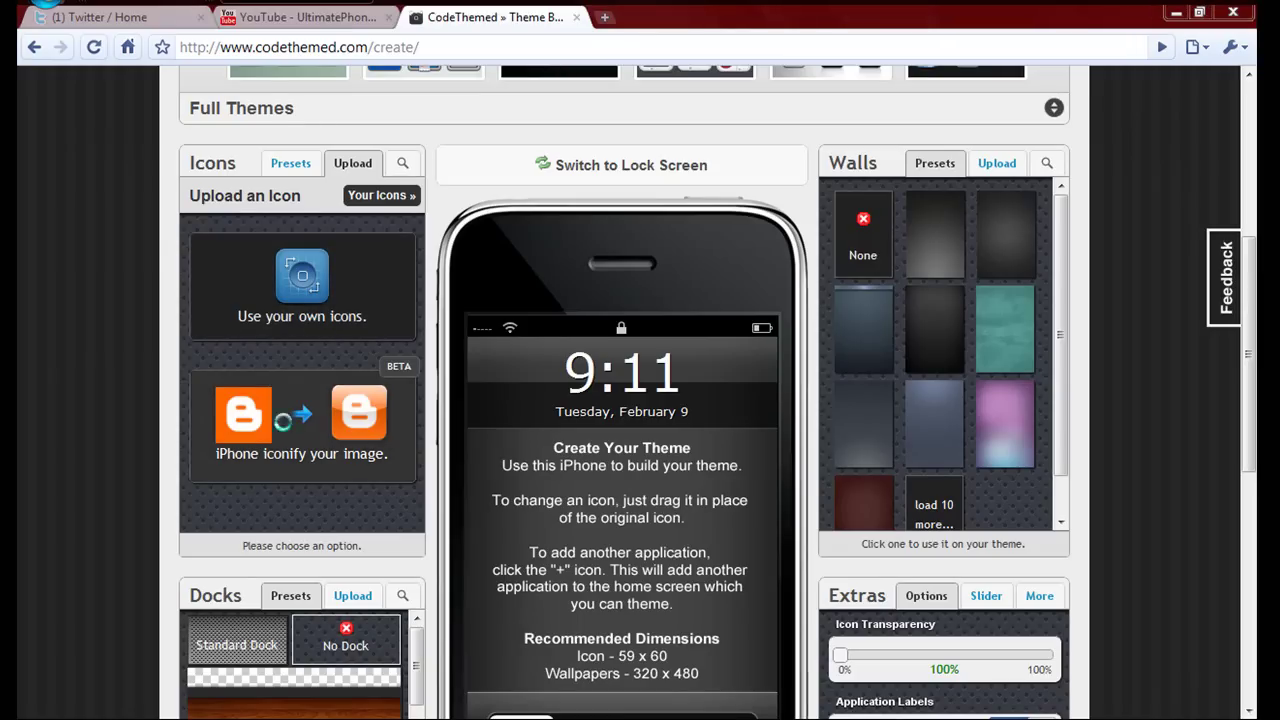
- Upload The_Mac_Revolution wallpaper picture from the Pictures folder to be iconified
left_click(110, 251)
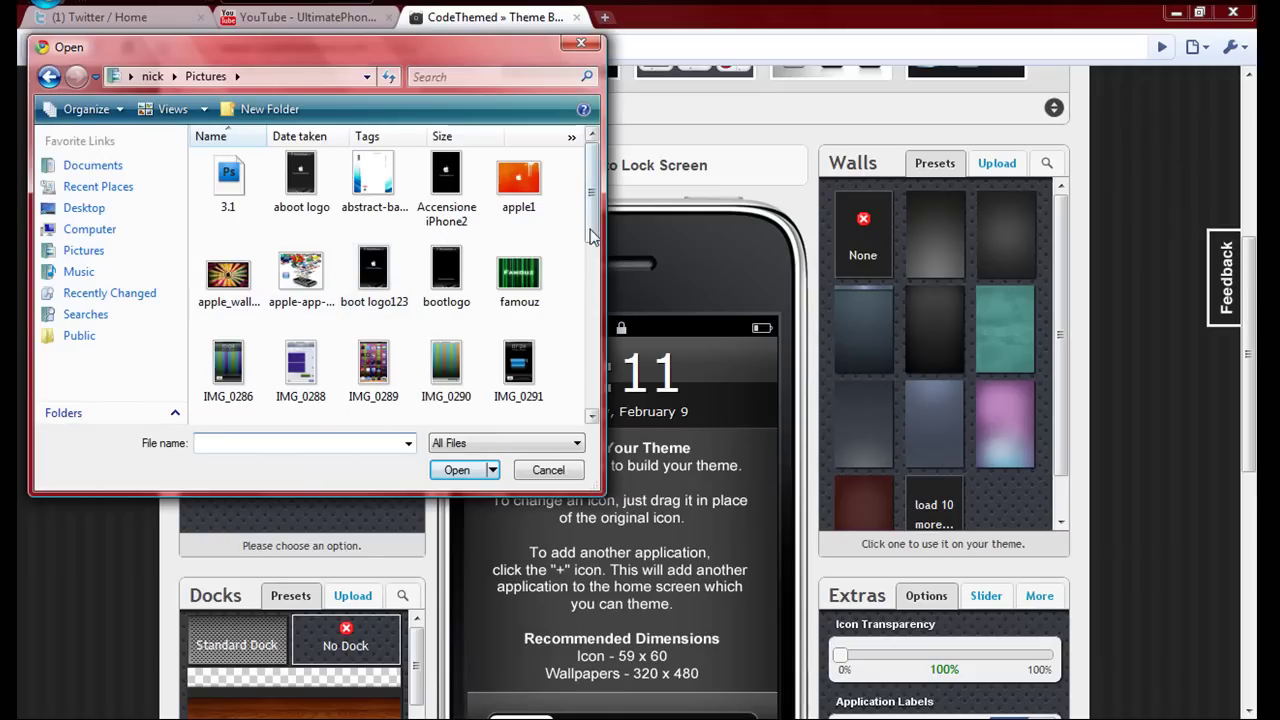
scroll(590, 273, "down", 2)
scroll(590, 273, "down", 1)
scroll(588, 300, "down", 1)
scroll(585, 330, "down", 1)
scroll(578, 359, "down", 1)
scroll(578, 363, "down", 1)
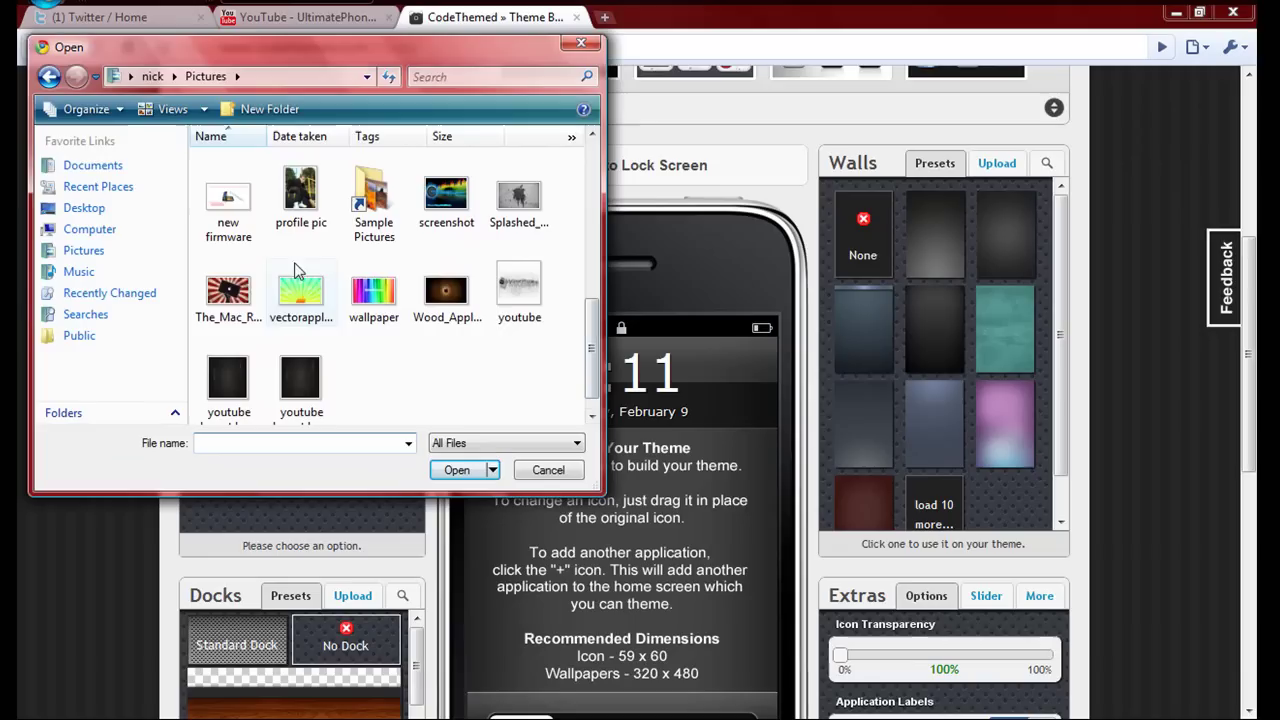
left_click(242, 290)
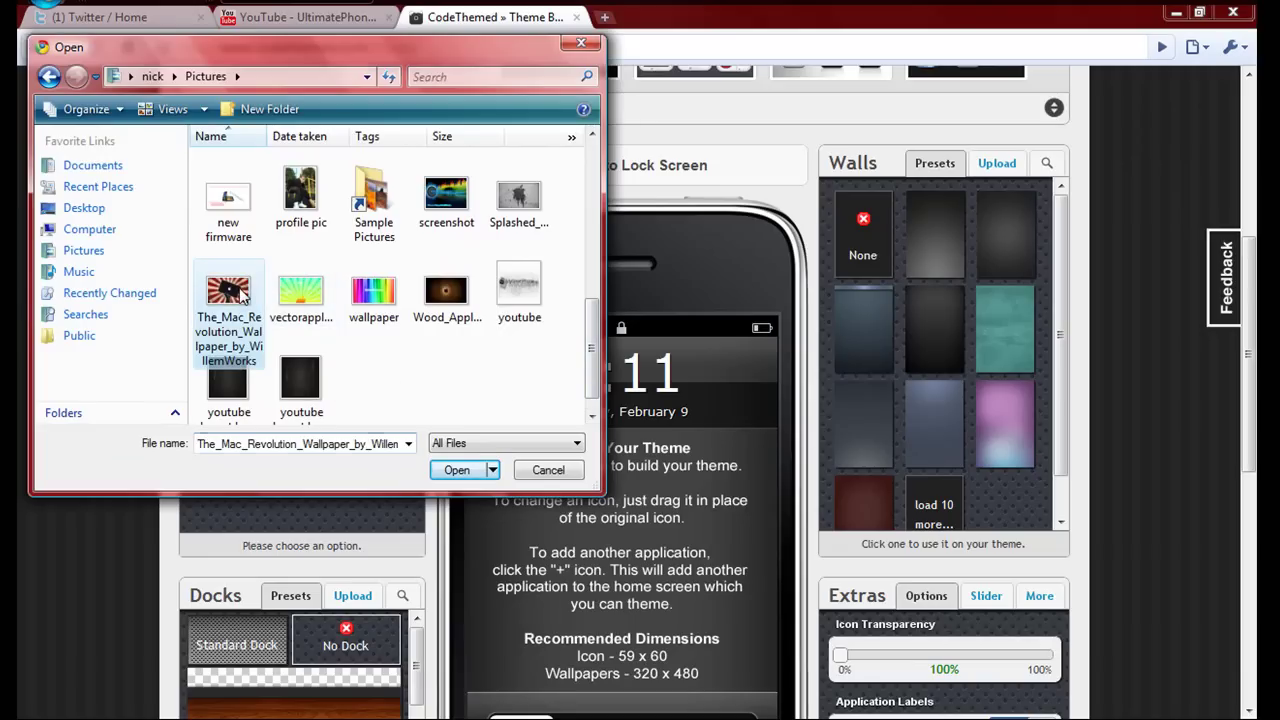
left_click(464, 475)
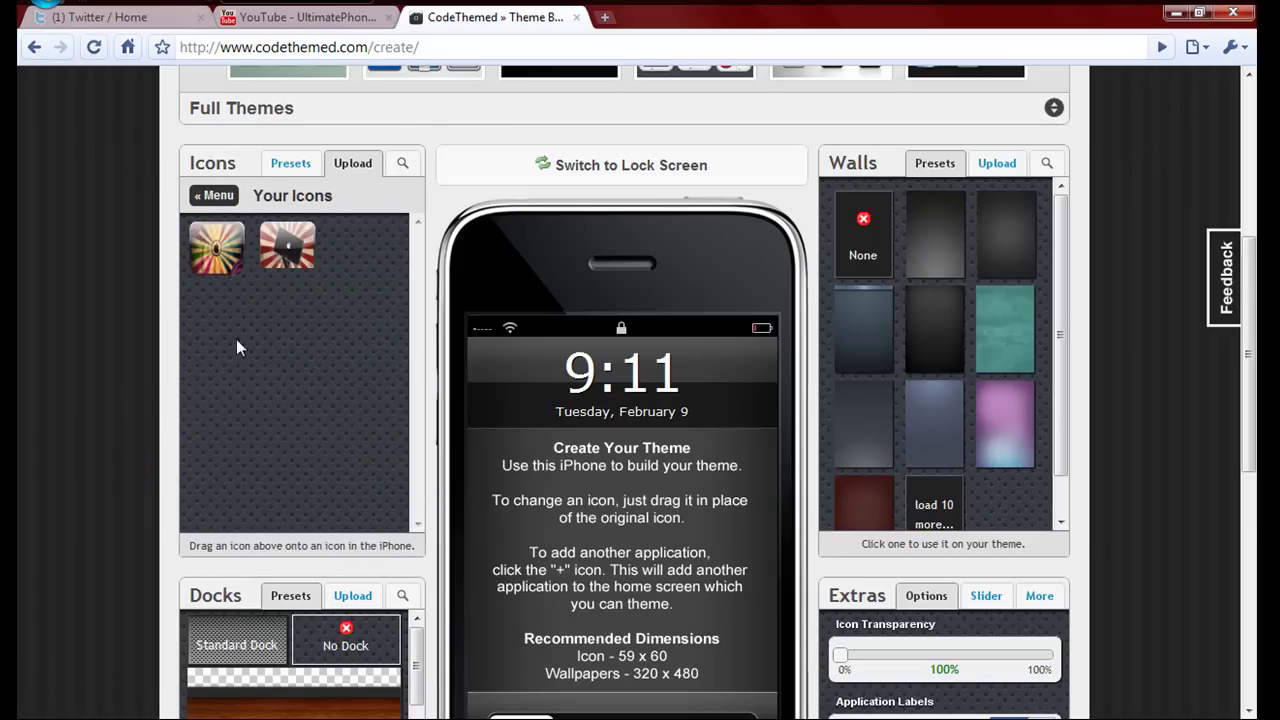
- Slide to unlock the preview back to the themed home screen of apps
mouse_move(216, 248)
scroll(609, 512, "down", 2)
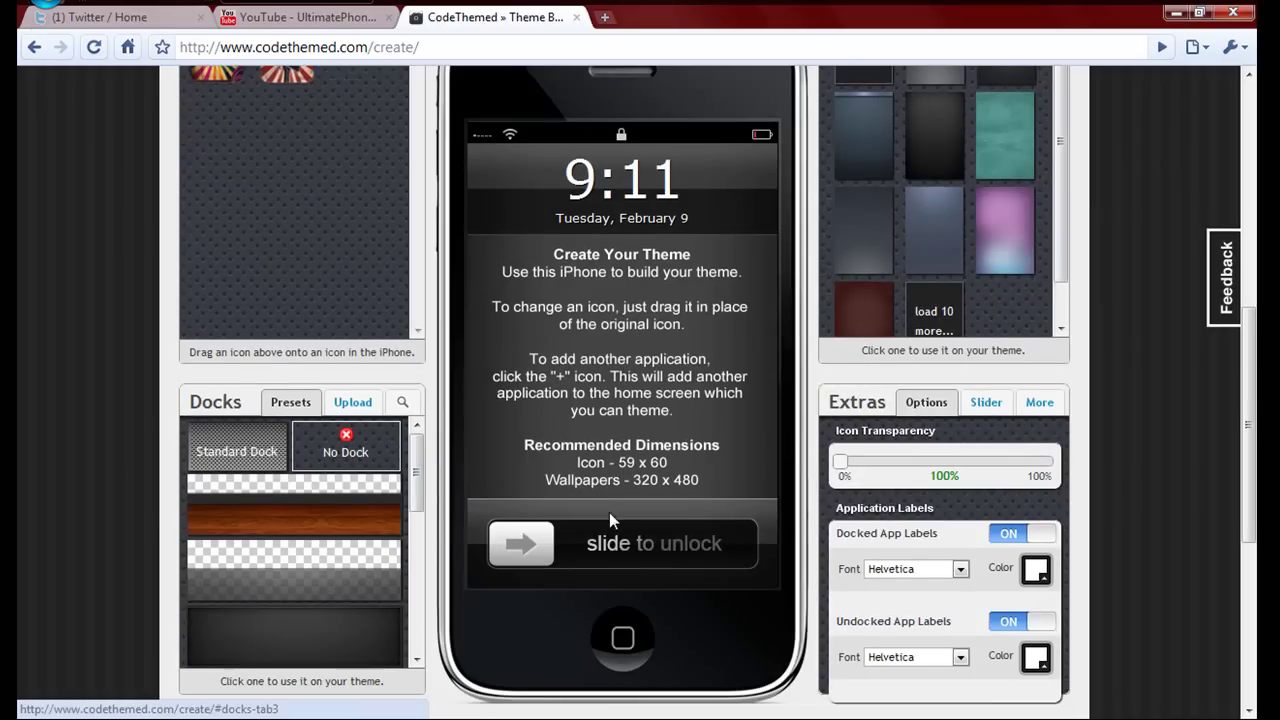
left_click_drag(521, 543, 740, 545)
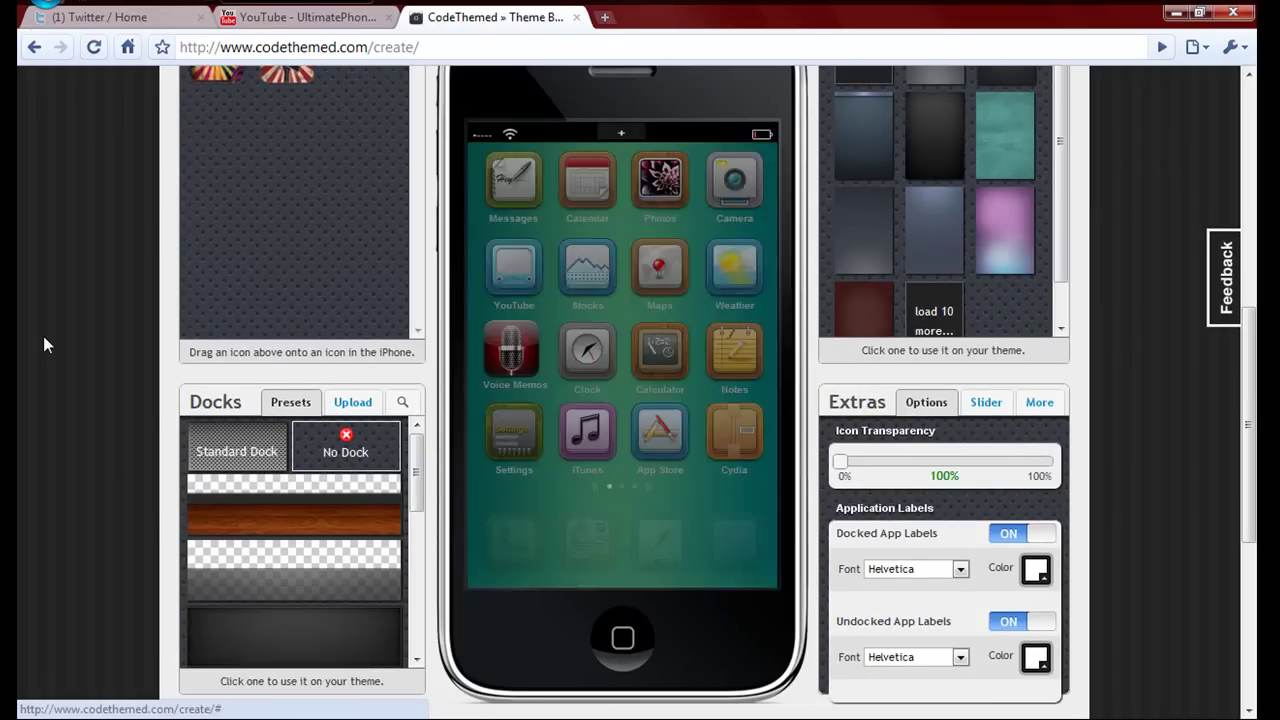
scroll(281, 362, "up", 3)
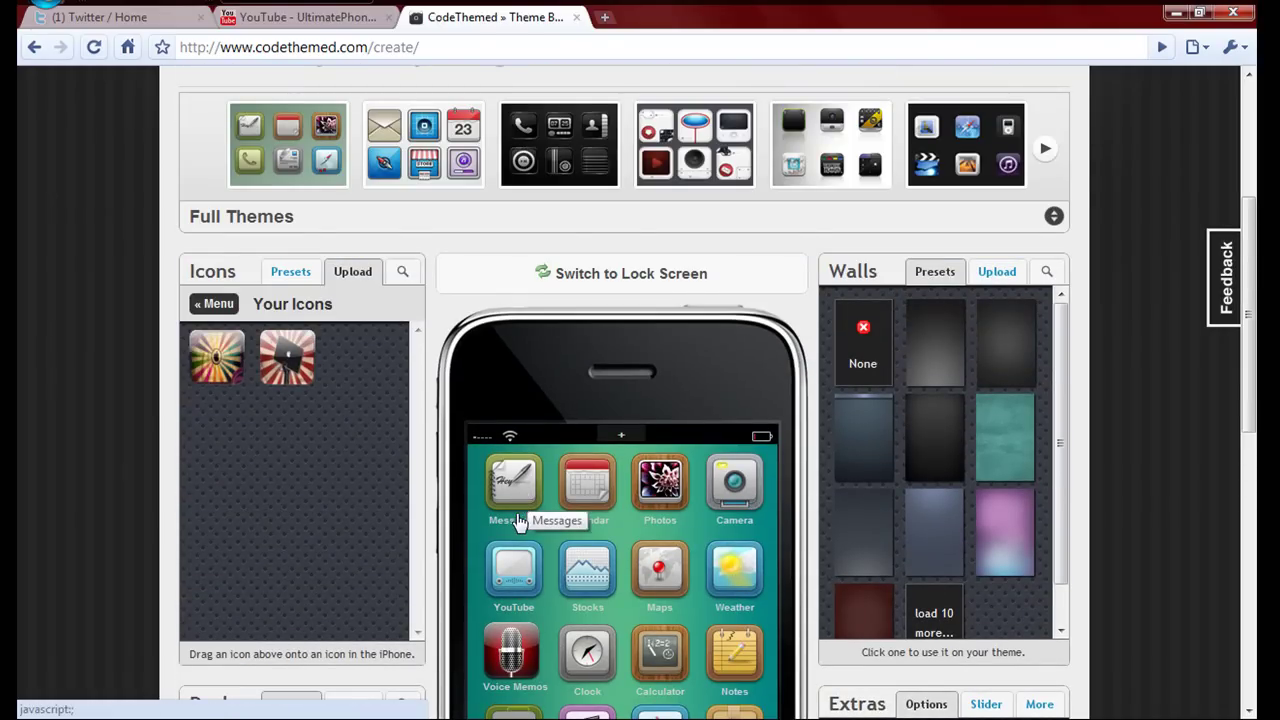
mouse_move(287, 357)
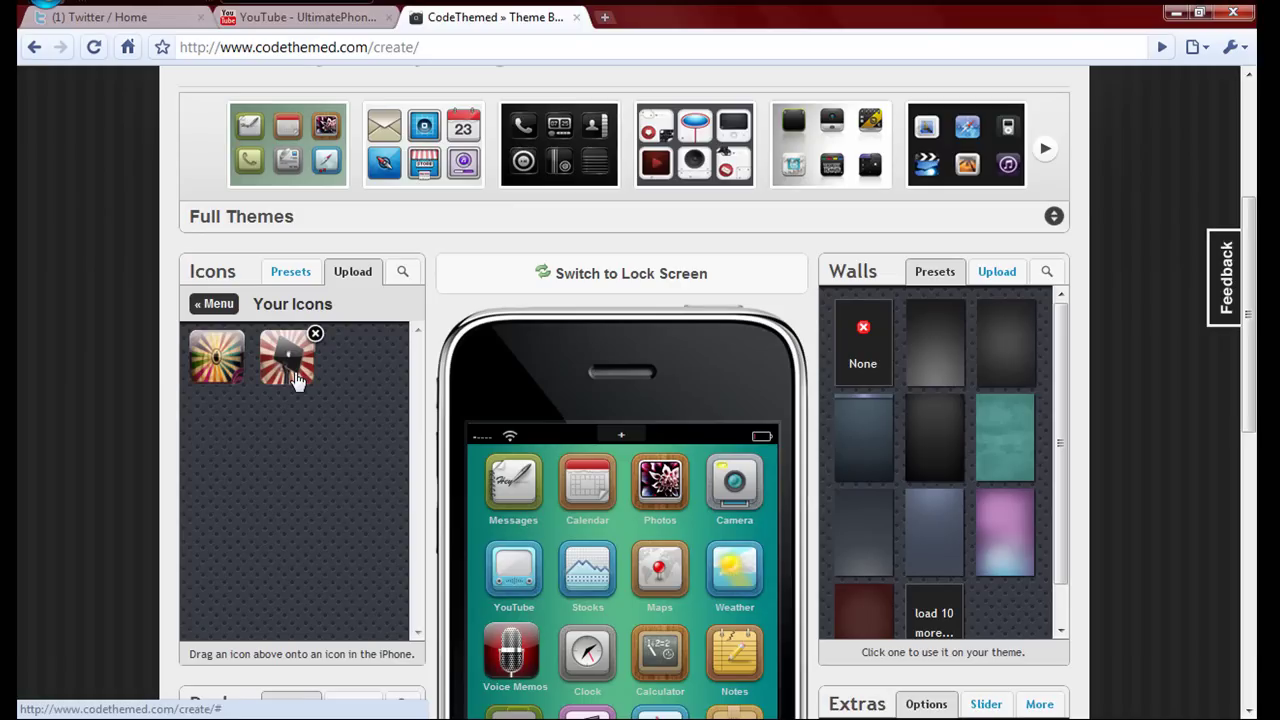
- Put the sunburst icon on Messages, delete the other upload, and try icon search
left_click_drag(312, 386, 514, 496)
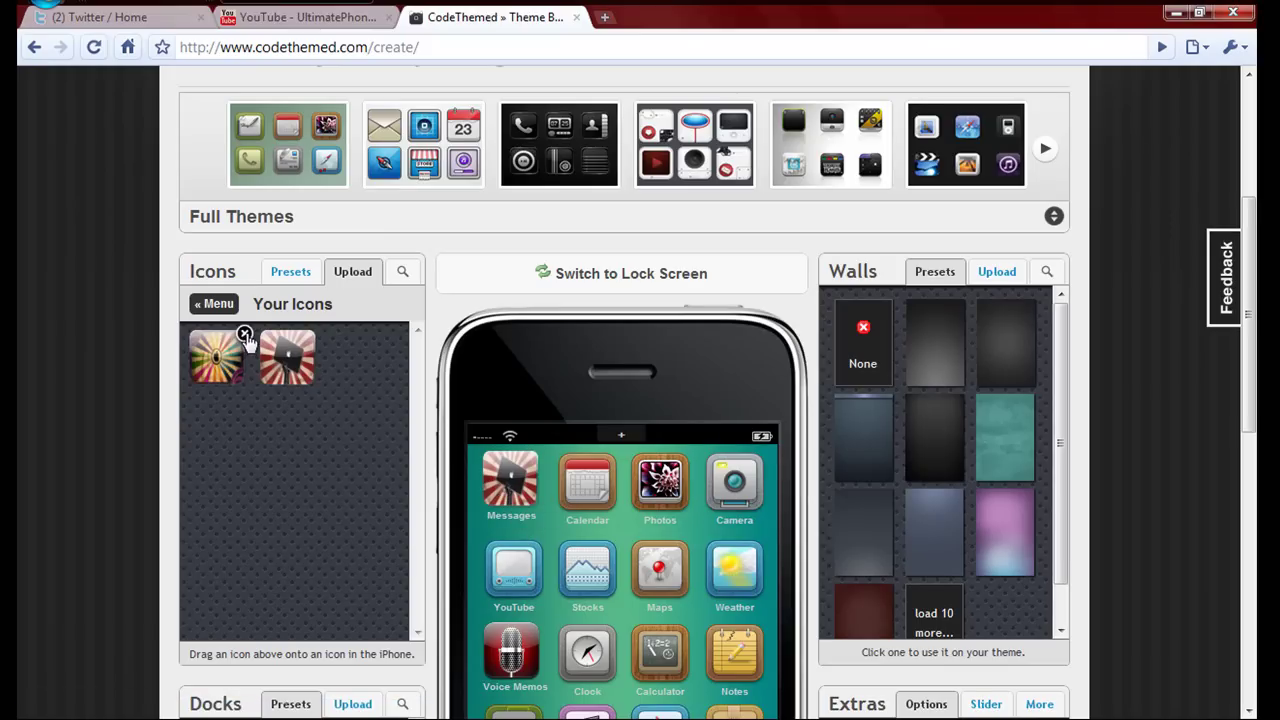
left_click(245, 329)
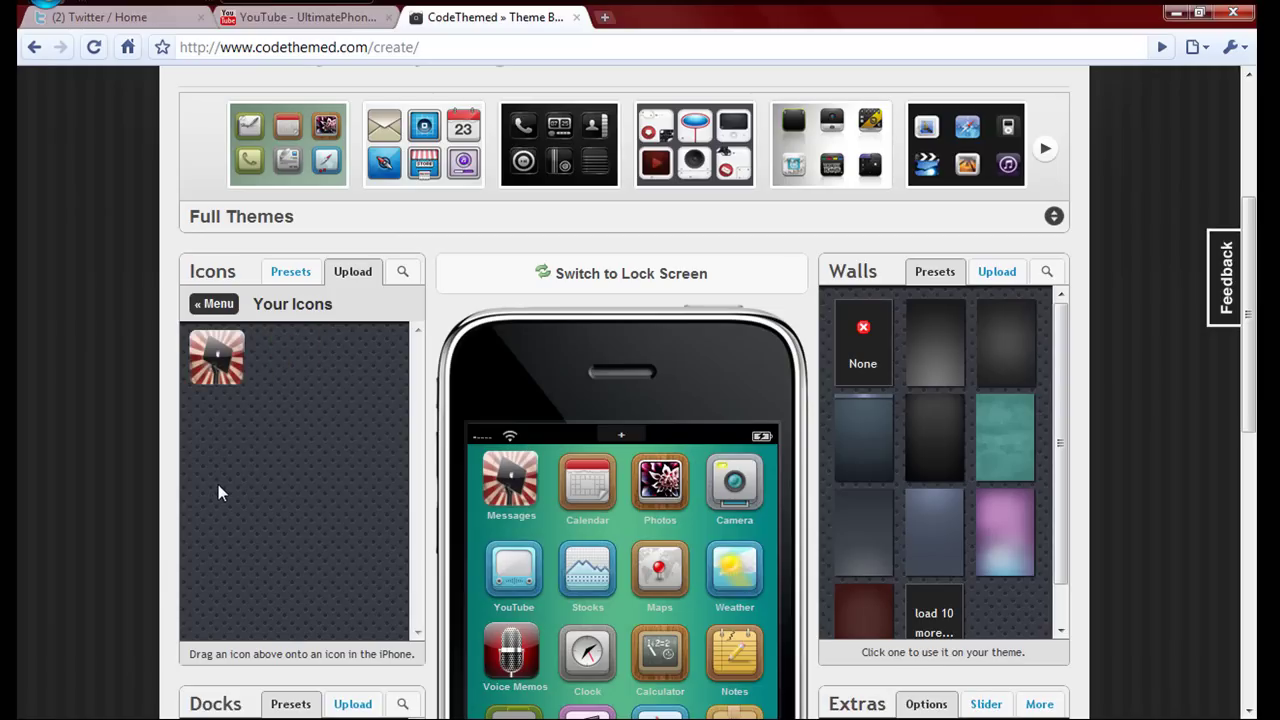
left_click(403, 275)
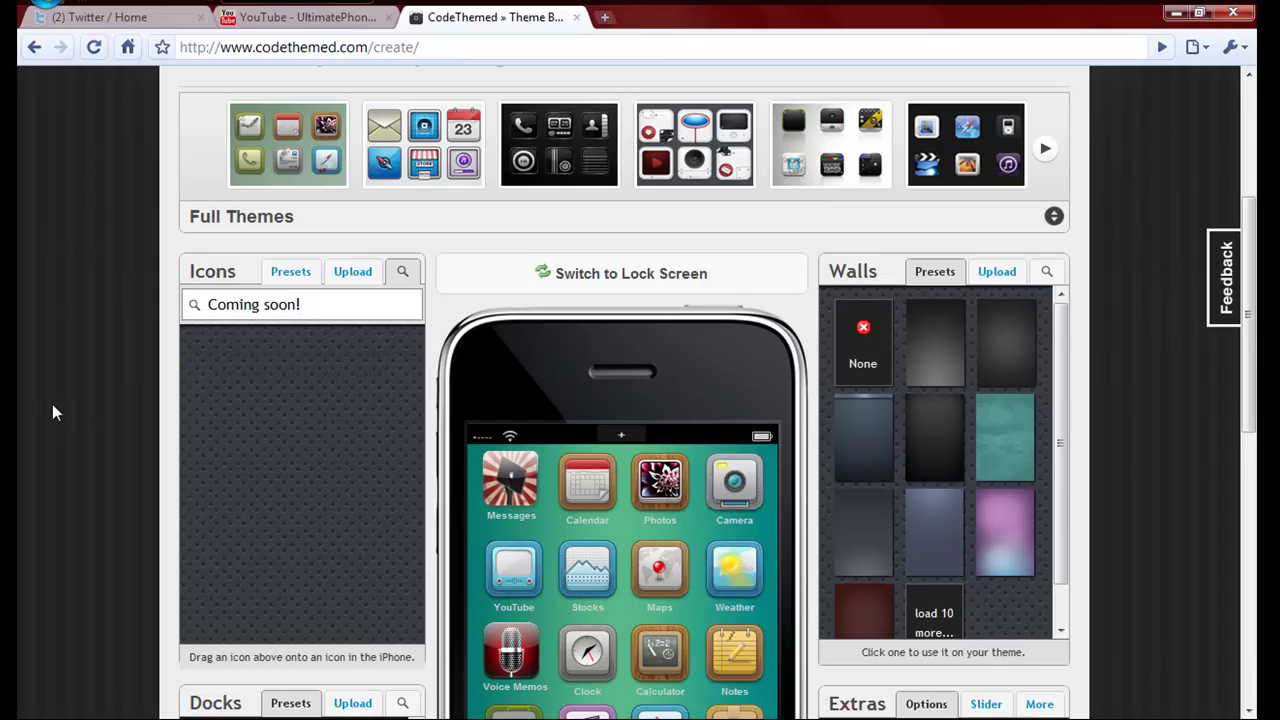
- Try the Standard grey dock, then remove the dock from the preview
scroll(52, 413, "down", 1)
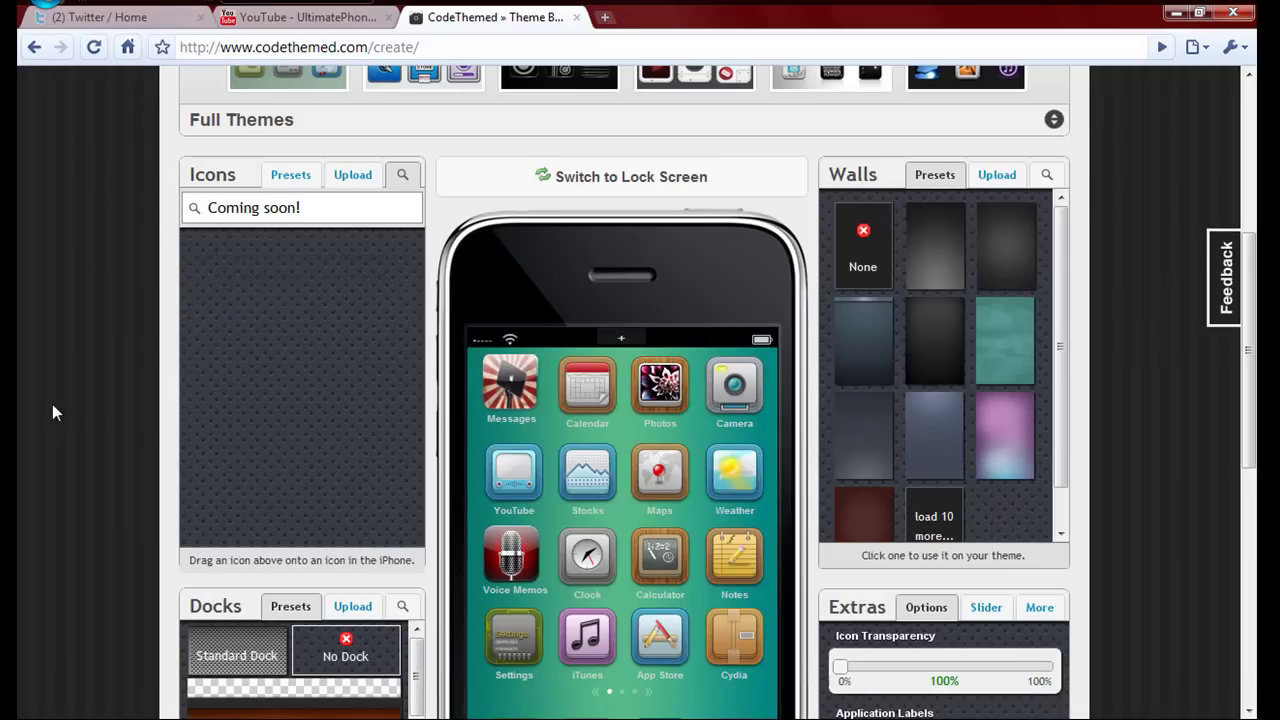
scroll(57, 418, "down", 3)
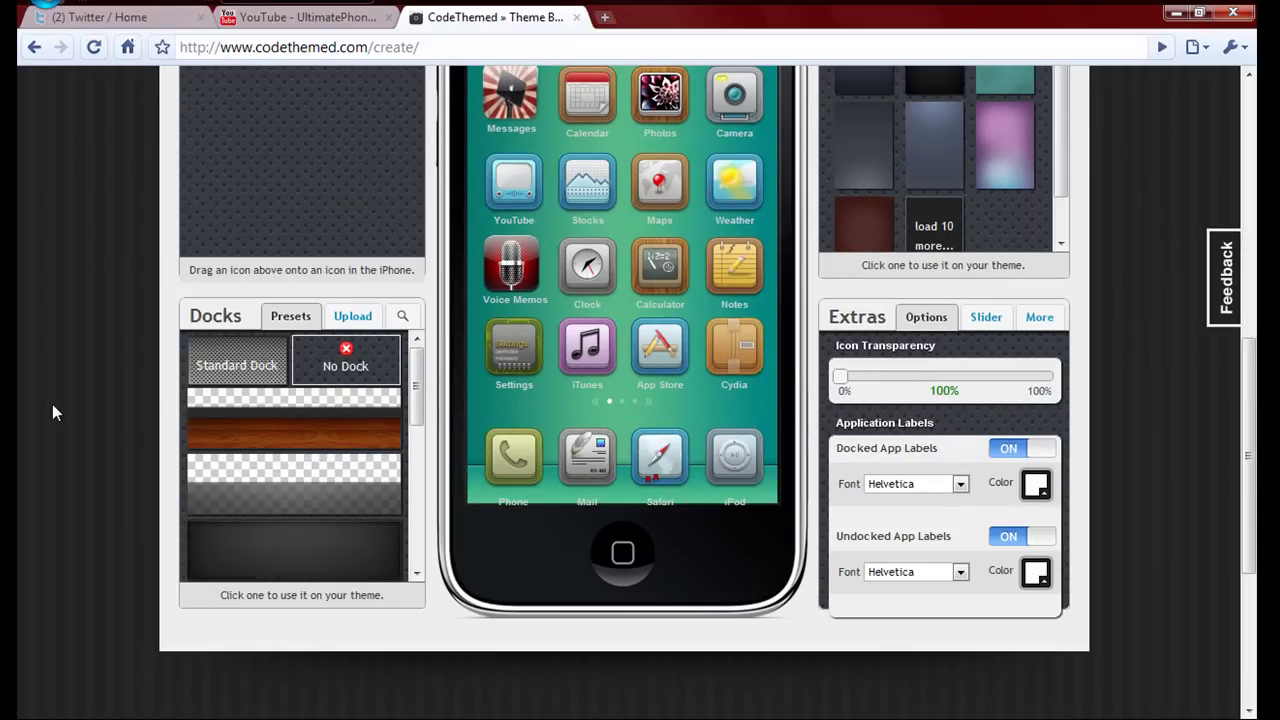
left_click(254, 370)
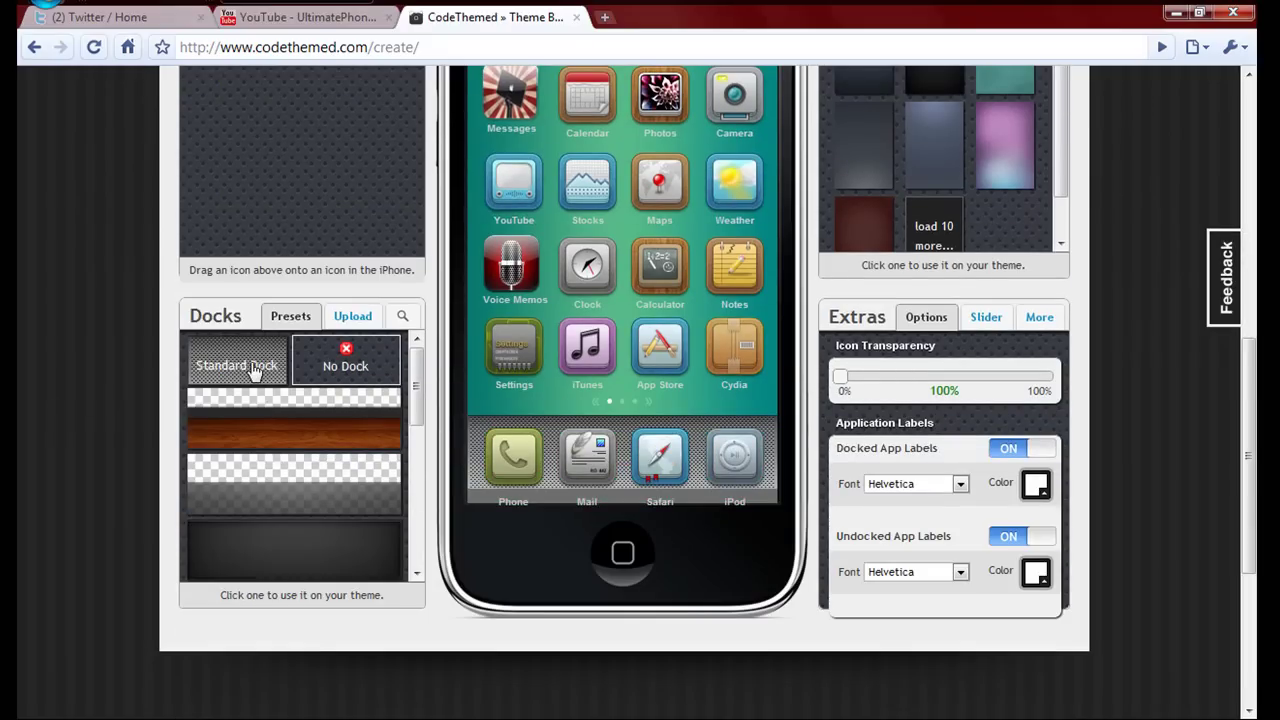
left_click(345, 360)
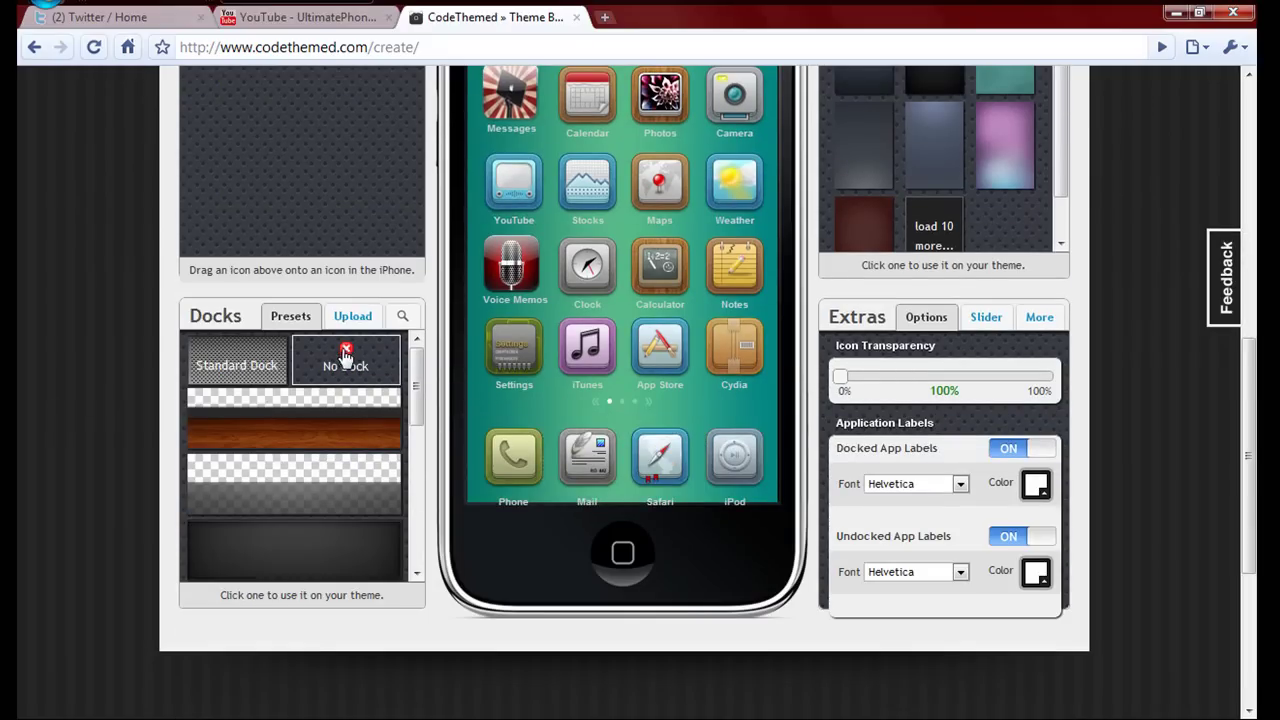
left_click_drag(416, 390, 418, 562)
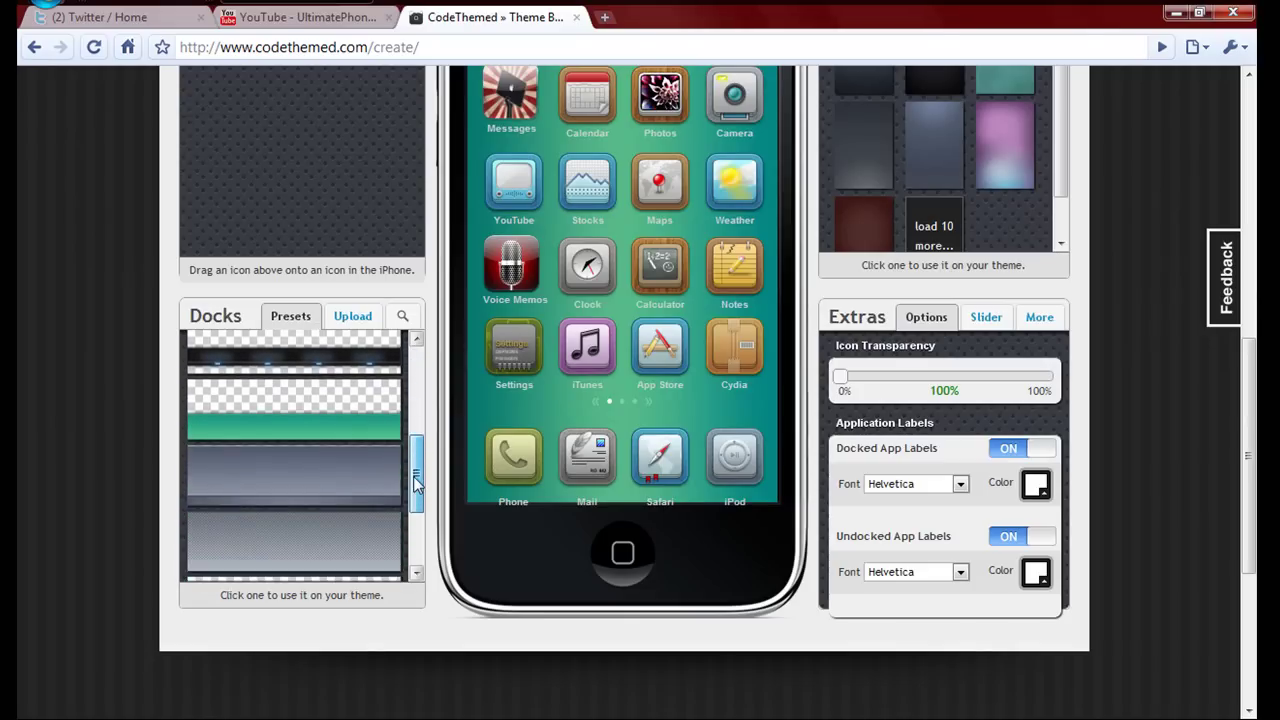
- Load more dock styles, try the wooden shelf, settle on the glass shelf, and view uploaded docks
left_click(386, 562)
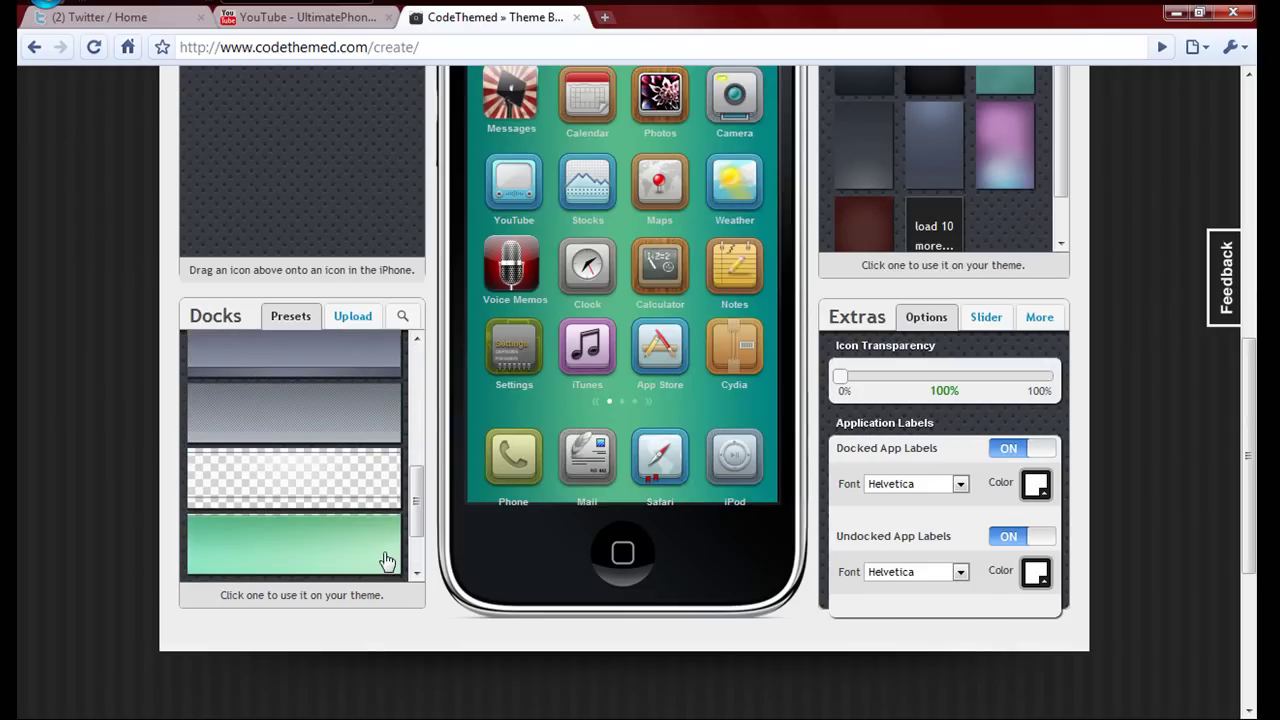
left_click_drag(416, 450, 415, 535)
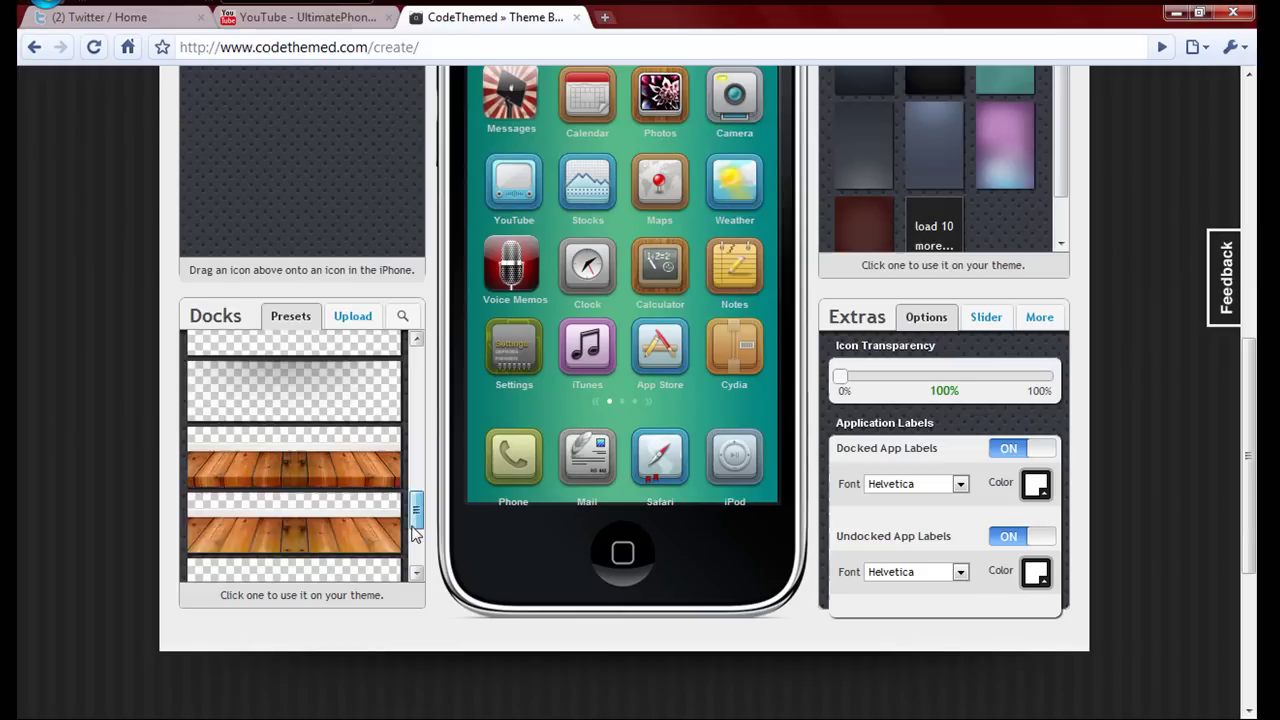
left_click(325, 468)
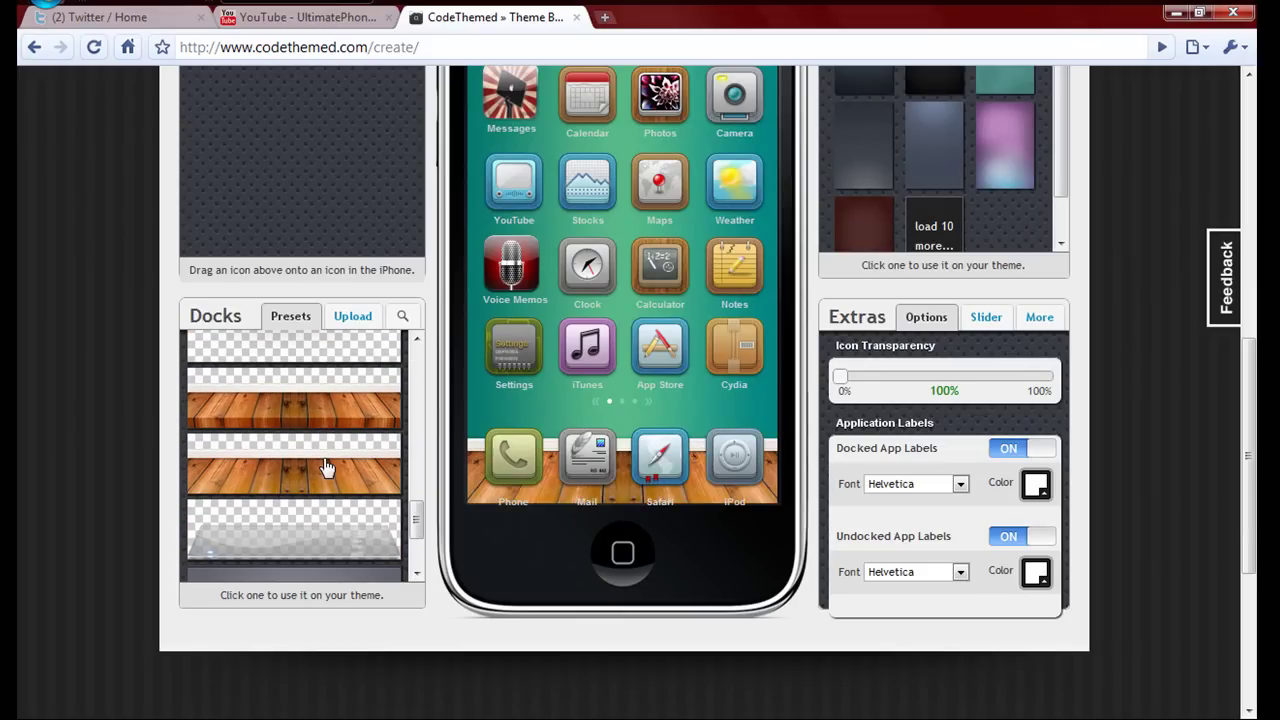
left_click(320, 528)
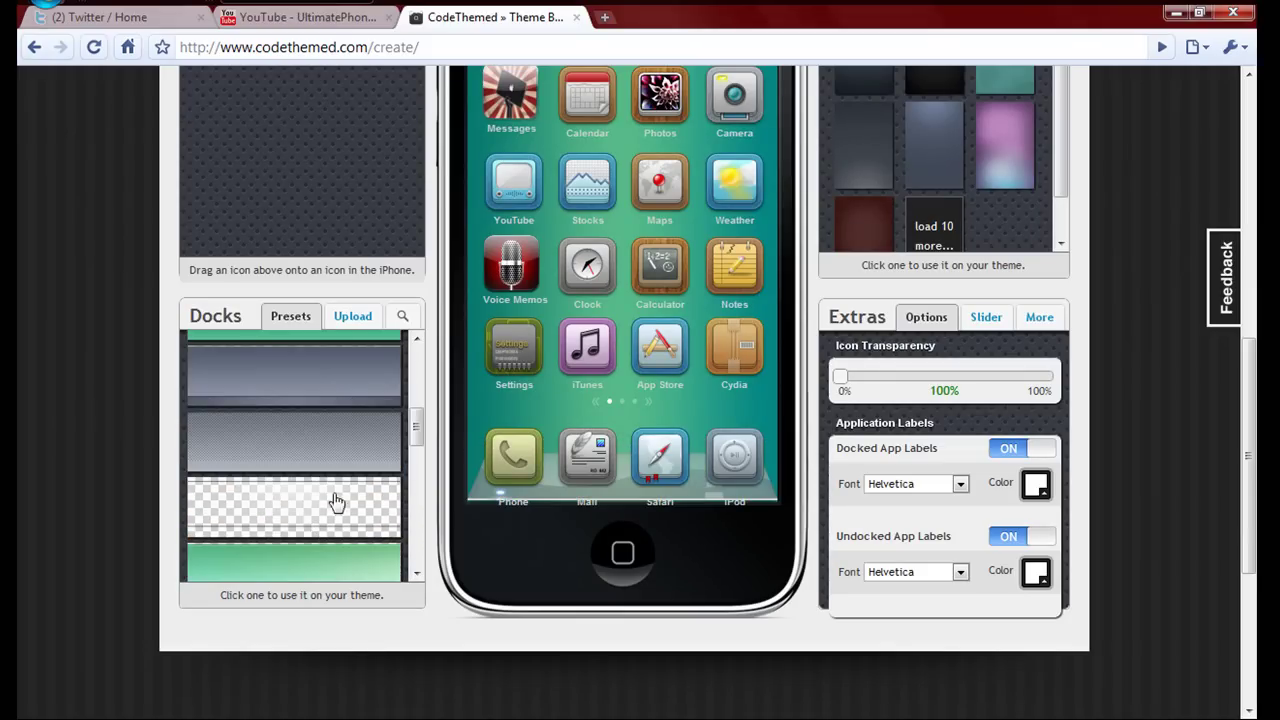
left_click(347, 320)
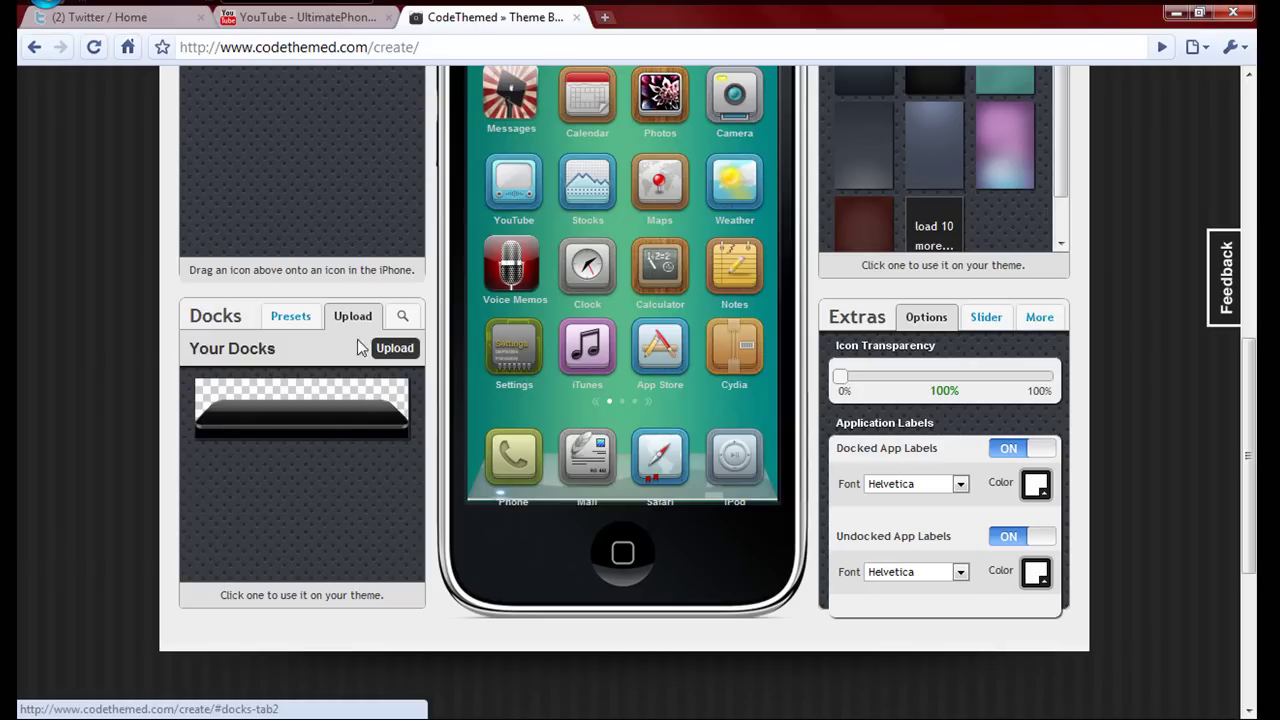
mouse_move(301, 408)
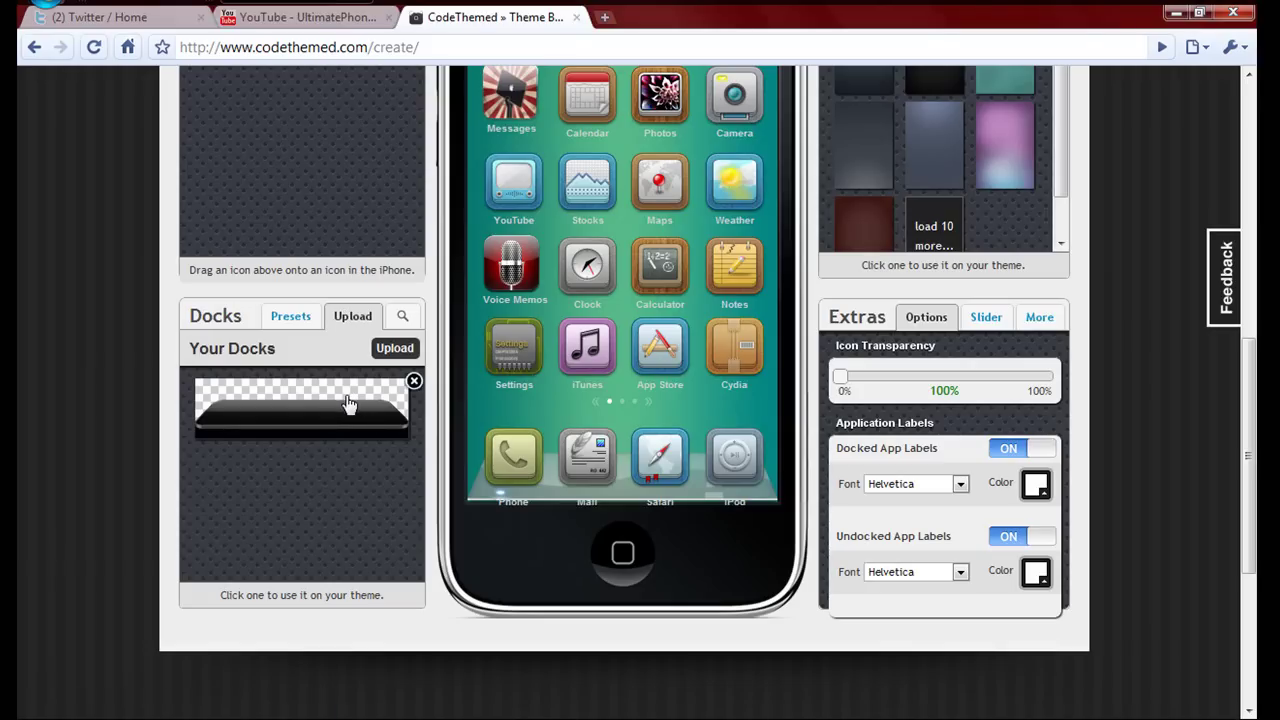
- Apply the black uploaded dock, delete it from Your Docks, and check dock search
left_click(347, 407)
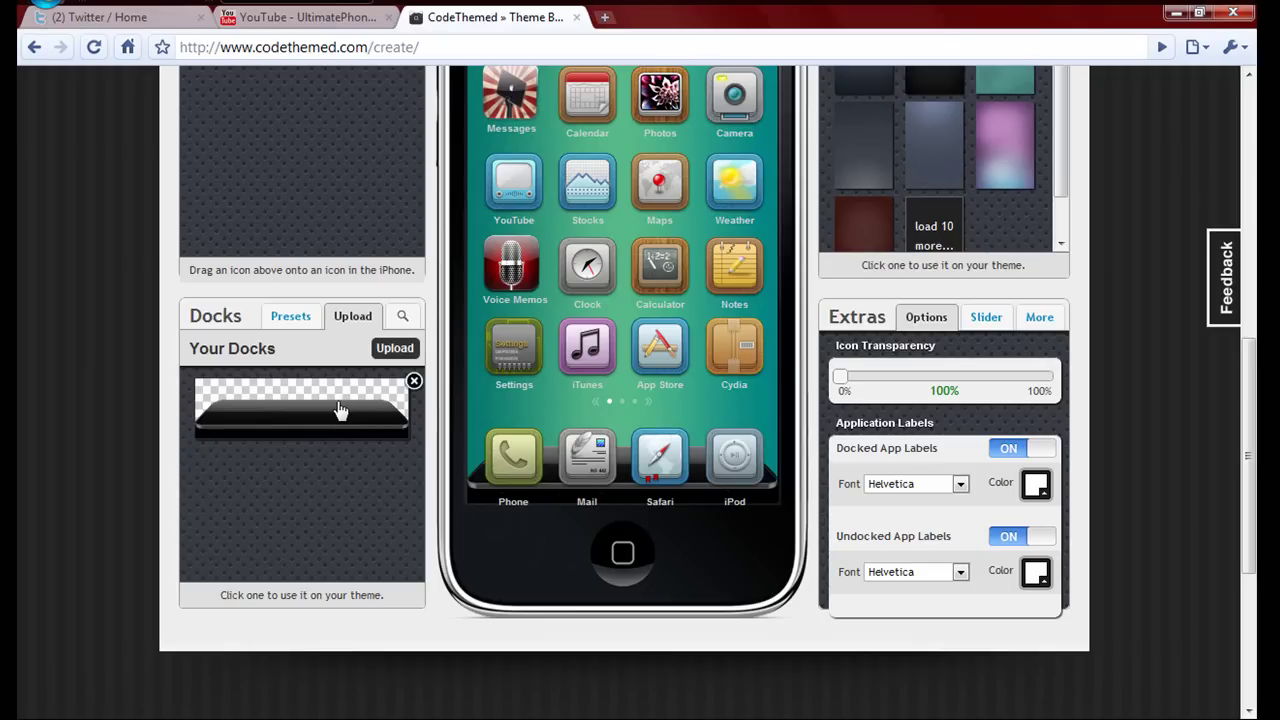
left_click(413, 382)
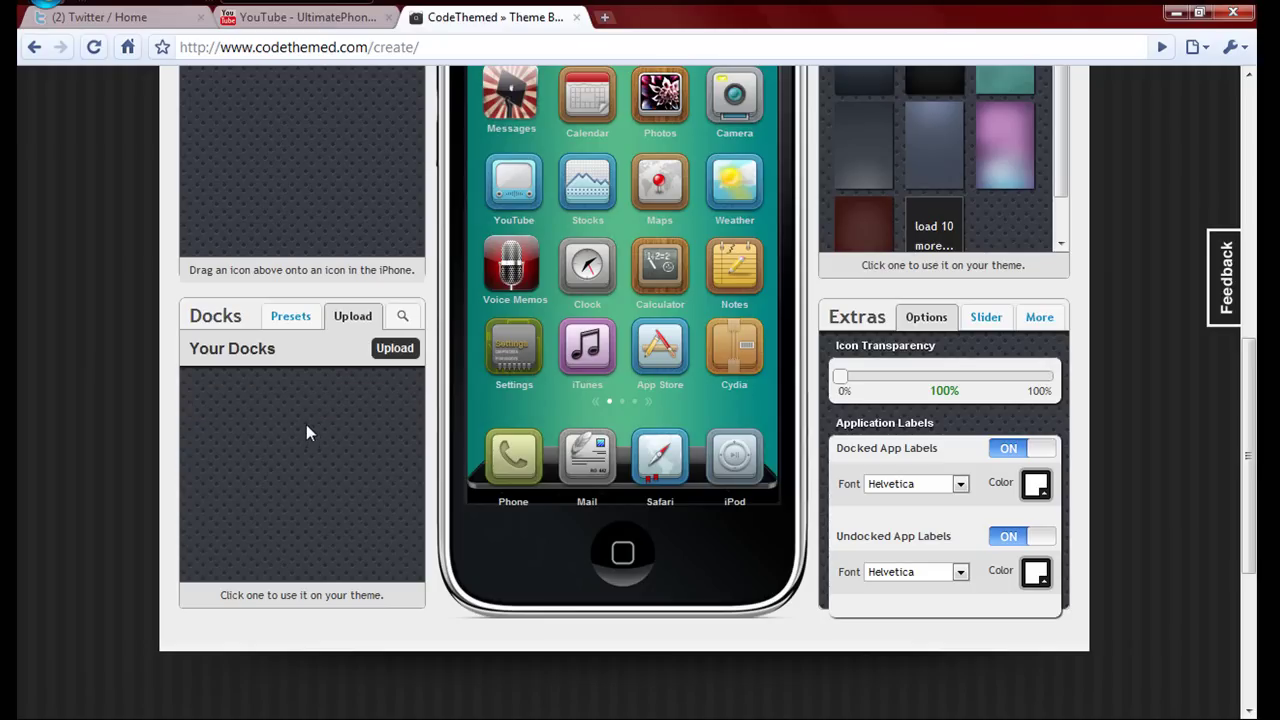
left_click(402, 317)
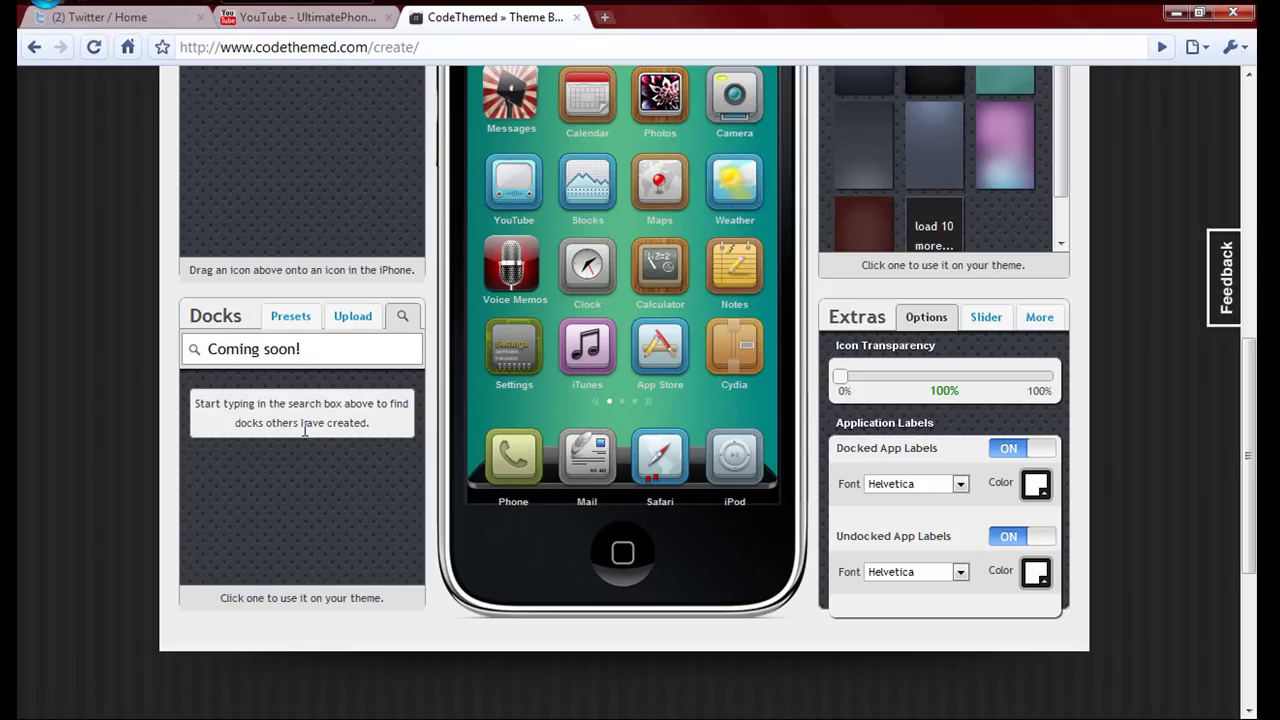
- Apply the None preset to the home screen so the teal wallpaper is removed
scroll(716, 462, "up", 6)
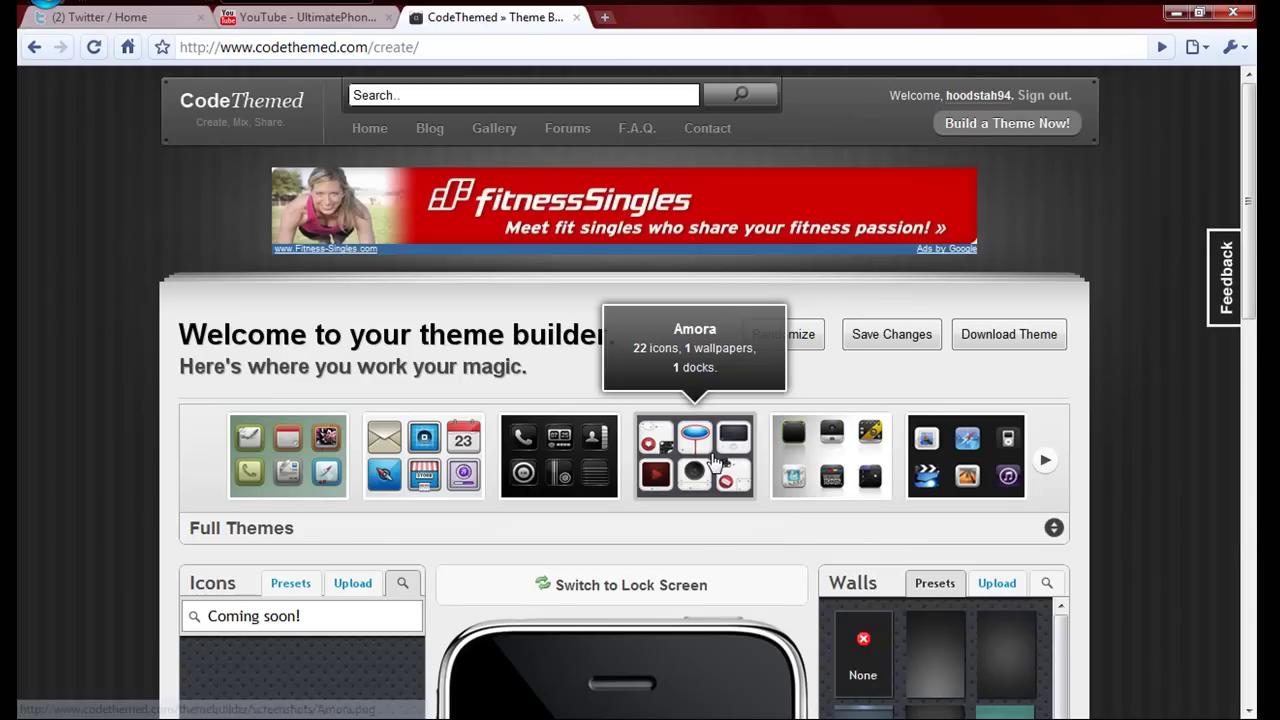
scroll(716, 462, "down", 1)
scroll(714, 464, "down", 1)
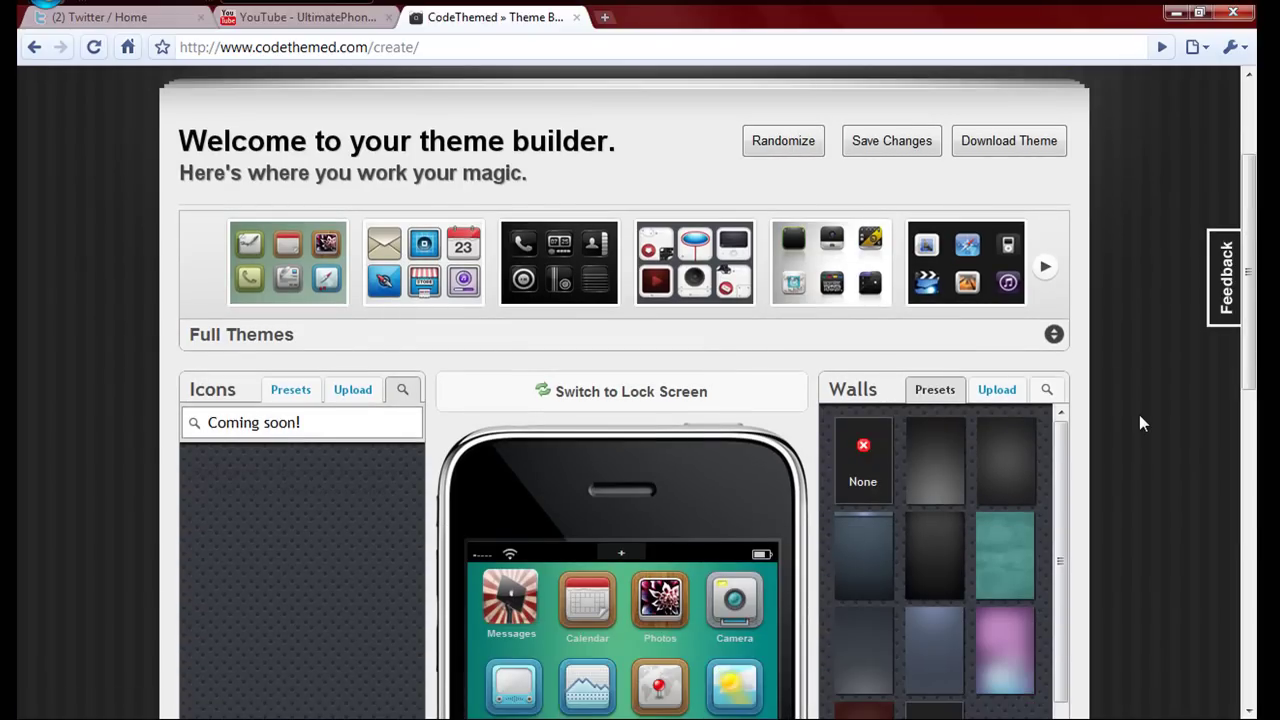
scroll(1141, 424, "down", 2)
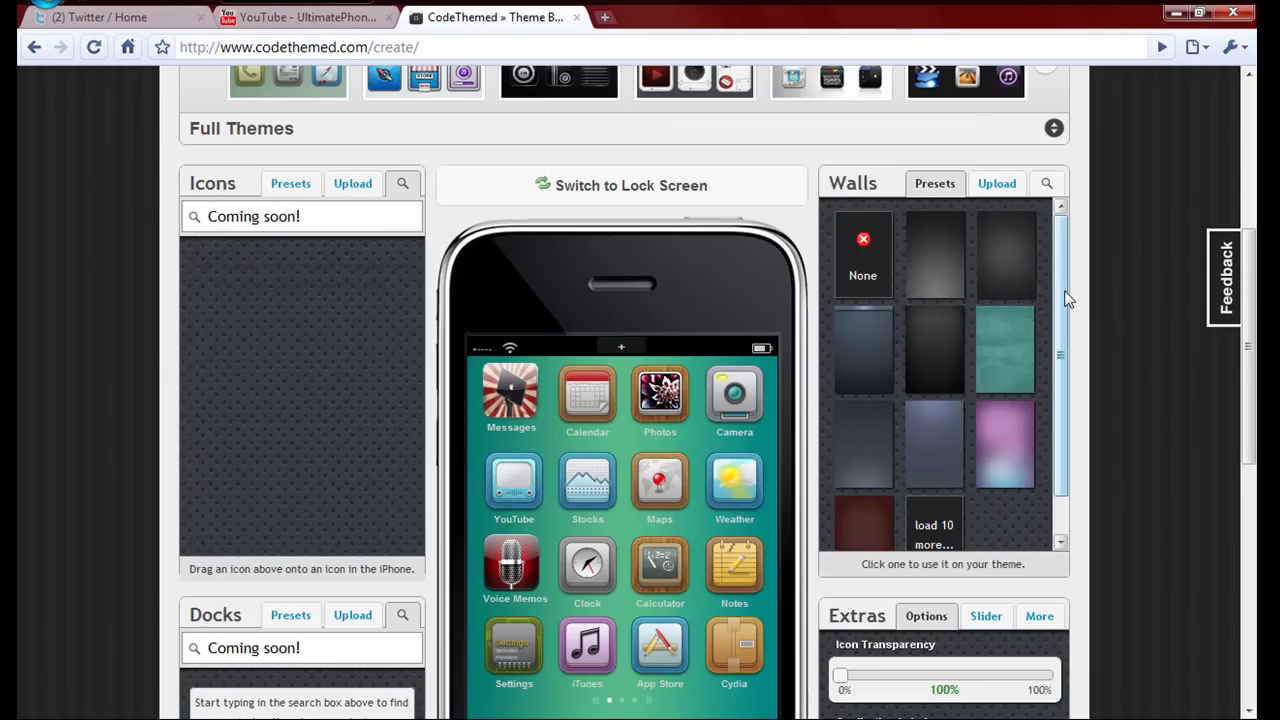
left_click_drag(1063, 298, 1056, 336)
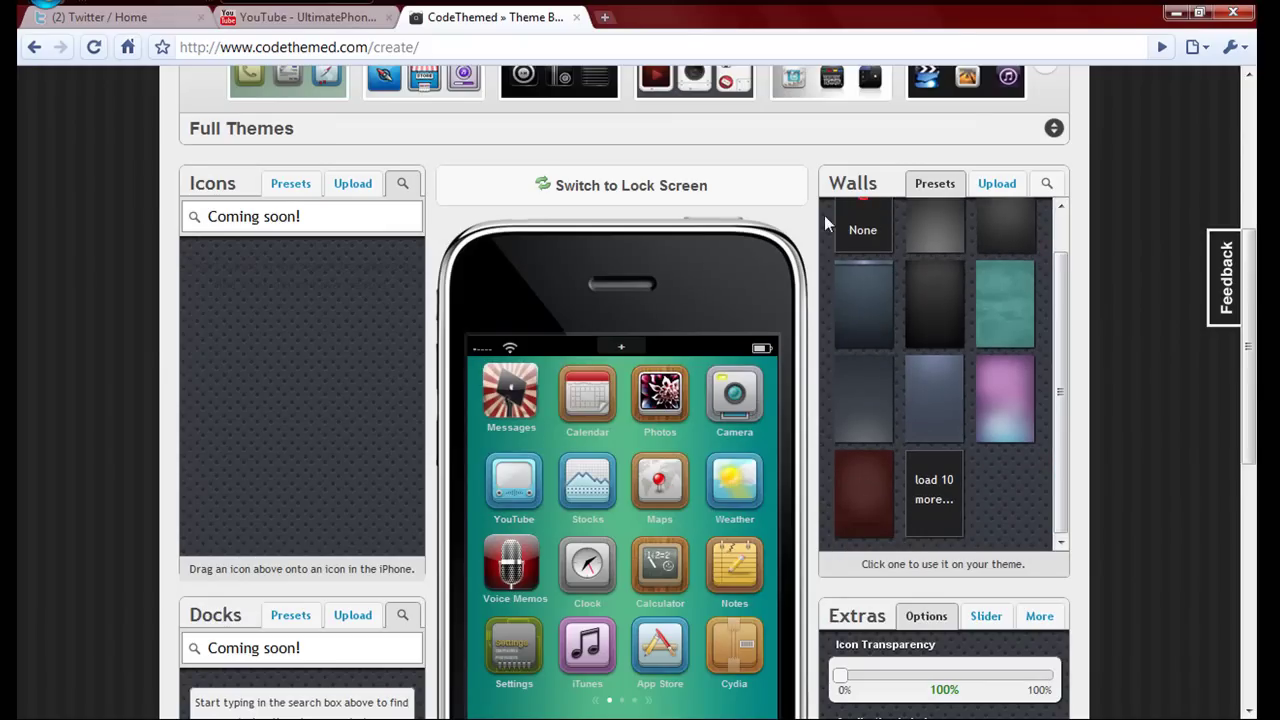
left_click(858, 214)
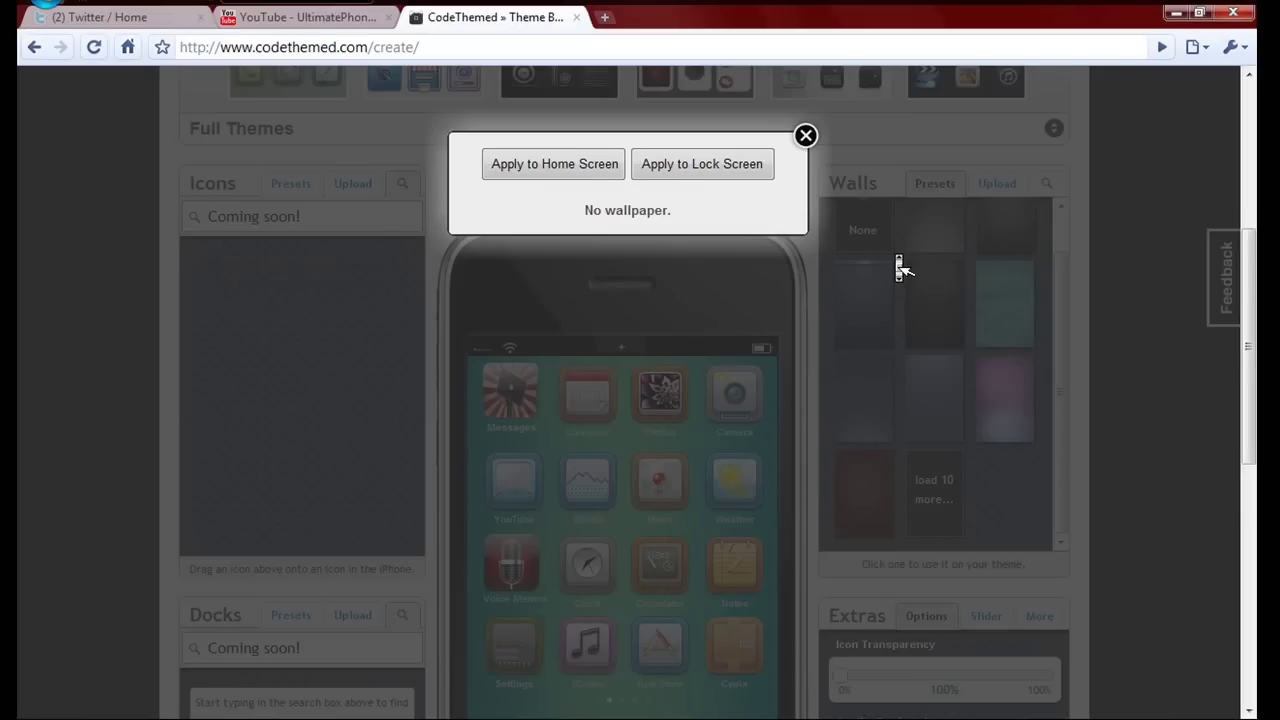
left_click(597, 168)
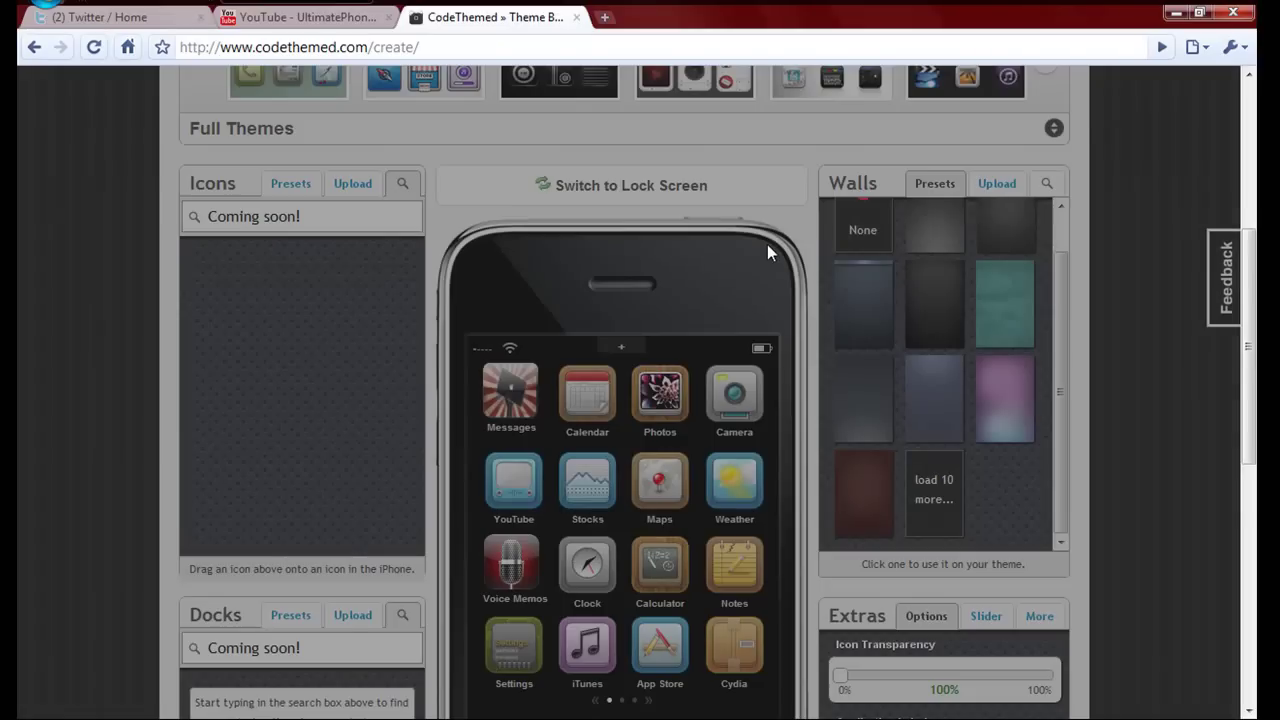
- Load ten more preset wallpapers and scroll through them
scroll(773, 256, "down", 2)
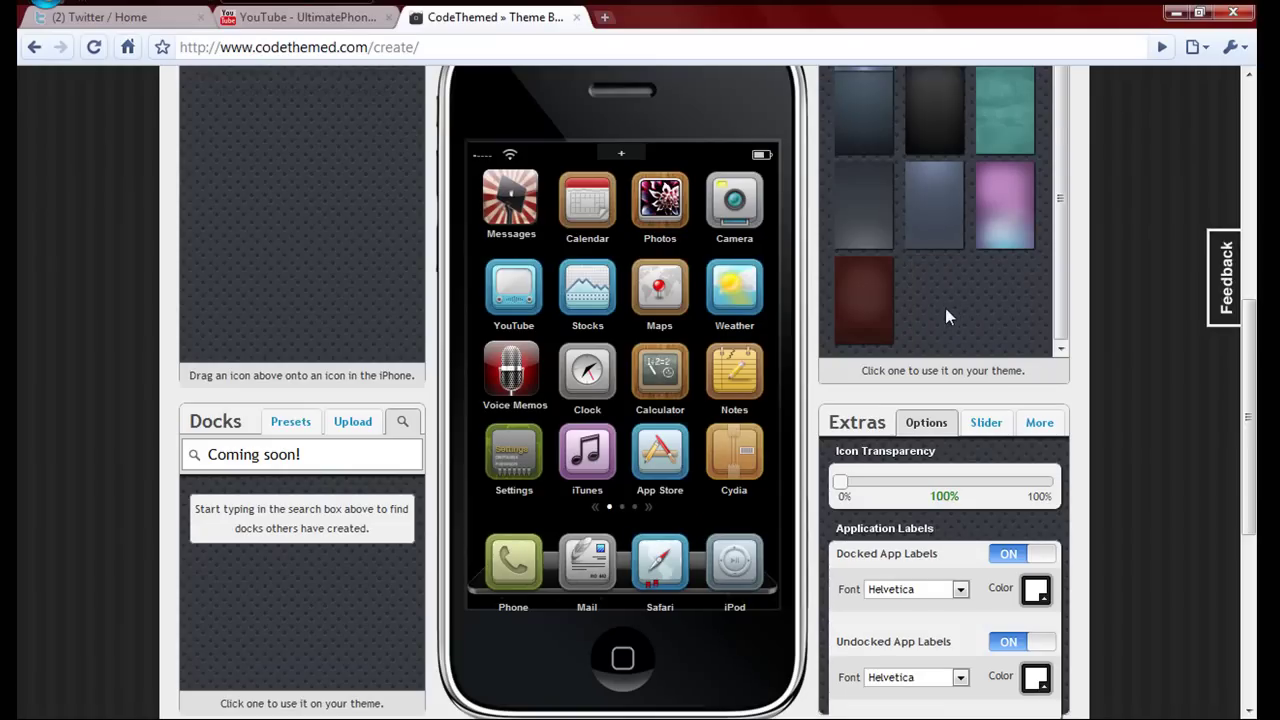
left_click(938, 322)
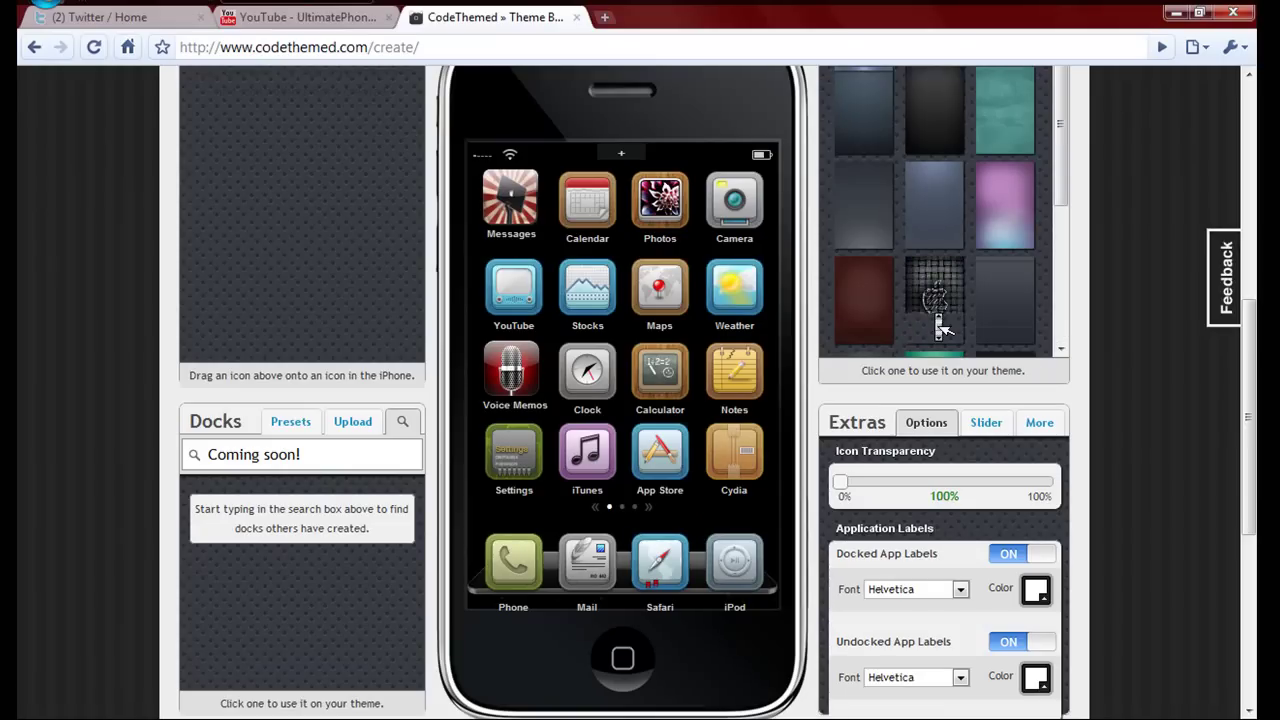
scroll(938, 322, "down", 1)
scroll(938, 322, "down", 1)
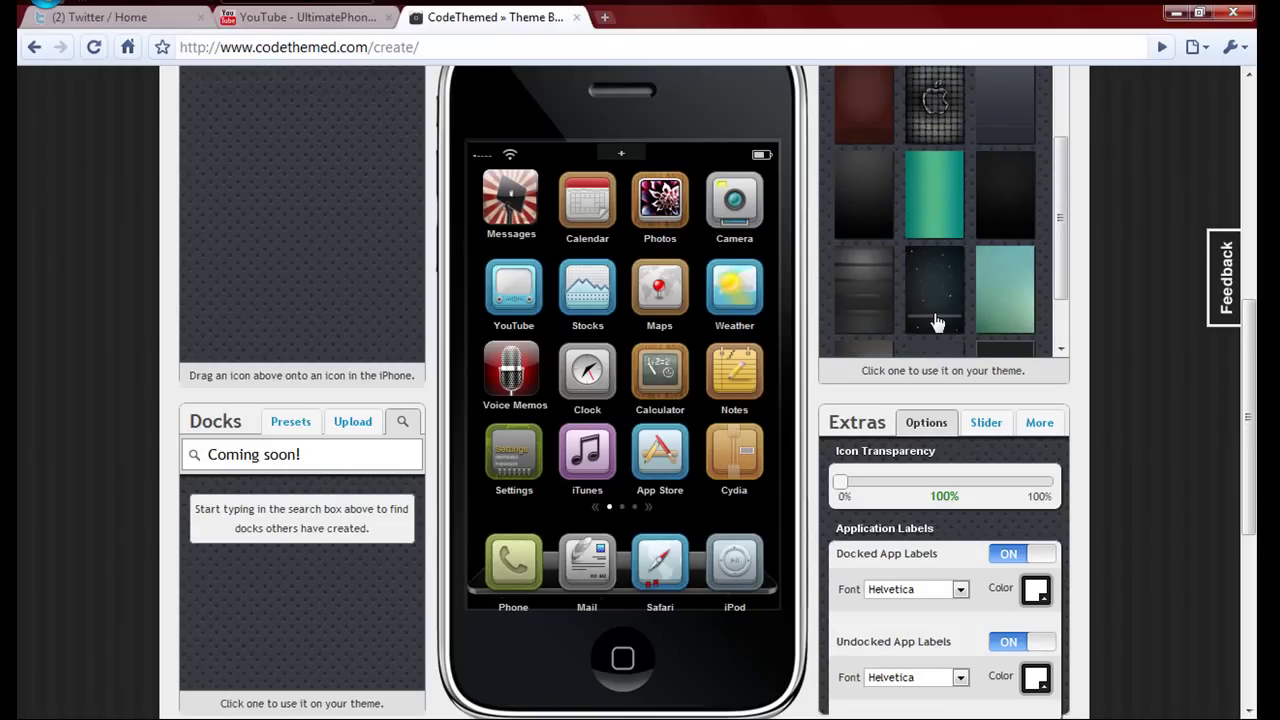
- Apply the grey shelf preset wallpaper to both the home and lock screens
left_click(860, 292)
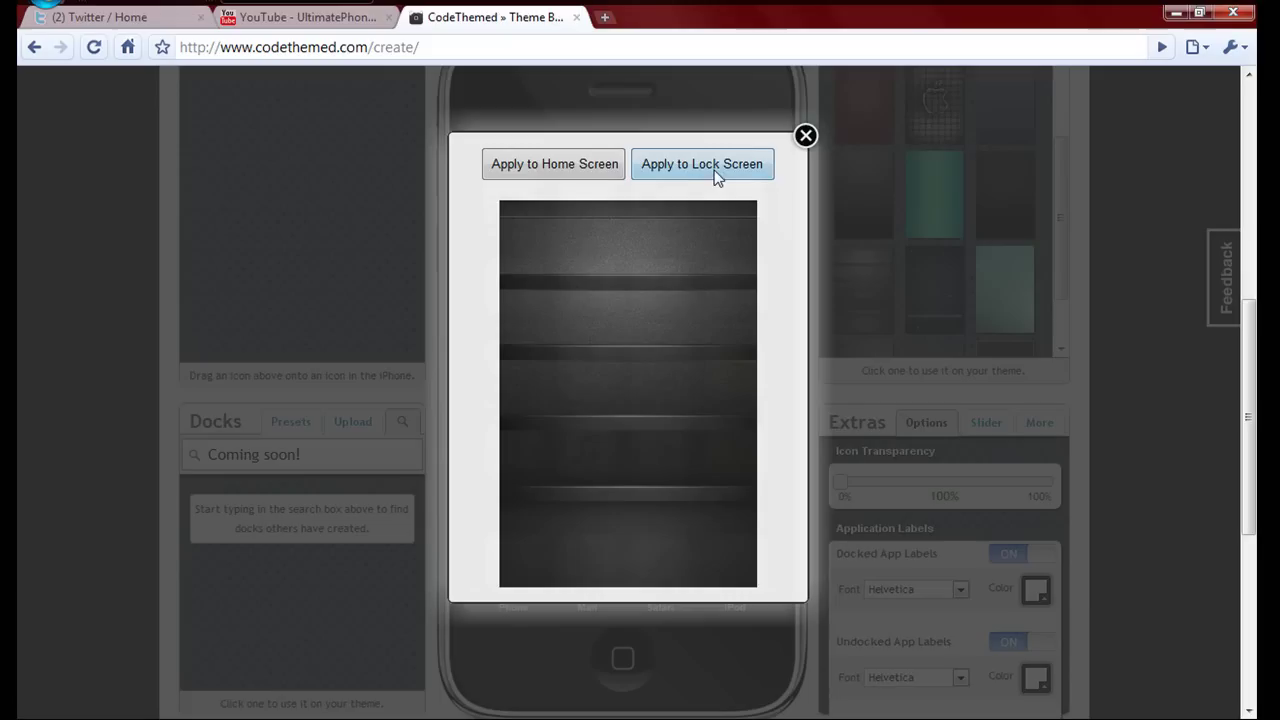
left_click(566, 168)
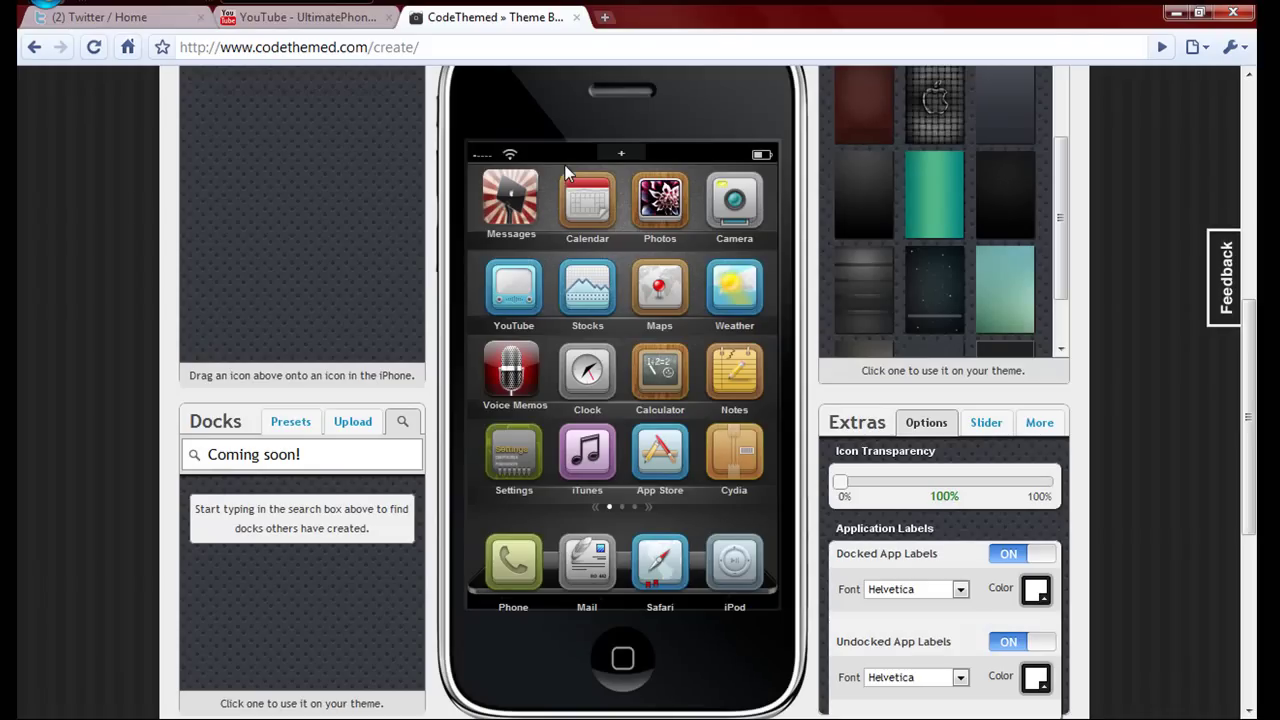
left_click(848, 283)
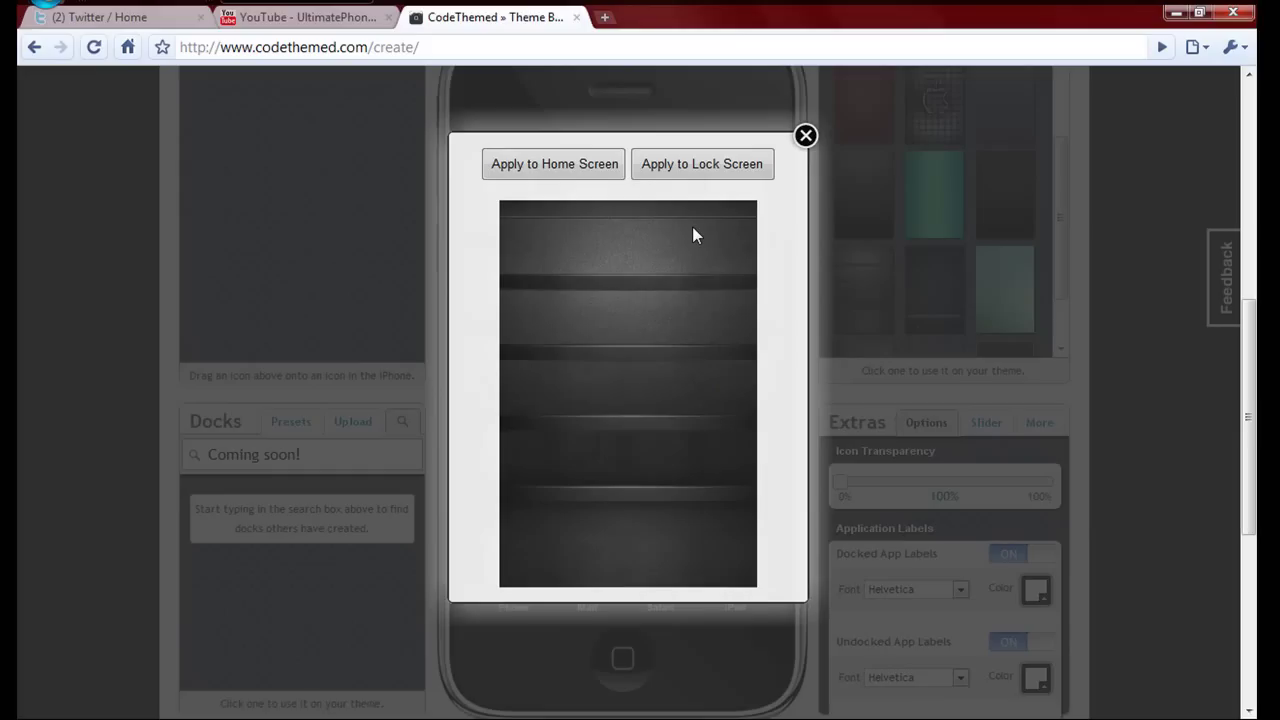
left_click(692, 172)
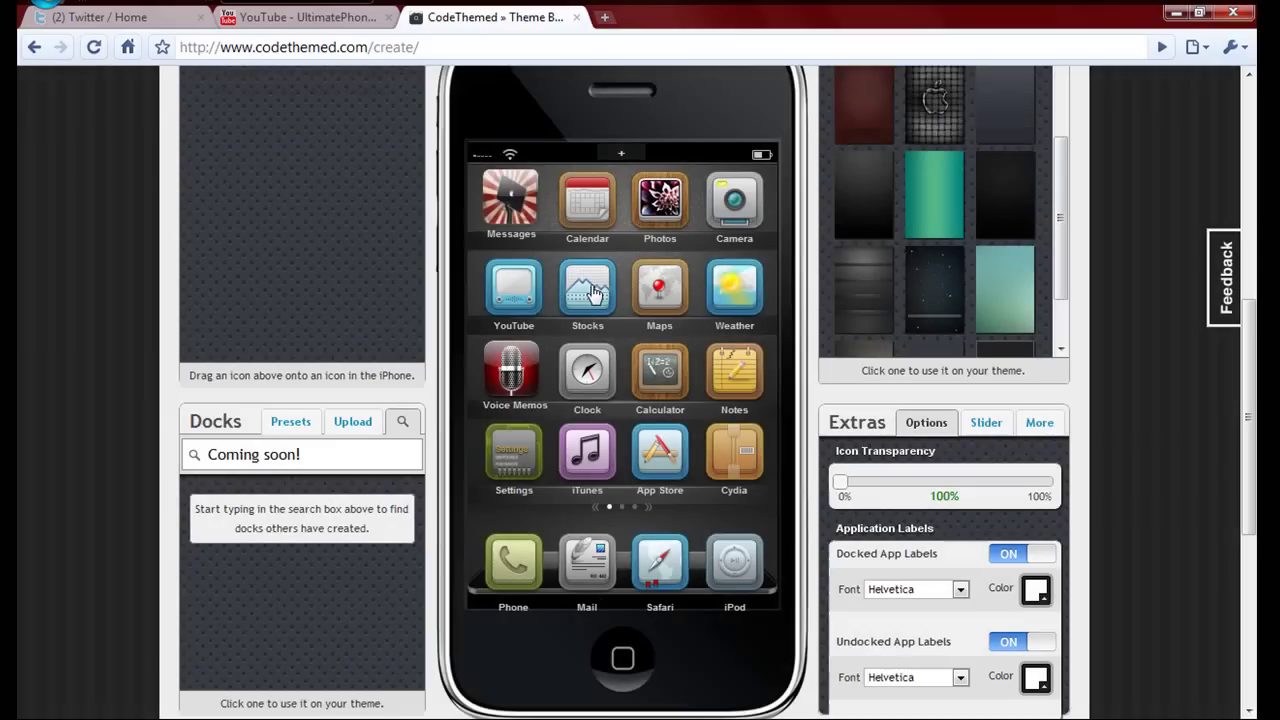
- Switch the phone preview to show the lock screen
scroll(593, 290, "up", 3)
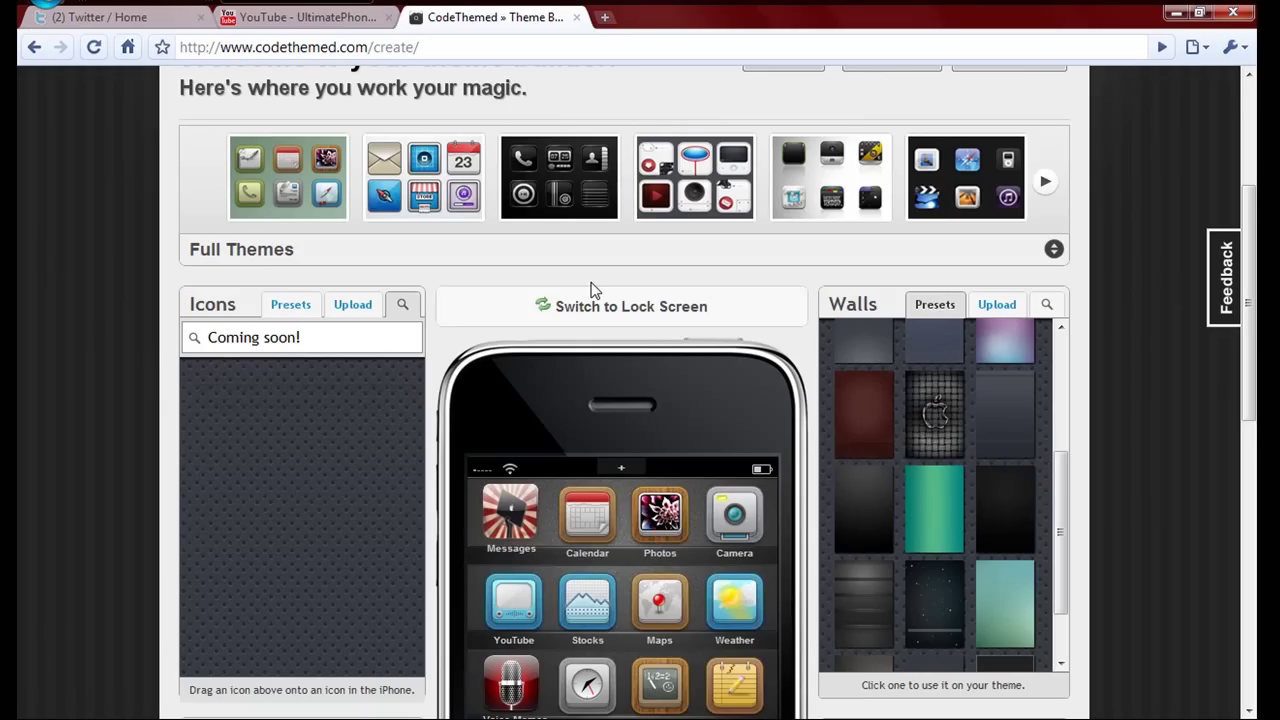
left_click(593, 318)
scroll(588, 320, "down", 4)
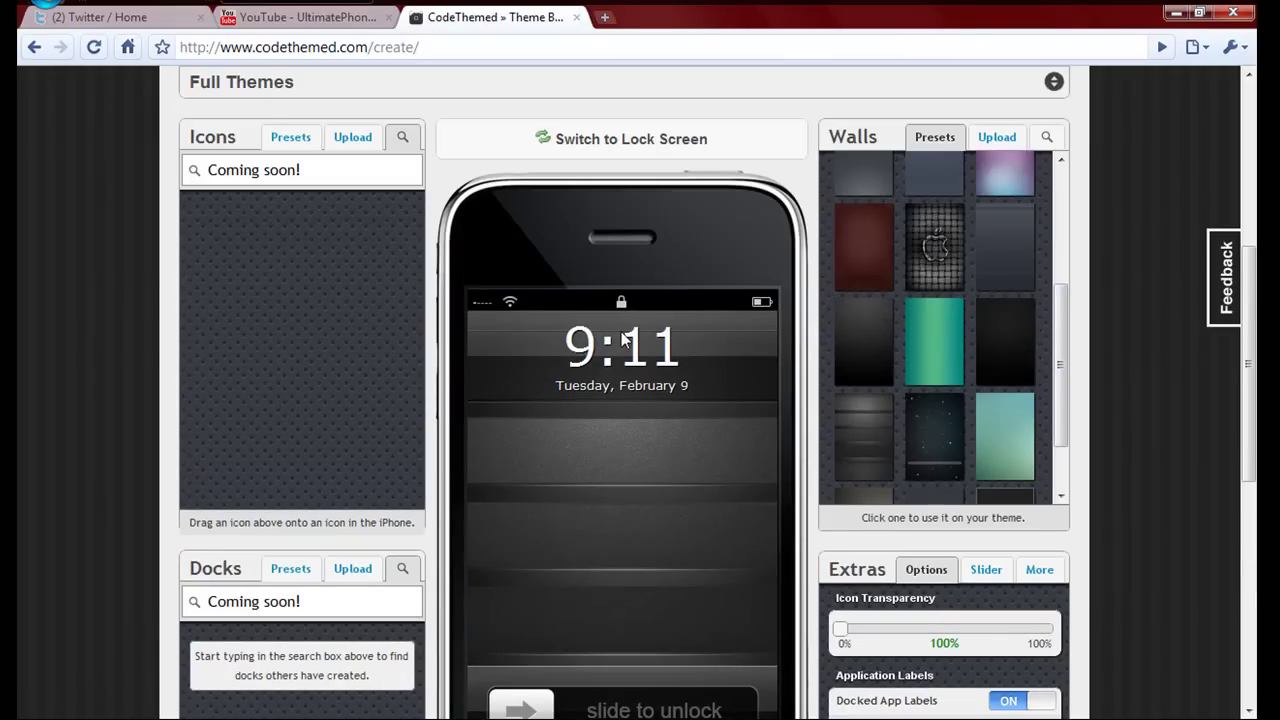
left_click_drag(1058, 355, 1054, 395)
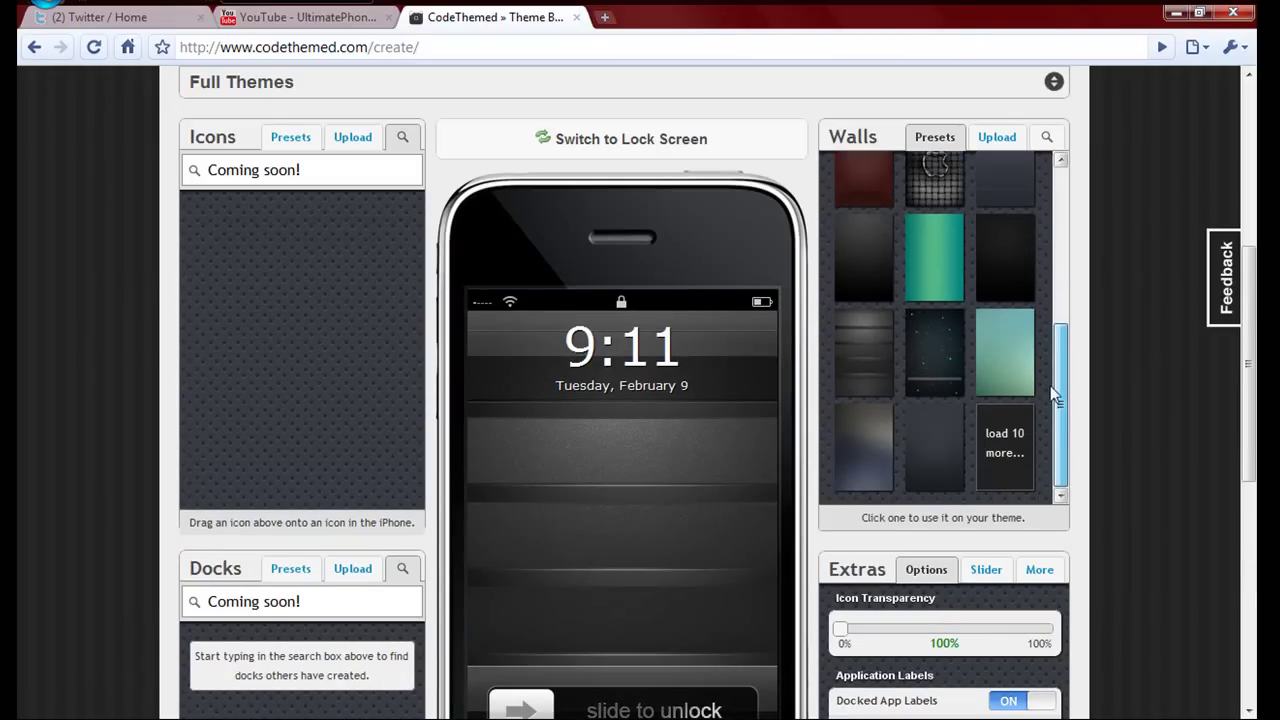
- Apply the uploaded MyGreatiPhone Apple-logo wallpaper to the lock screen
left_click(997, 137)
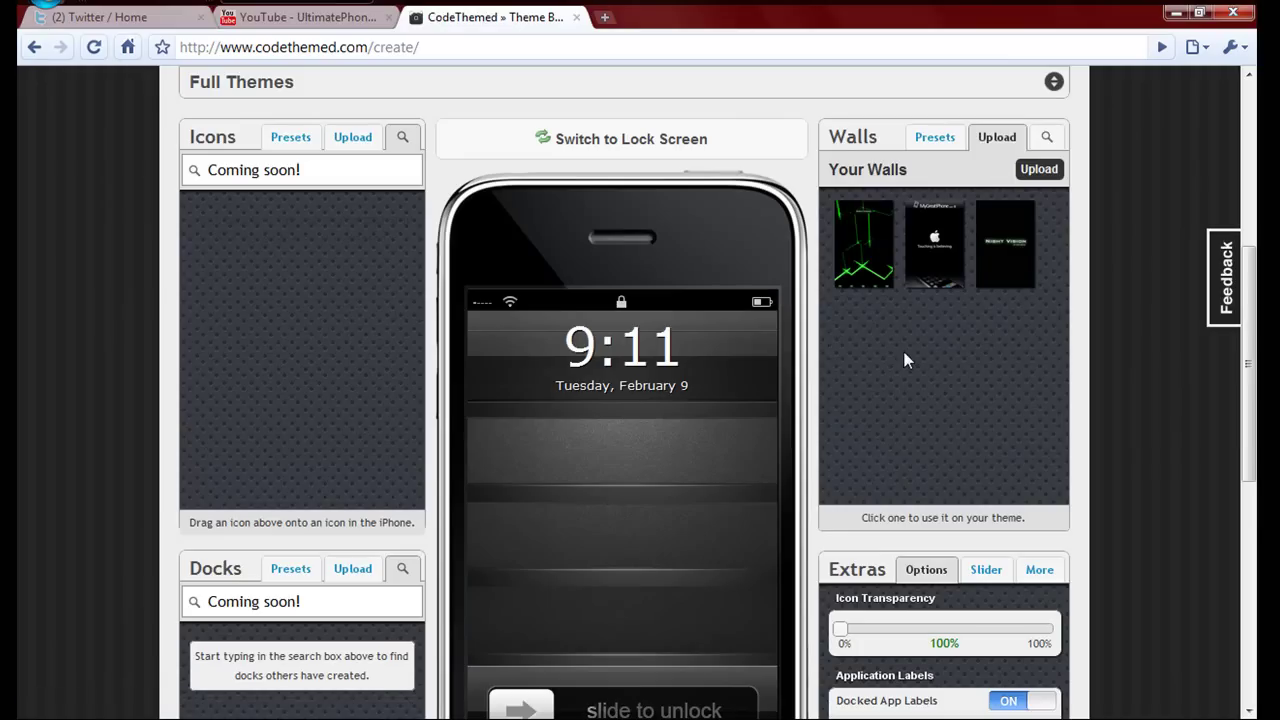
left_click(918, 265)
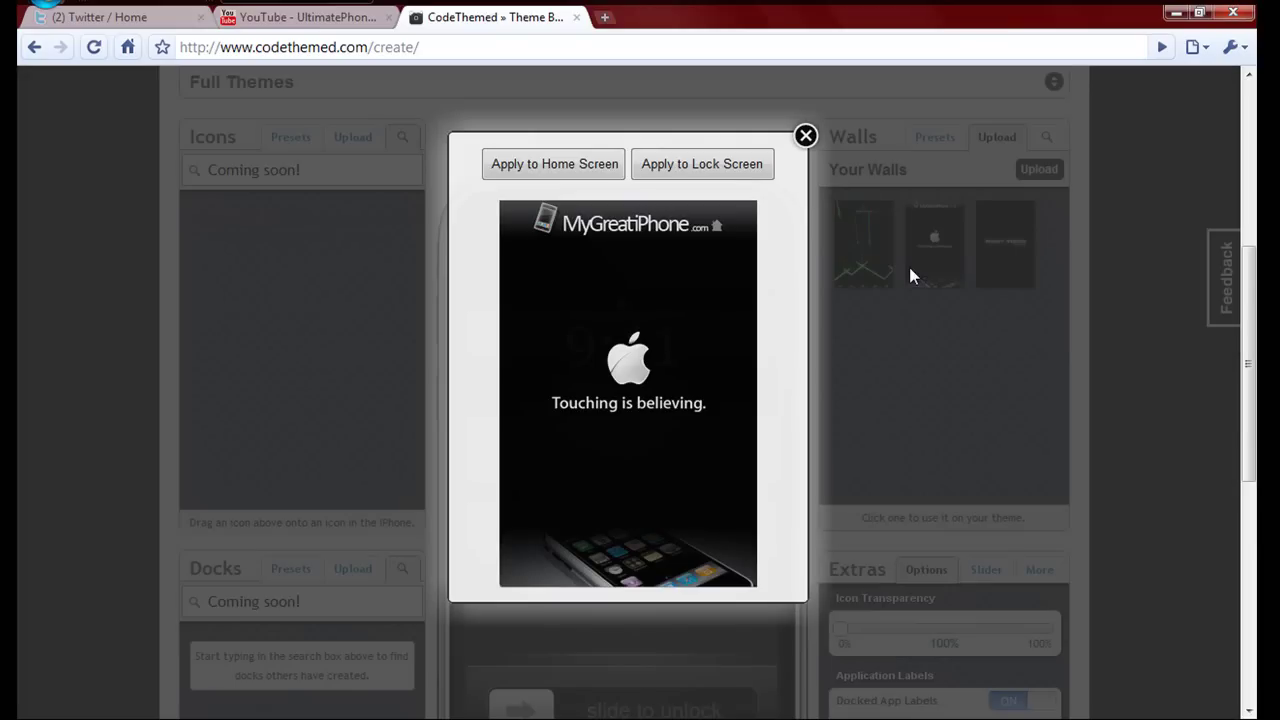
left_click(665, 170)
scroll(652, 376, "down", 2)
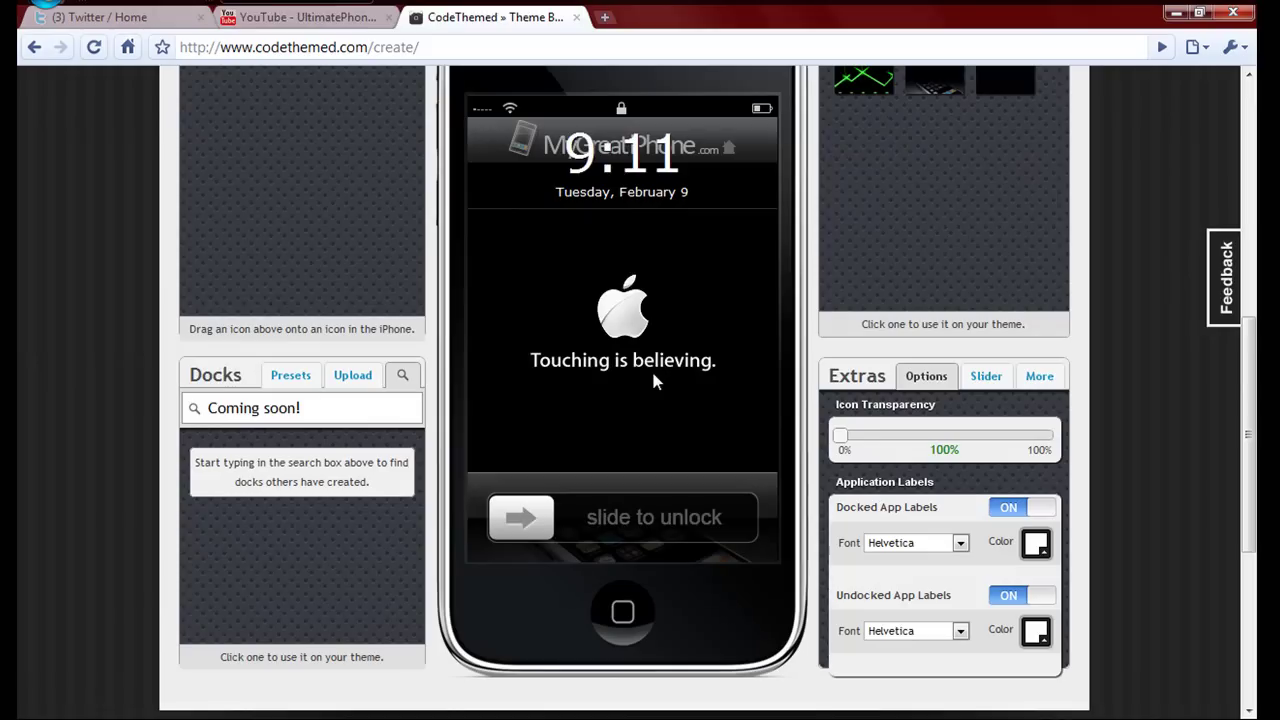
scroll(652, 376, "up", 2)
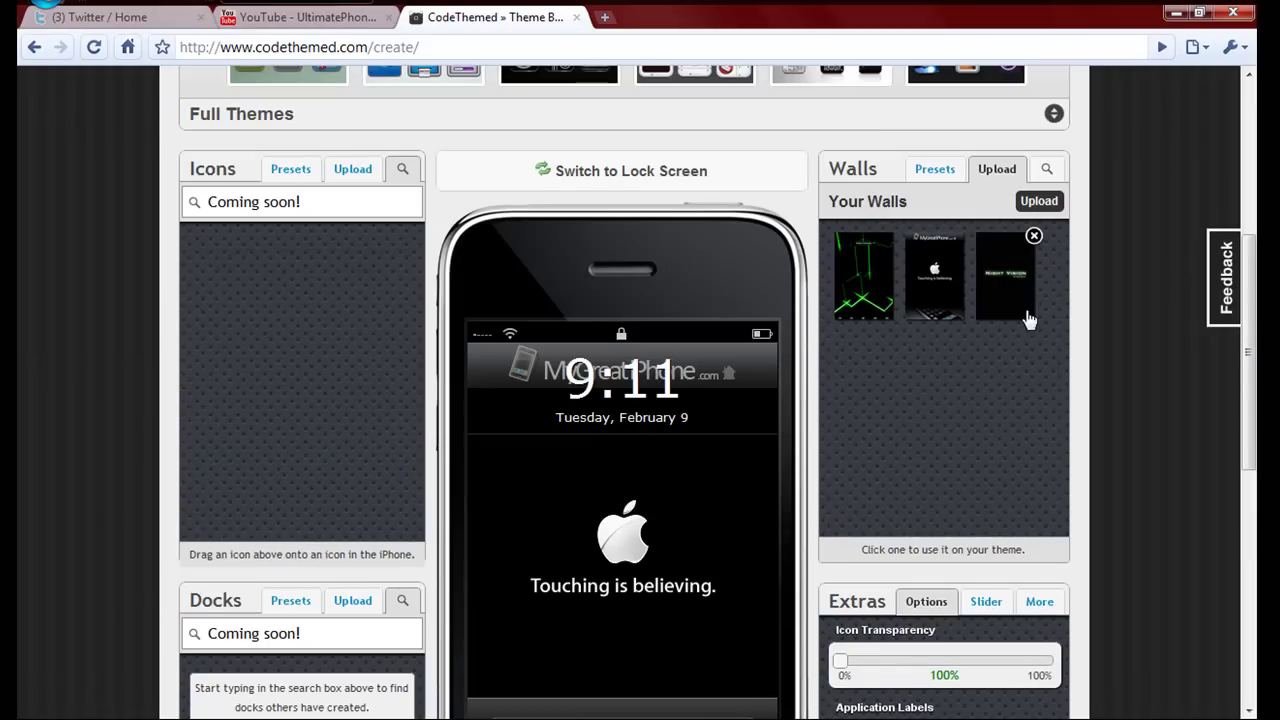
- Upload the Accensione iPhone2 image and apply it as the lock-screen wallpaper
left_click(1049, 209)
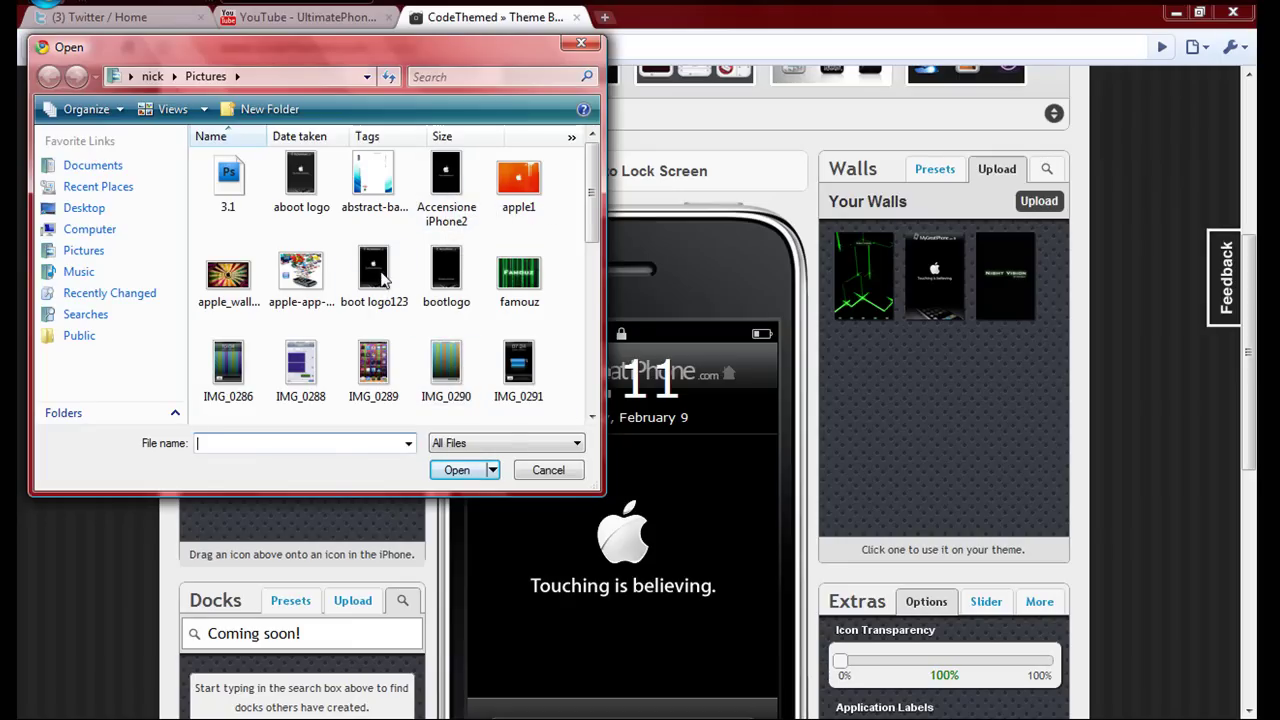
mouse_move(592, 226)
left_mouse_down()
mouse_move(588, 308)
mouse_move(575, 225)
left_mouse_up()
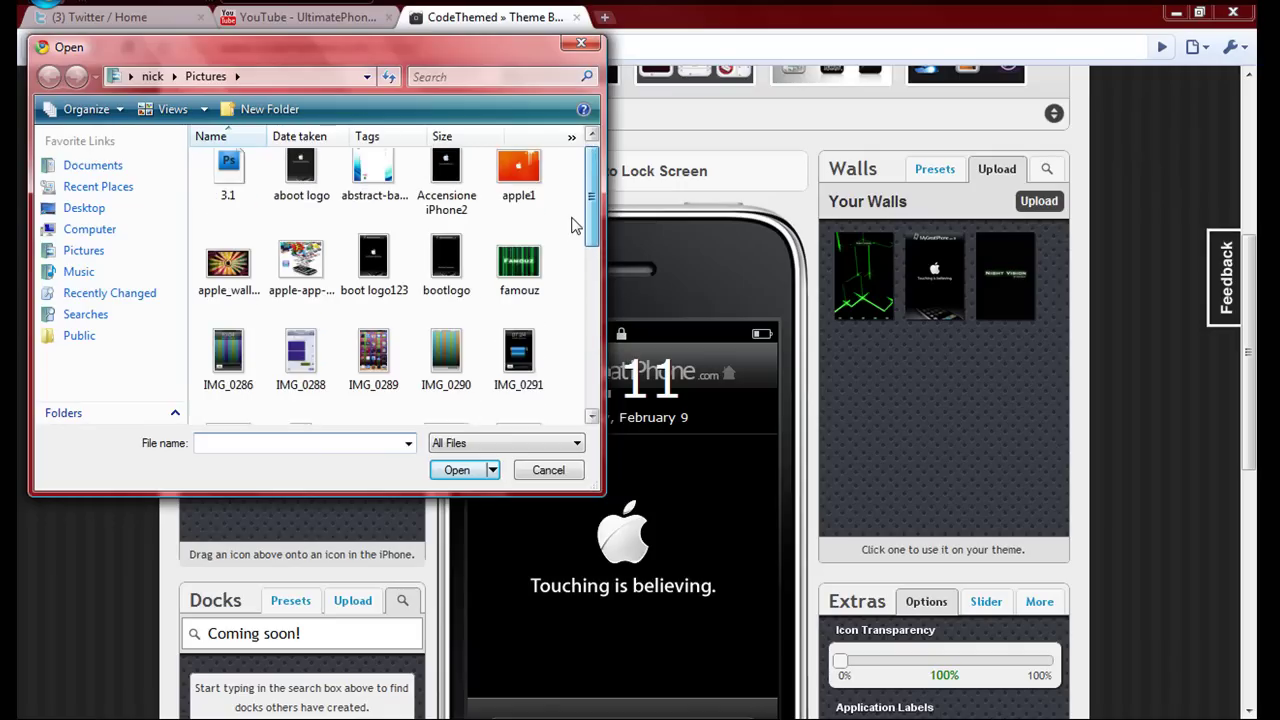
left_click(447, 183)
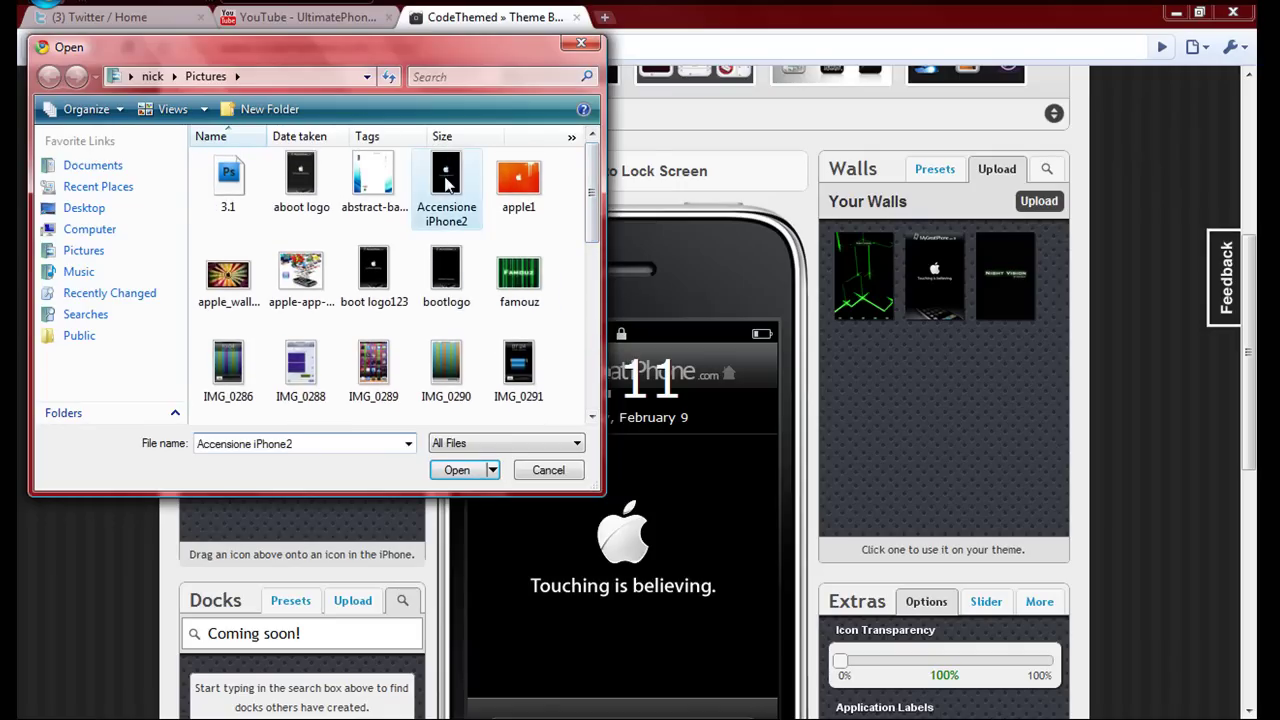
left_click(457, 469)
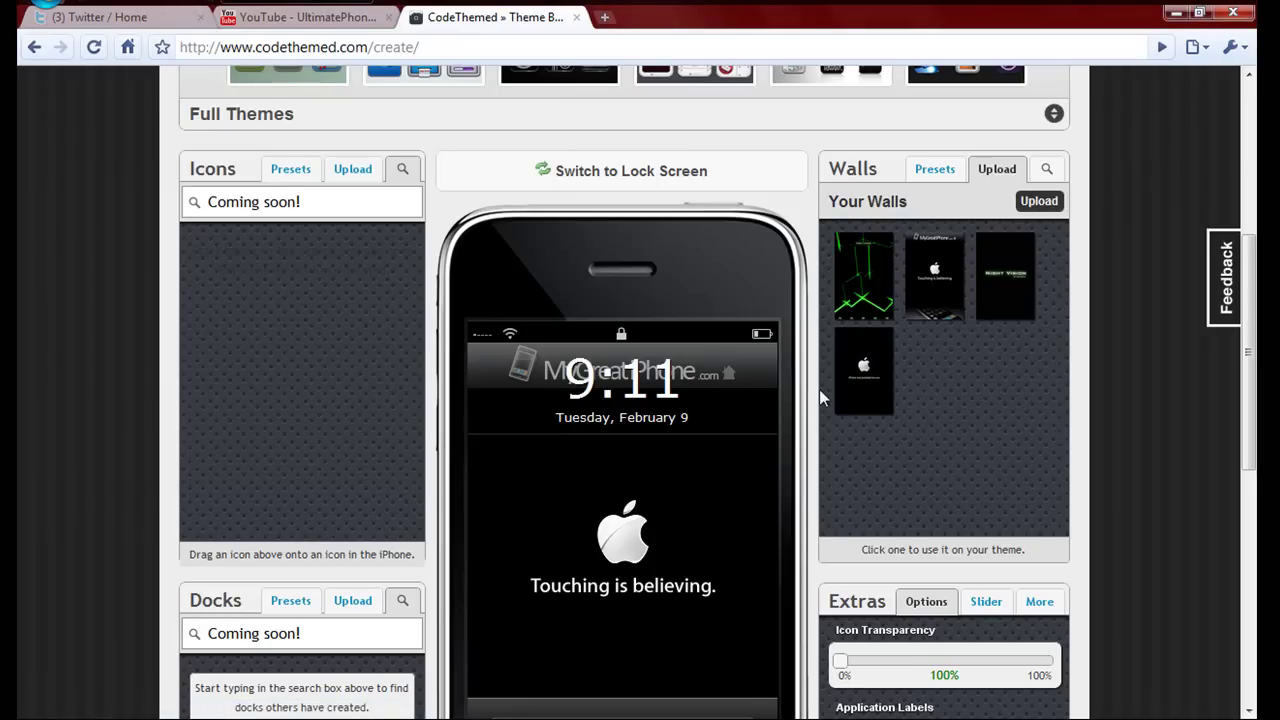
left_click(863, 393)
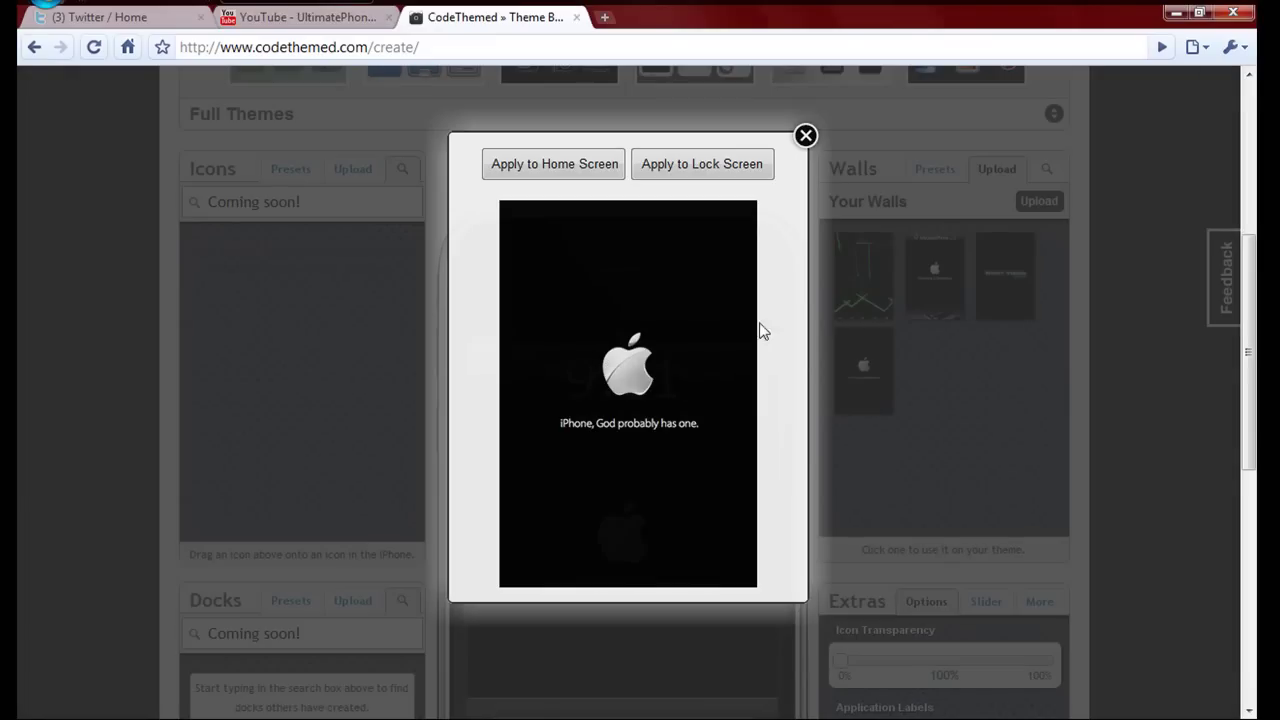
left_click(667, 172)
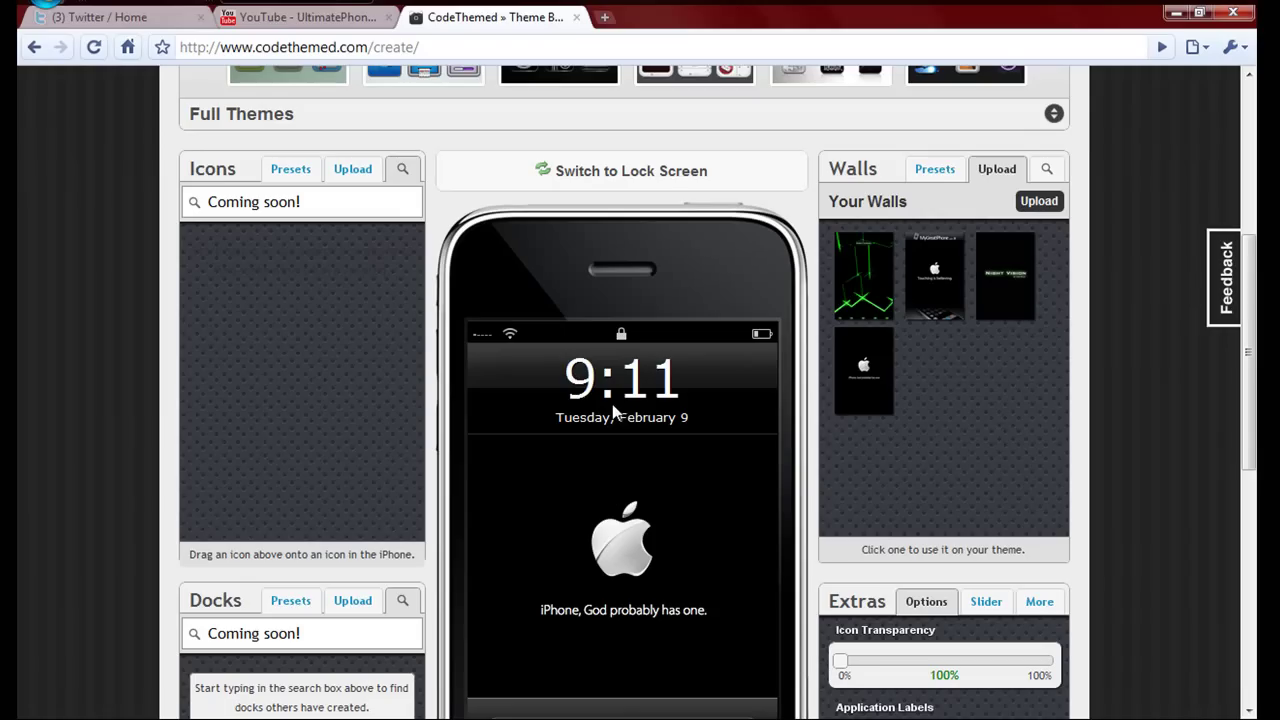
scroll(616, 418, "down", 2)
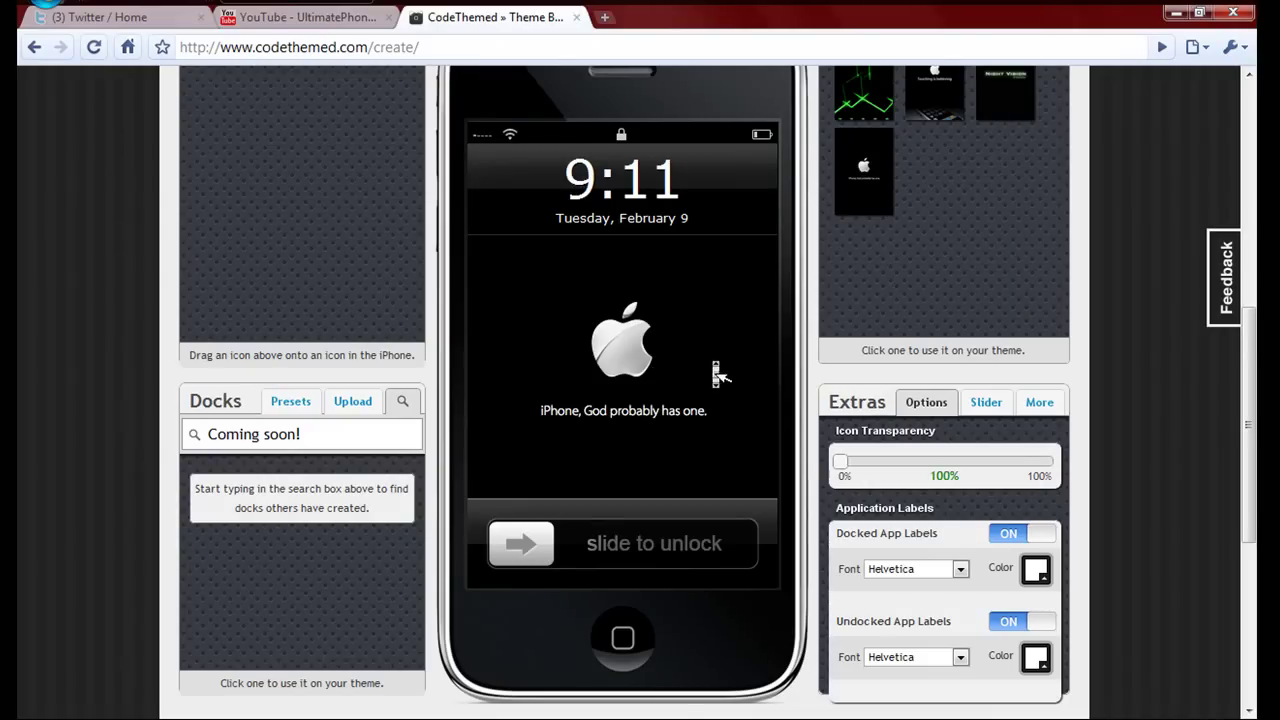
scroll(716, 368, "up", 2)
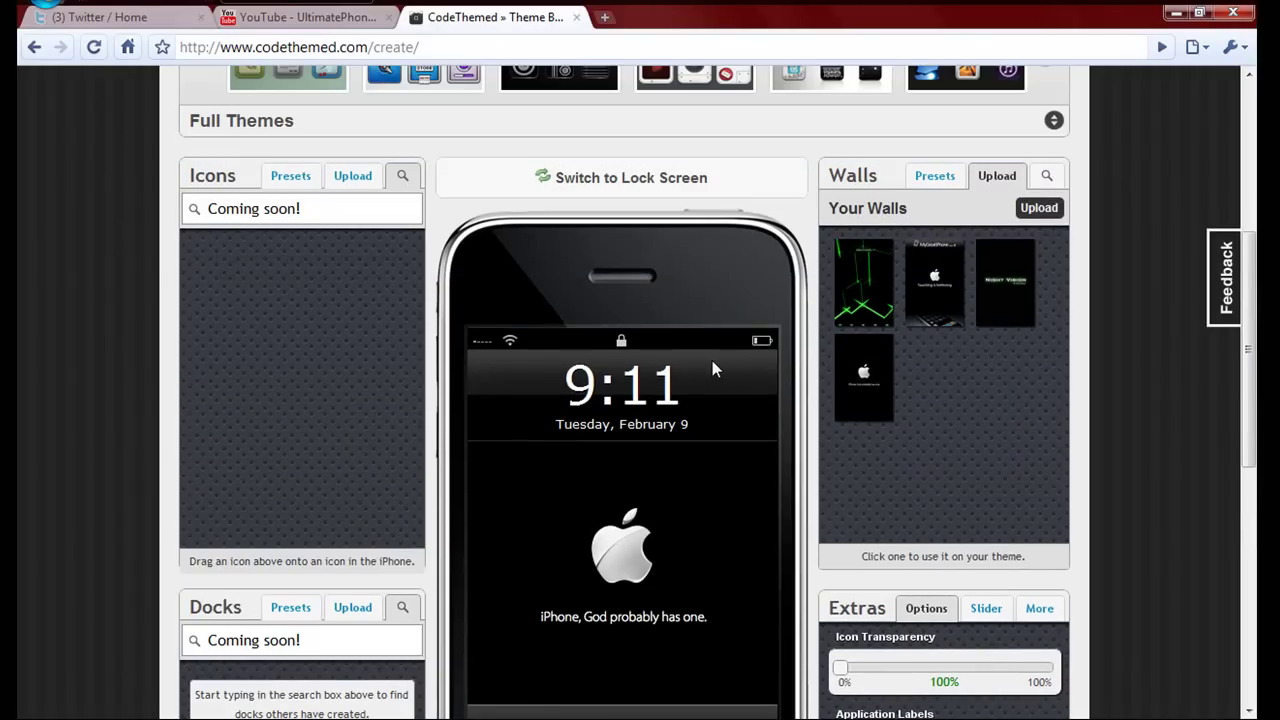
- Apply the Night Vision wallpaper to the home screen
left_click(1000, 292)
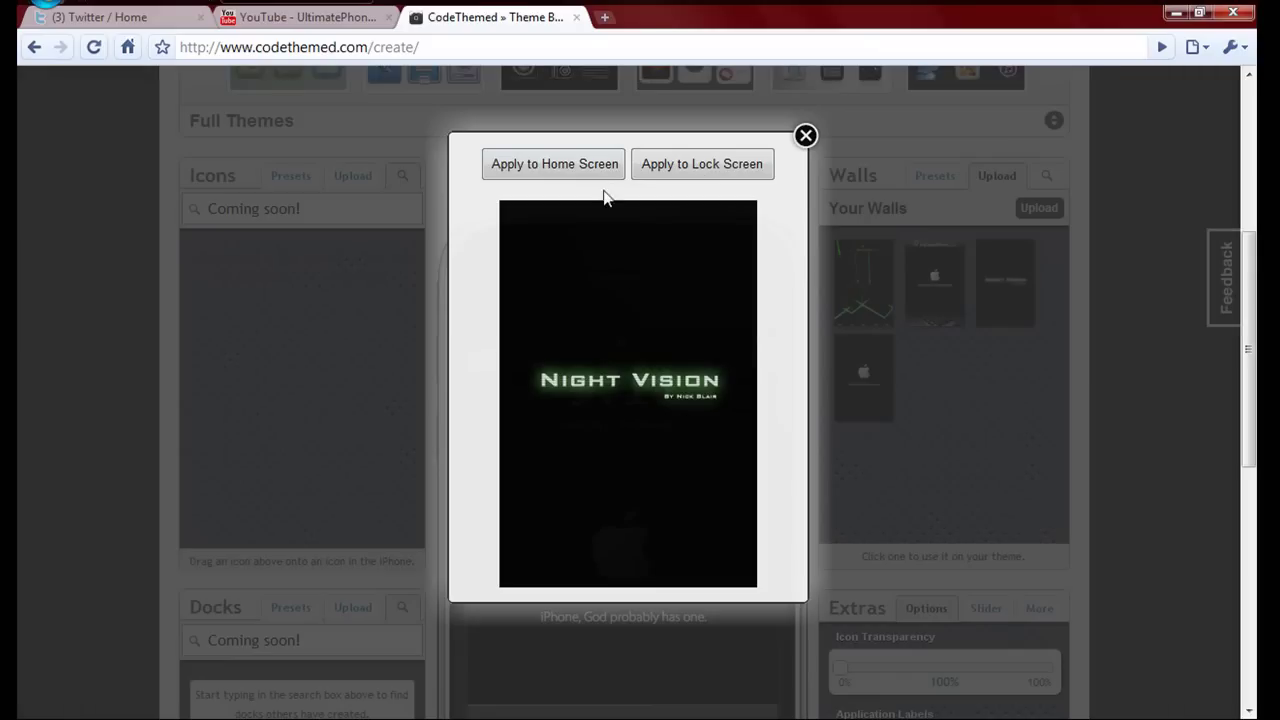
left_click(600, 170)
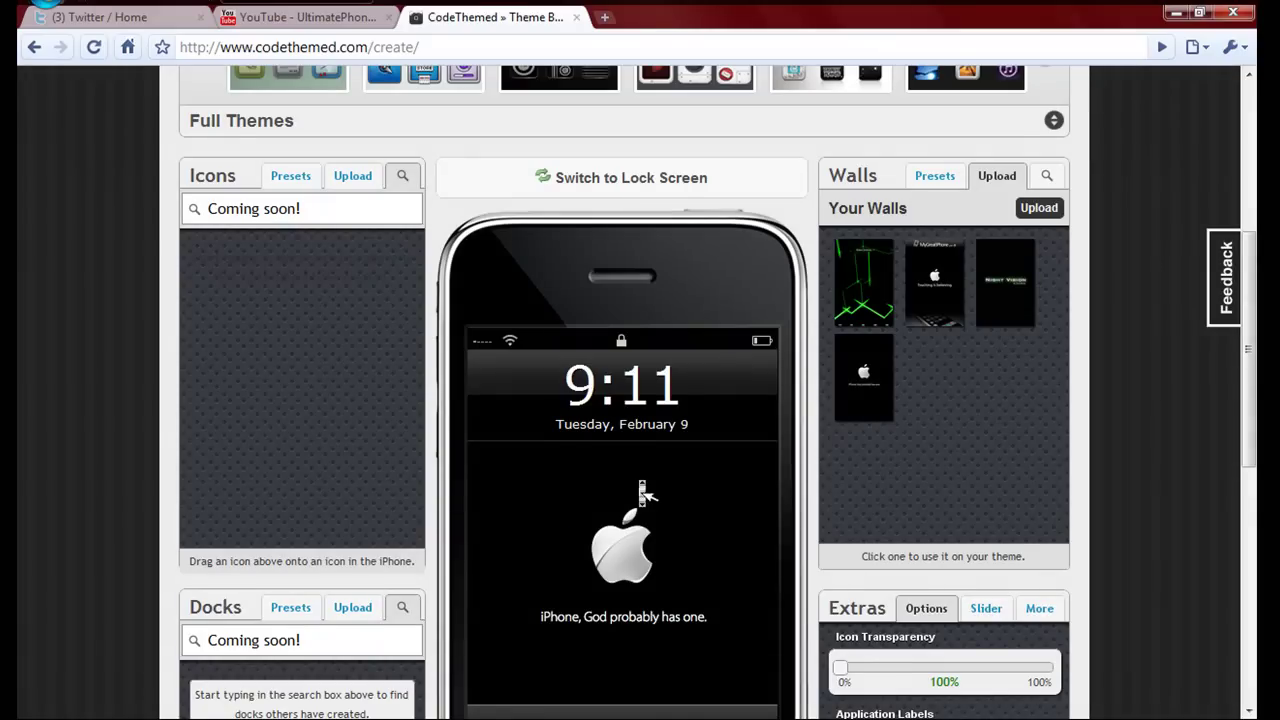
scroll(638, 479, "down", 1)
left_click_drag(515, 653, 760, 680)
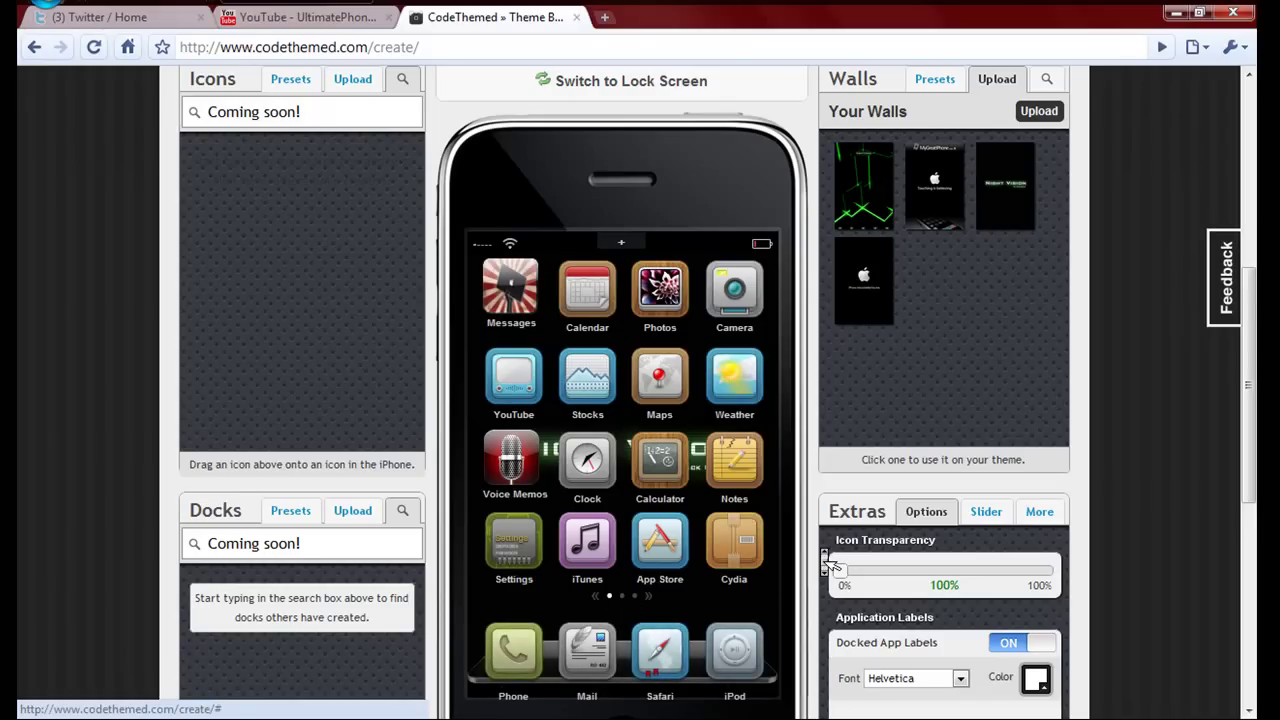
scroll(830, 565, "down", 2)
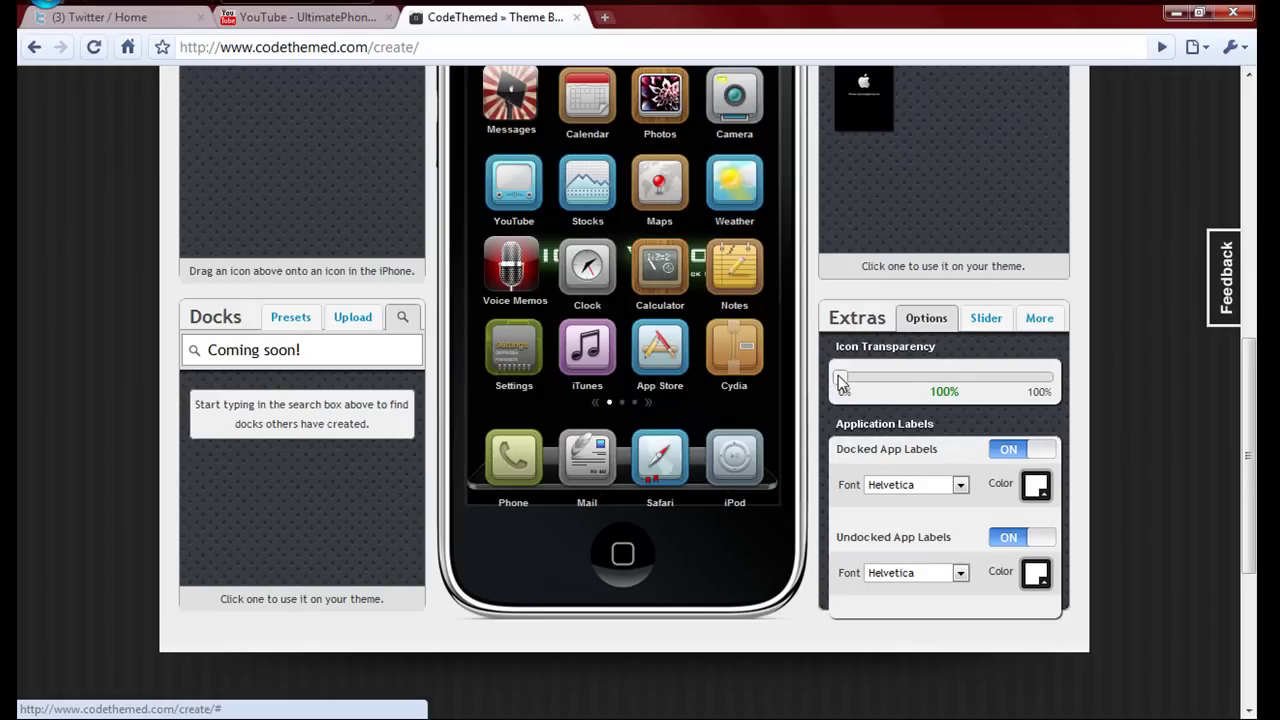
mouse_move(840, 380)
left_mouse_down()
mouse_move(1073, 391)
mouse_move(978, 373)
mouse_move(846, 390)
mouse_move(862, 390)
left_mouse_up()
scroll(859, 385, "up", 3)
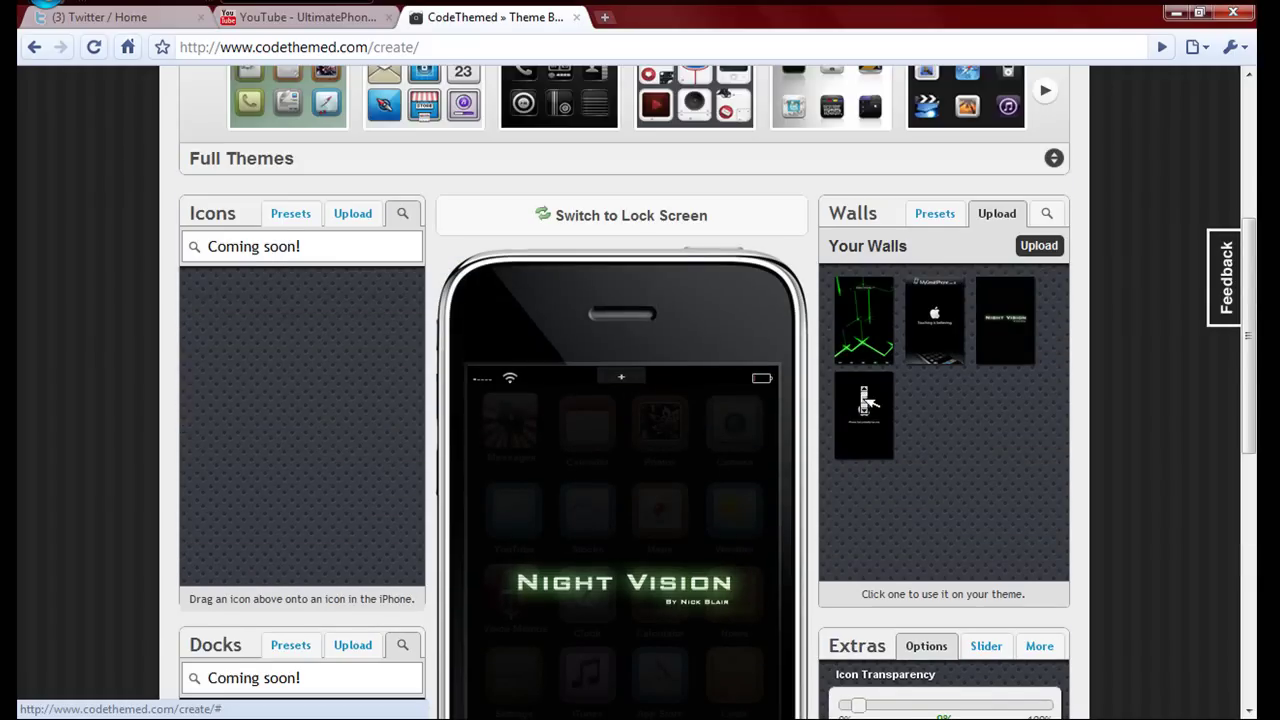
scroll(866, 400, "down", 1)
scroll(866, 400, "down", 1)
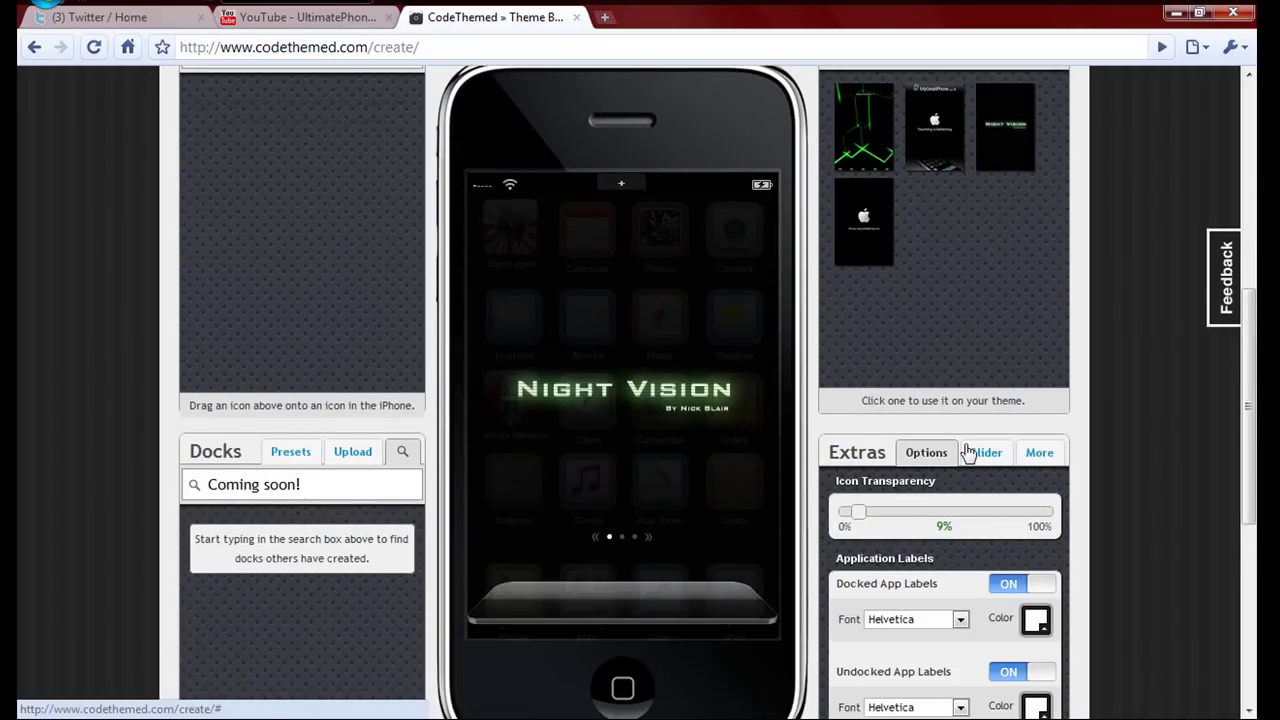
scroll(972, 454, "down", 2)
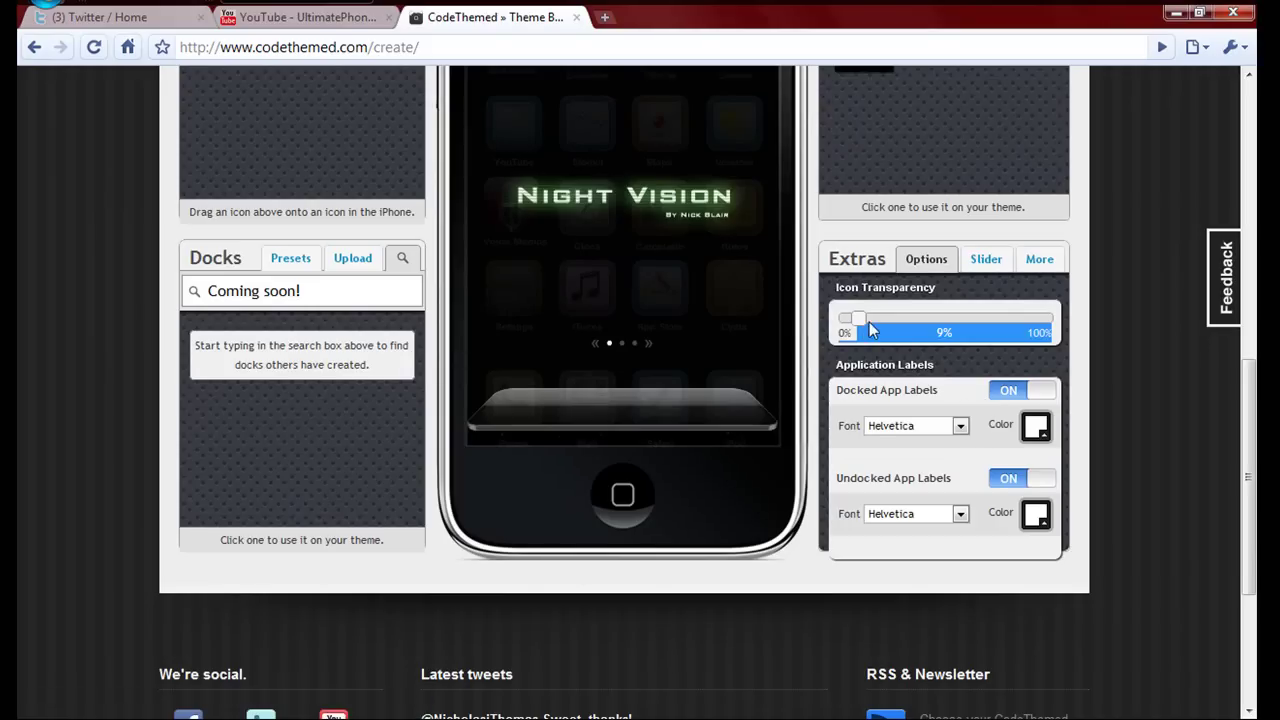
mouse_move(858, 318)
left_mouse_down()
mouse_move(1007, 318)
mouse_move(1040, 337)
left_mouse_up()
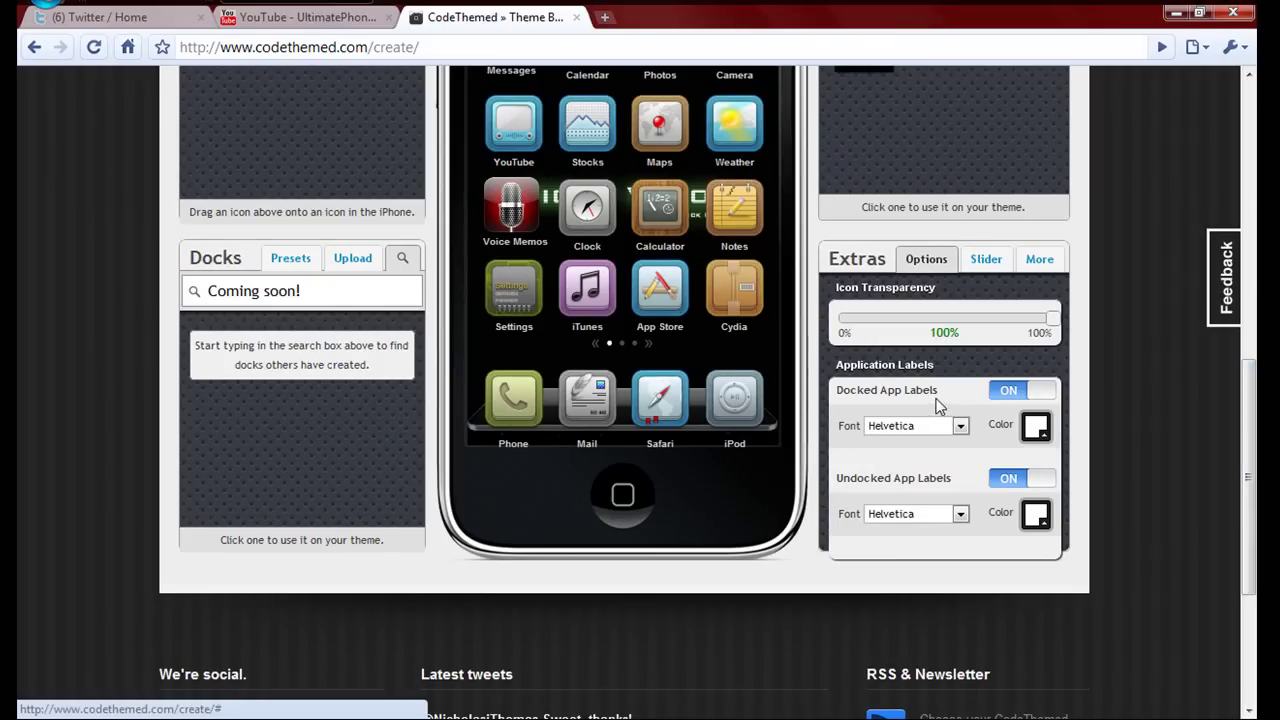
- Set docked app labels to purple Arial
left_click(1007, 398)
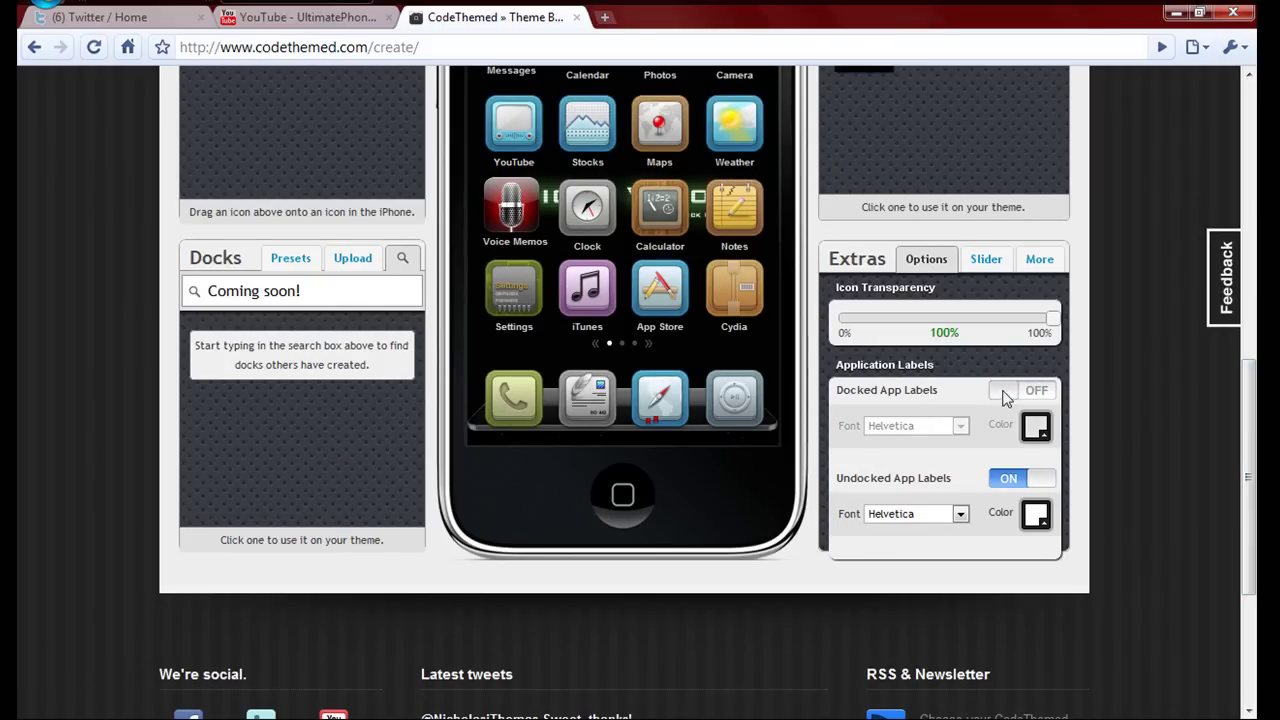
left_click(1007, 398)
left_click(960, 428)
left_click(941, 485)
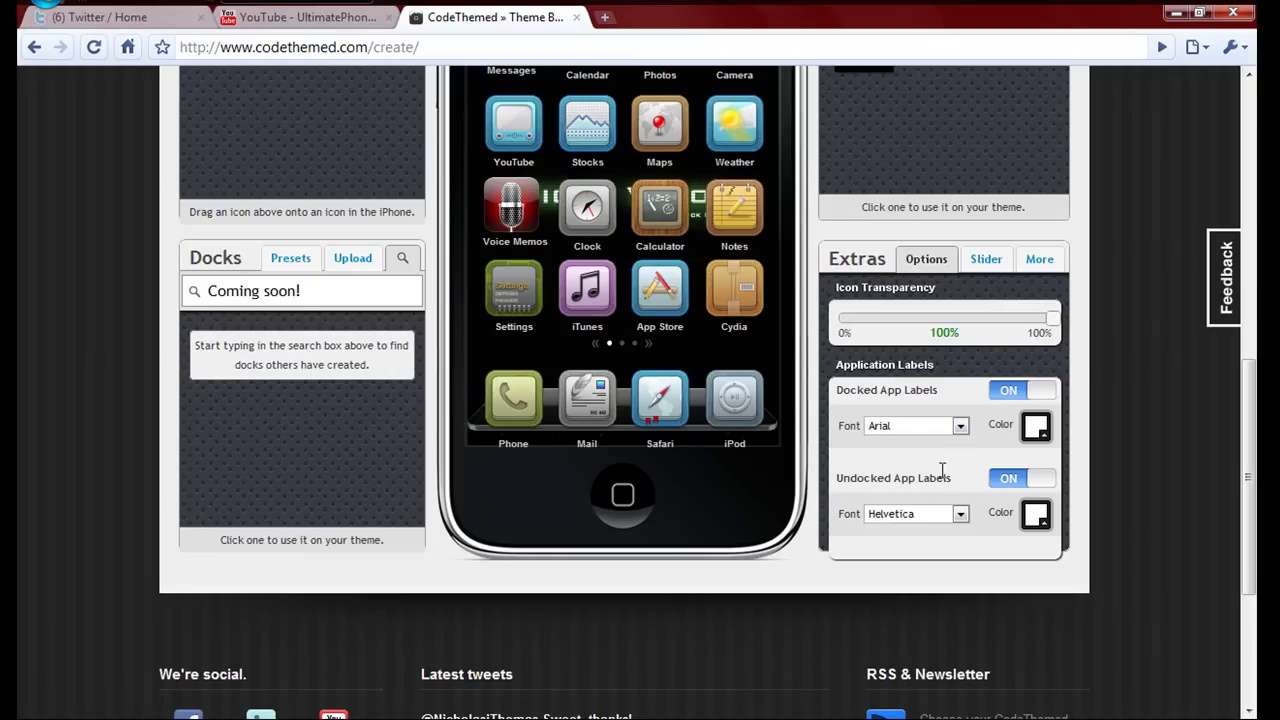
left_click(1036, 428)
left_click(795, 529)
left_click(1152, 475)
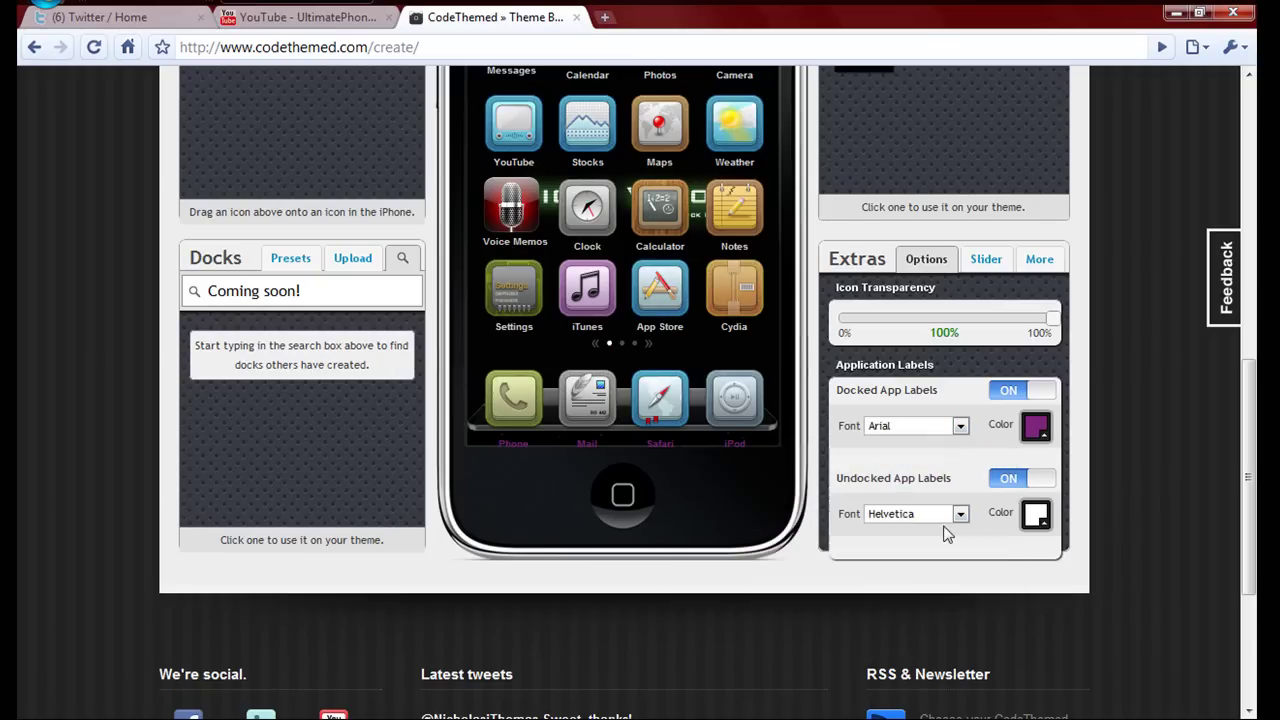
- Set undocked app labels to blue Arial
left_click(1033, 482)
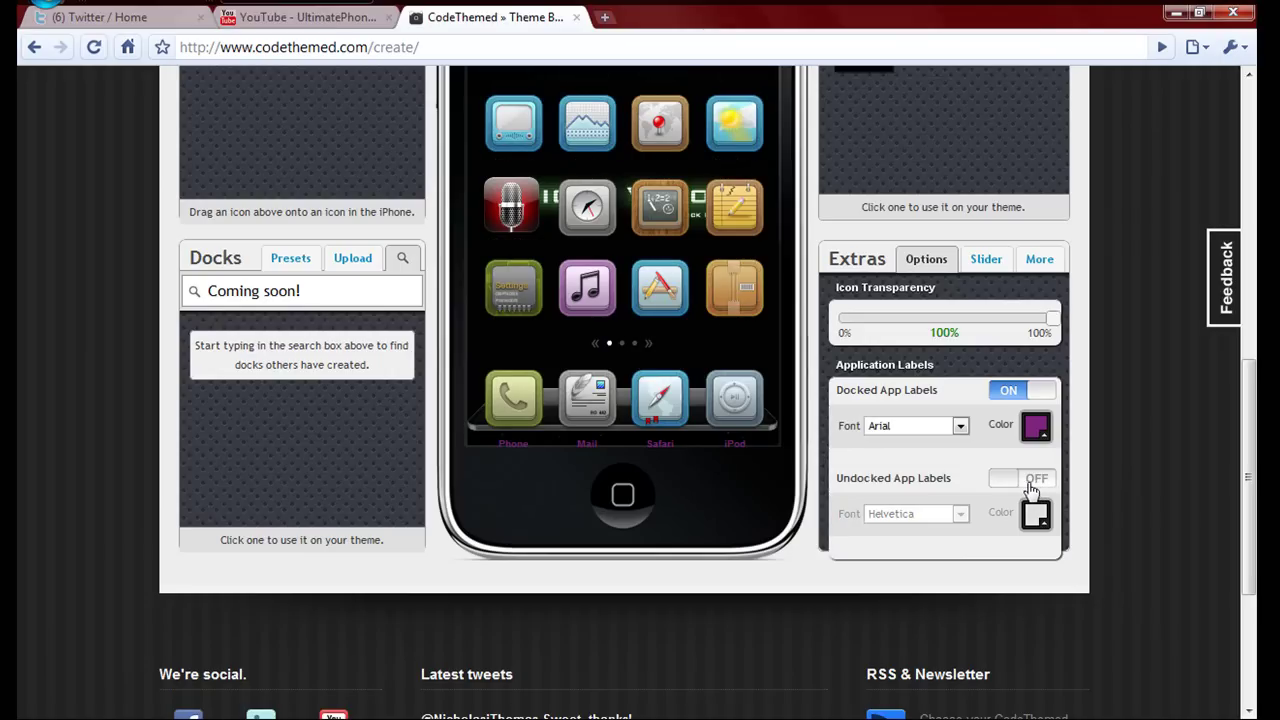
left_click(1033, 482)
left_click(960, 514)
left_click(875, 563)
left_click(1036, 513)
left_click(854, 603)
left_click(827, 583)
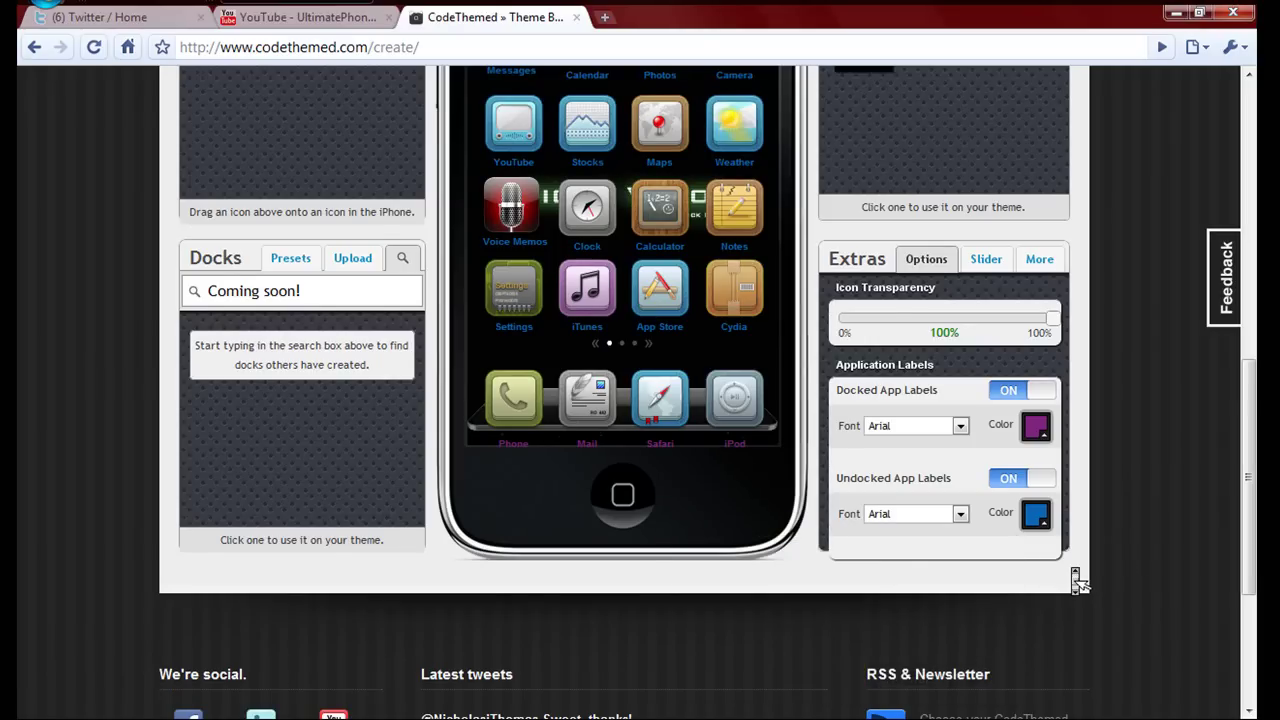
scroll(1072, 576, "up", 2)
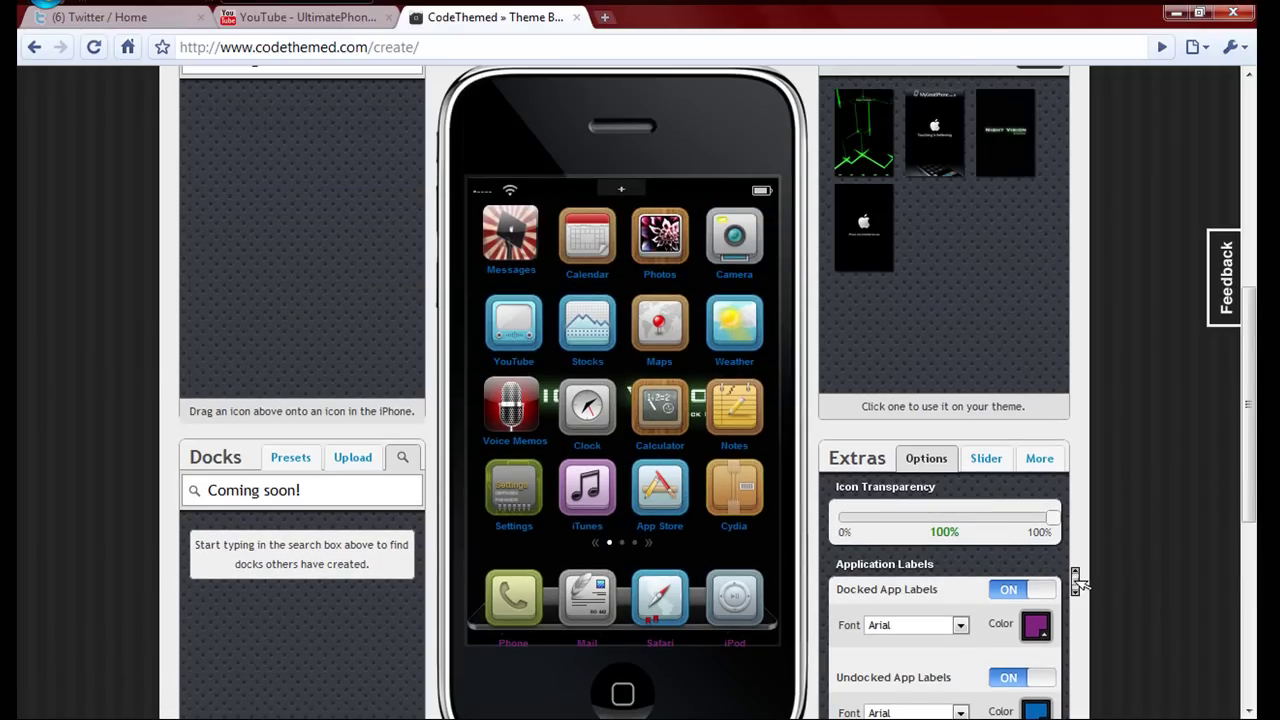
scroll(1074, 575, "up", 1)
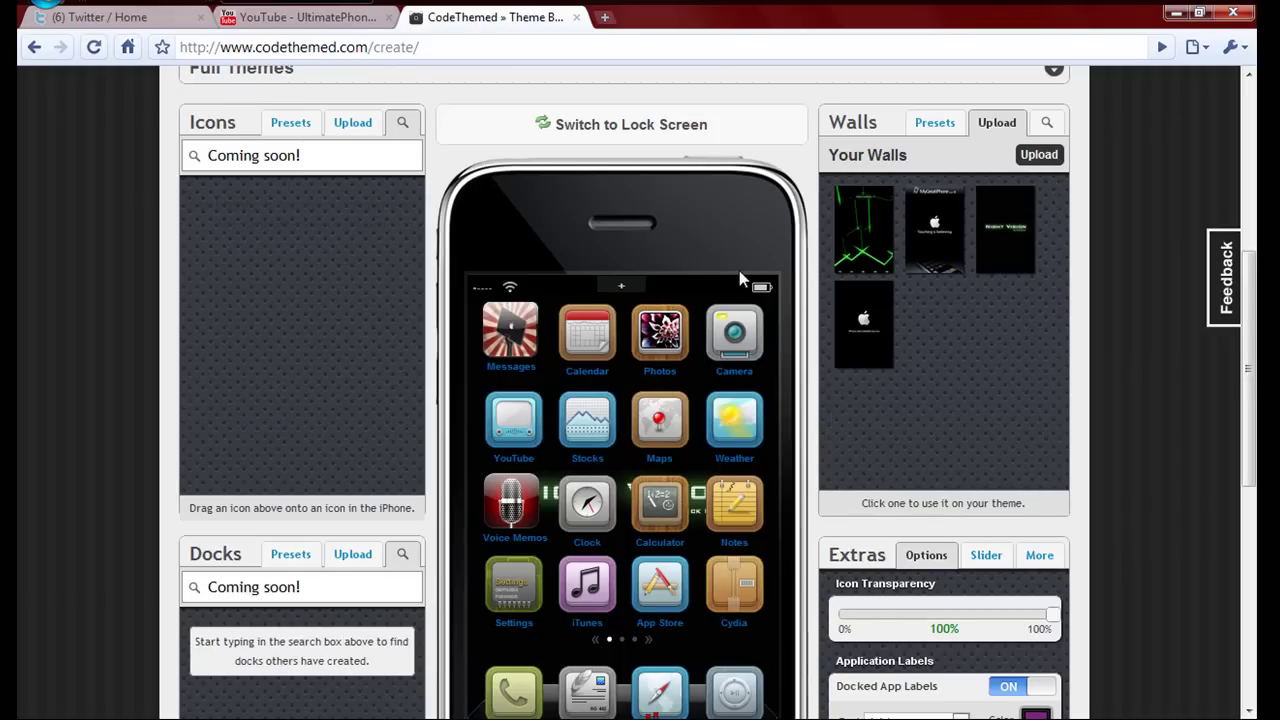
- Add a custom app named 'Doodle Jump' to the preview home screen
left_click(624, 291)
type("Doodle Jump")
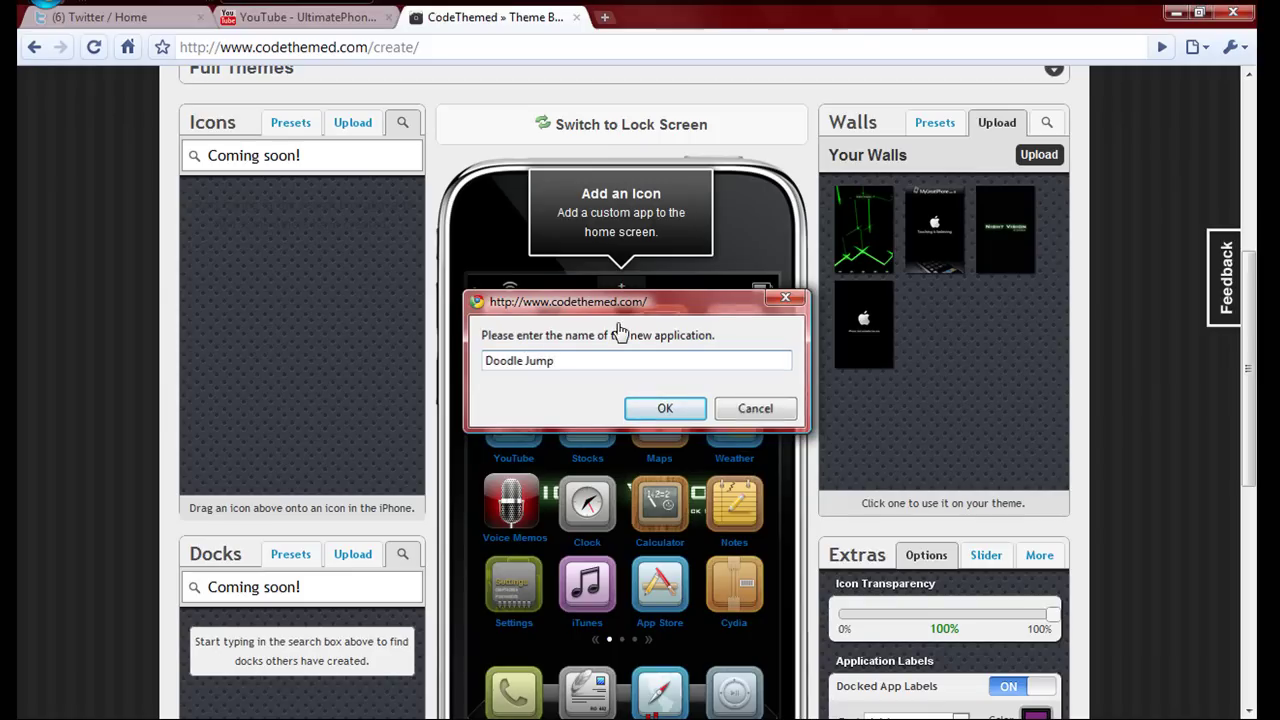
key("Return")
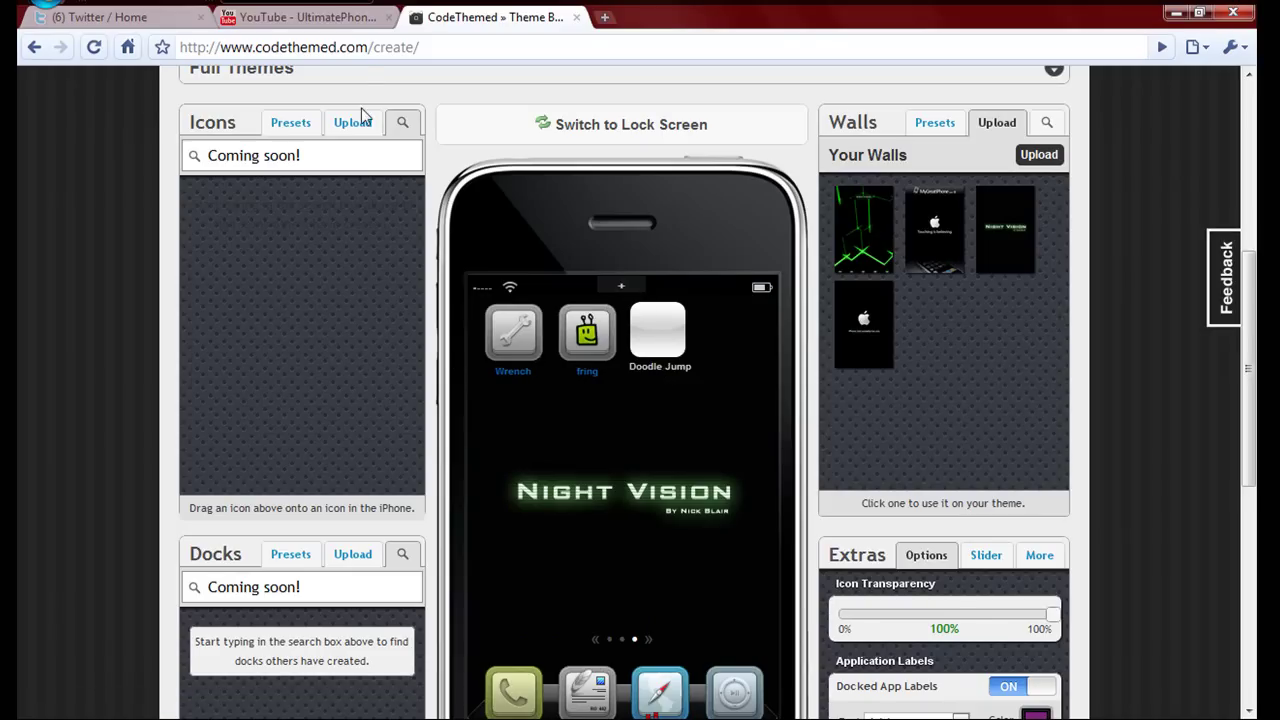
- Drag the uploaded sunburst icon from Your Icons onto the Doodle Jump app
left_click(341, 128)
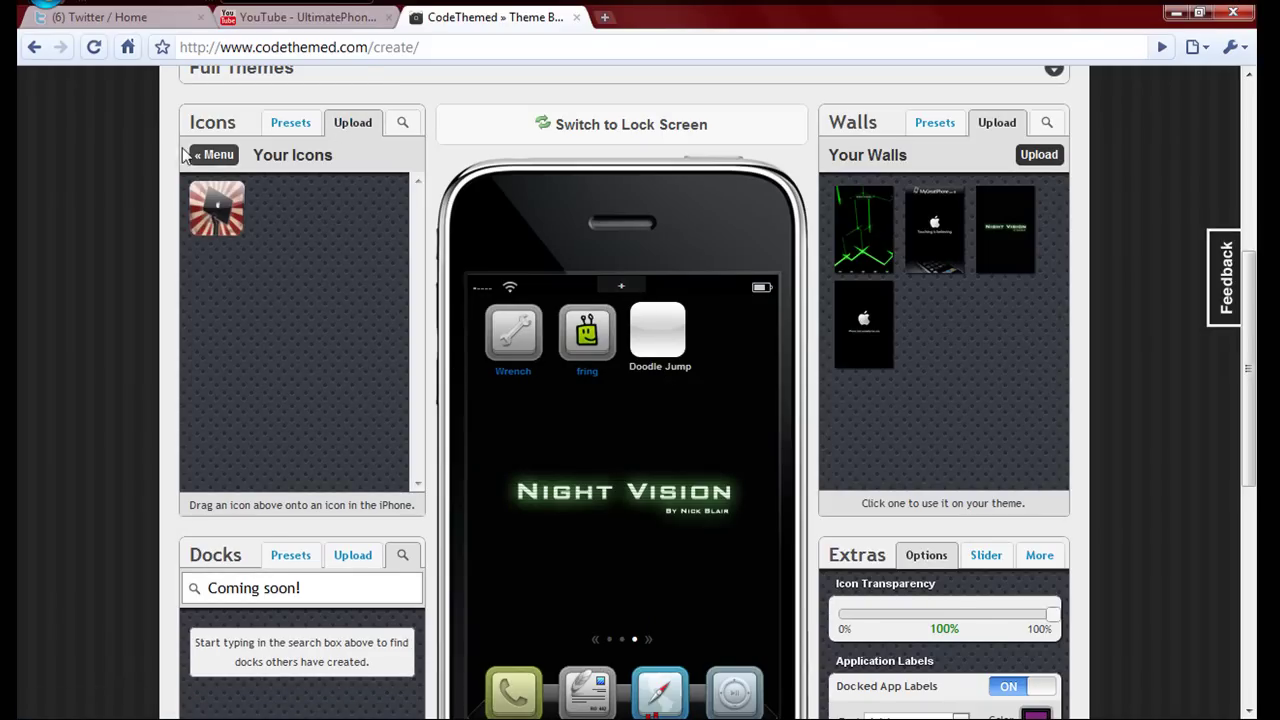
left_click(213, 155)
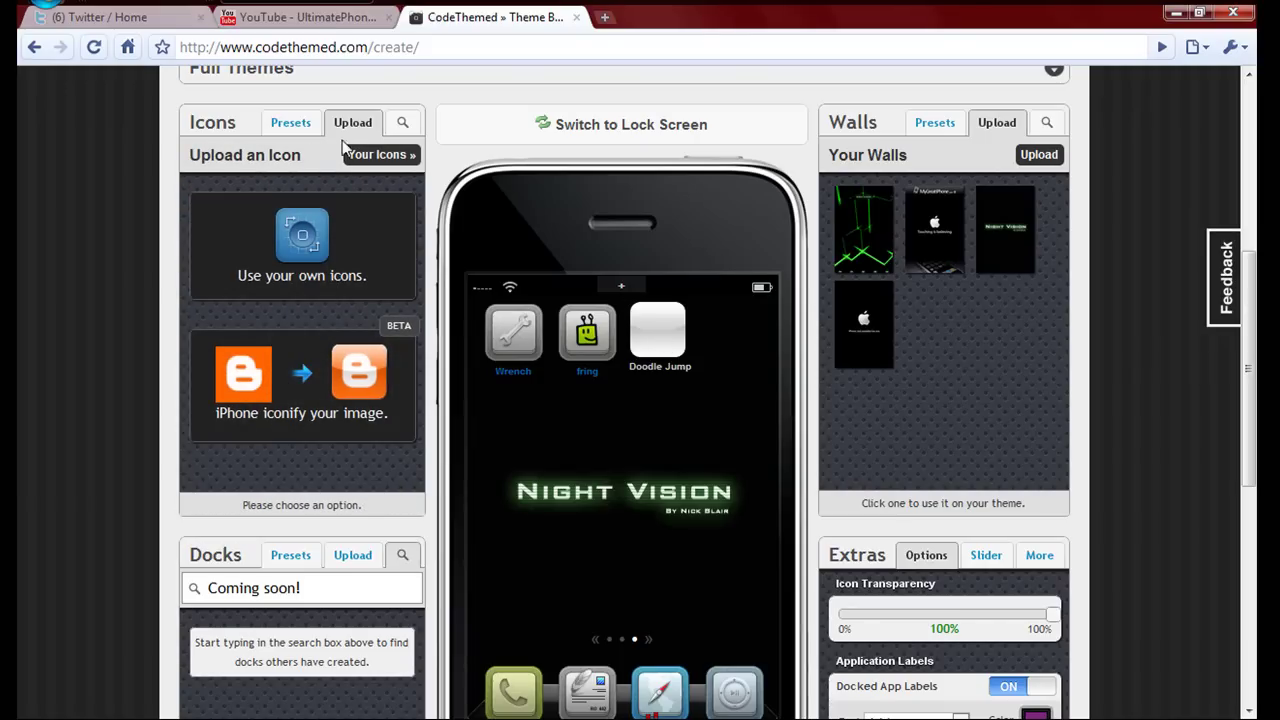
left_click(382, 154)
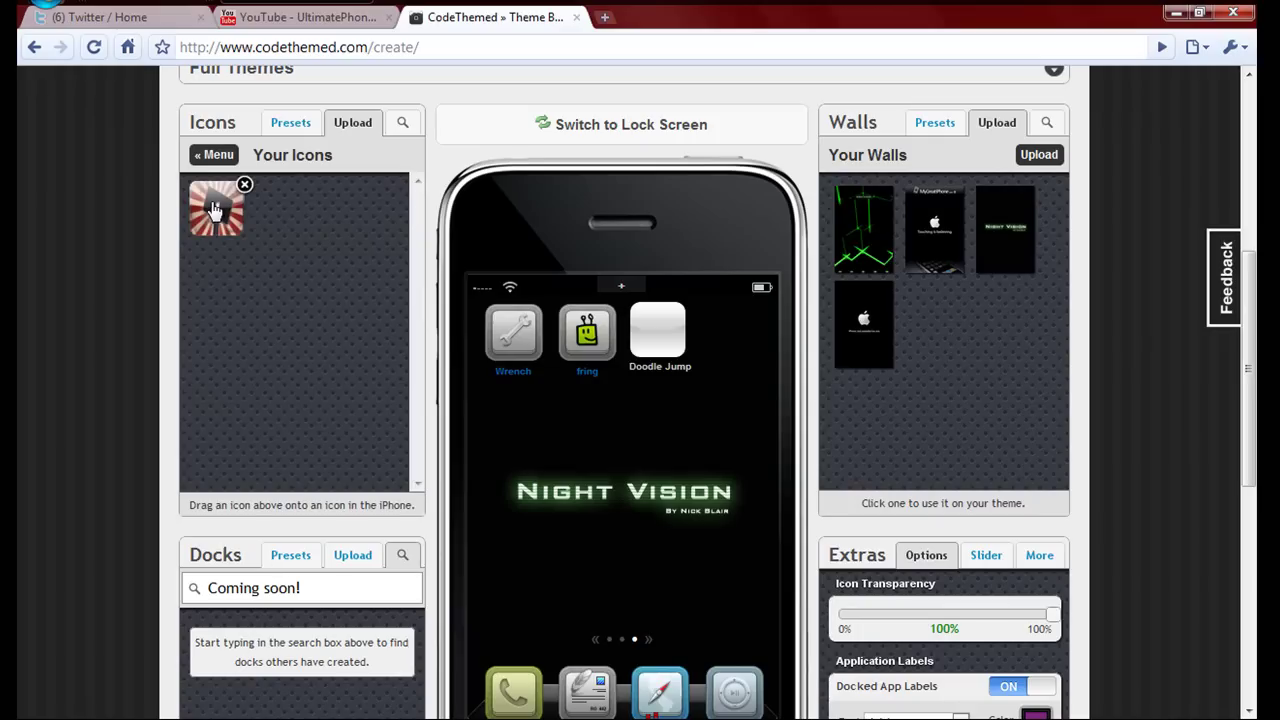
mouse_move(216, 208)
left_mouse_down()
mouse_move(659, 285)
mouse_move(658, 325)
left_mouse_up()
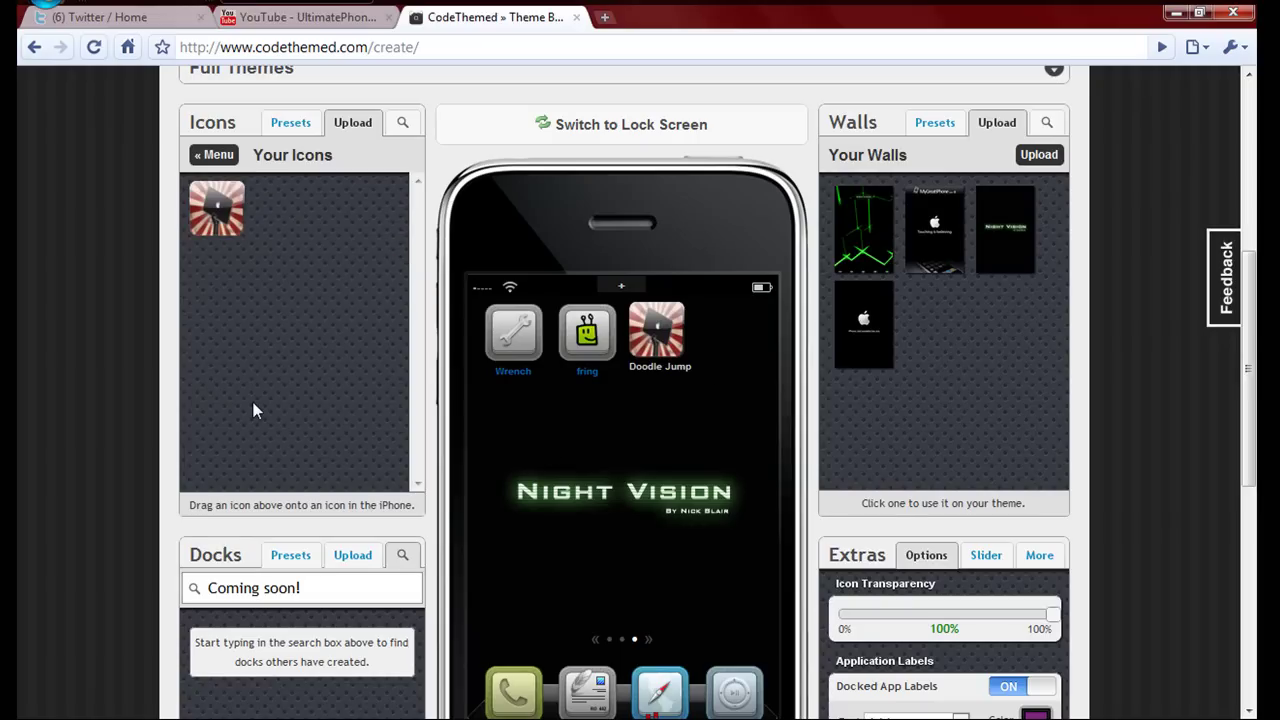
scroll(257, 416, "down", 1)
scroll(251, 409, "down", 1)
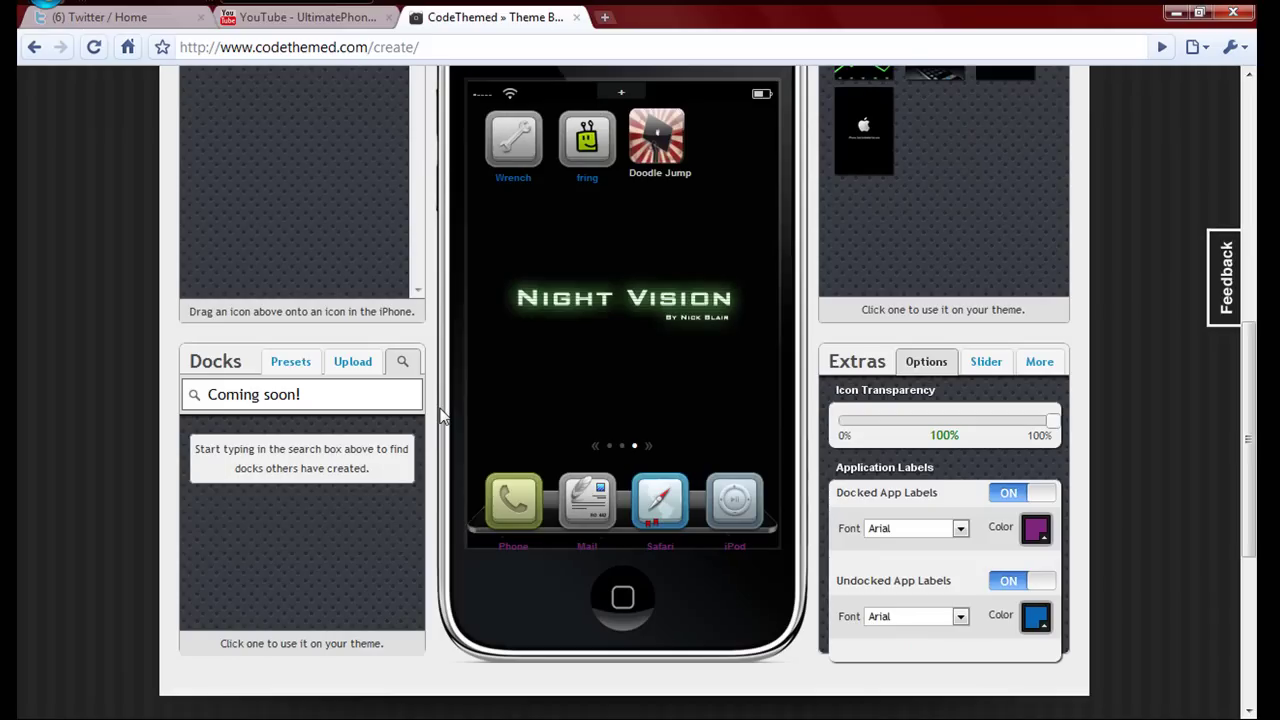
left_click(621, 447)
left_click(610, 447)
left_click(620, 450)
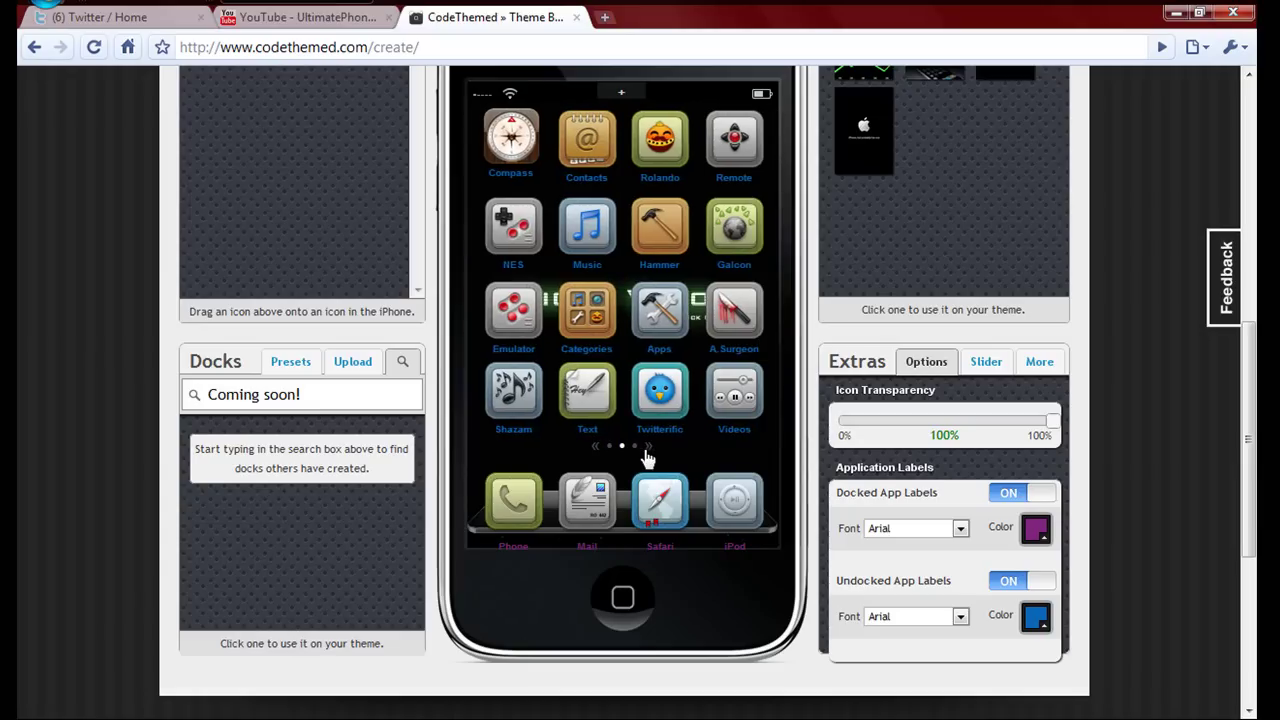
left_click(597, 451)
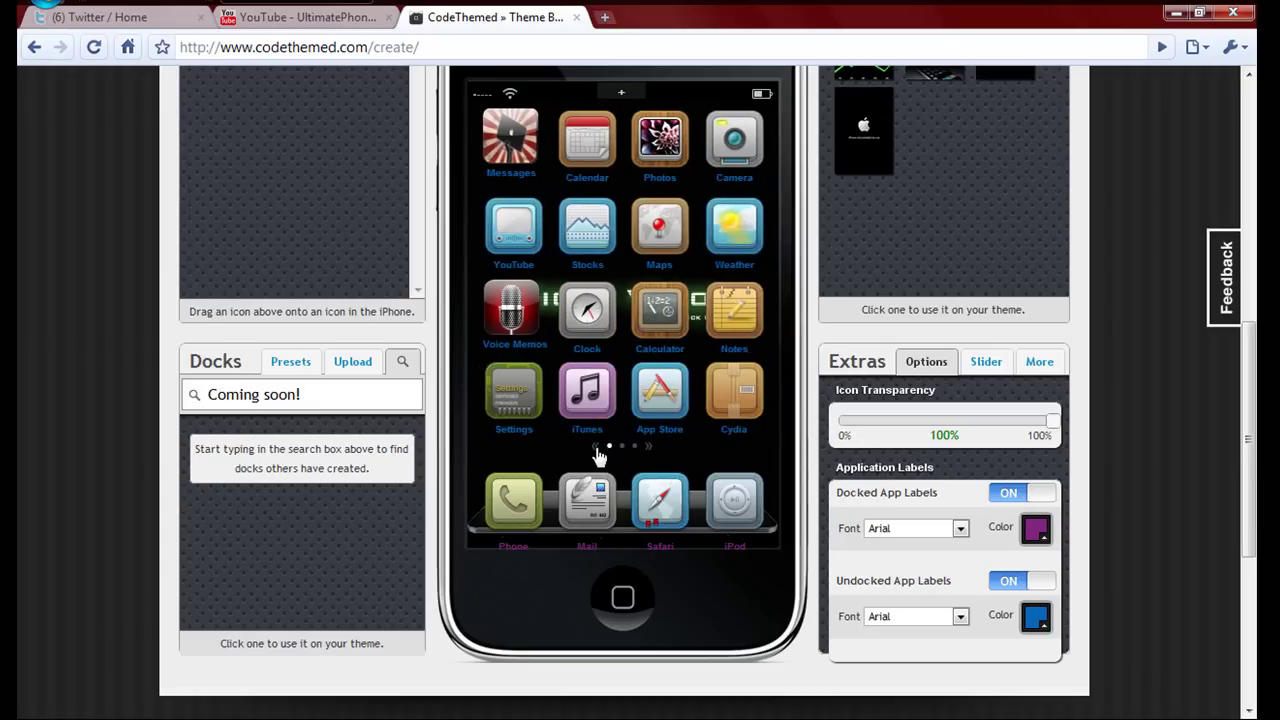
left_click(649, 449)
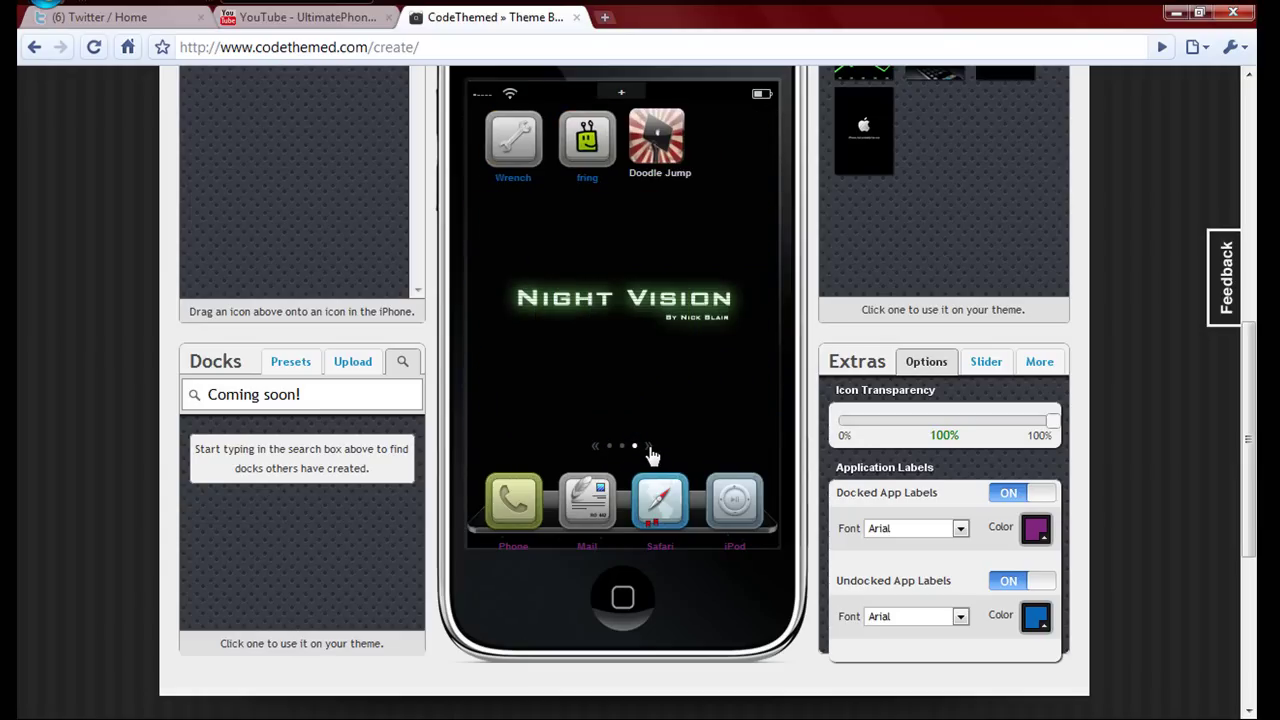
scroll(658, 434, "down", 1)
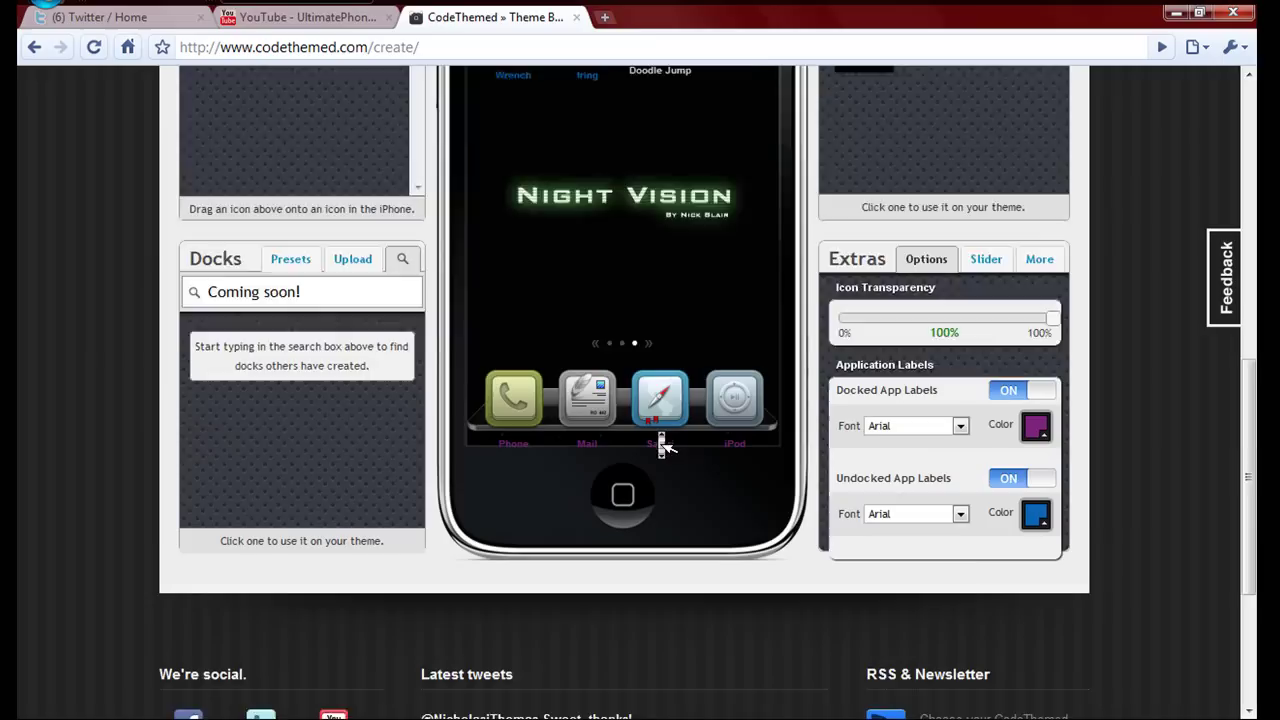
scroll(658, 434, "down", 3)
scroll(660, 440, "up", 1)
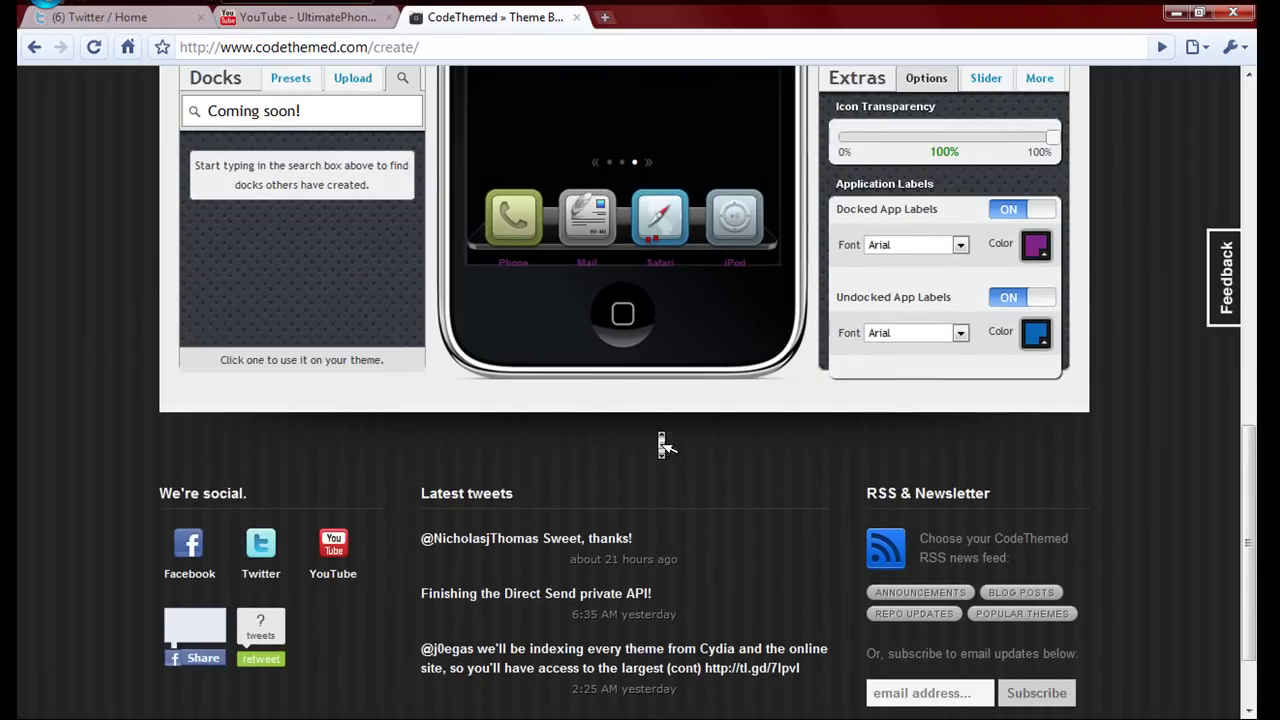
scroll(660, 440, "up", 5)
scroll(658, 438, "up", 4)
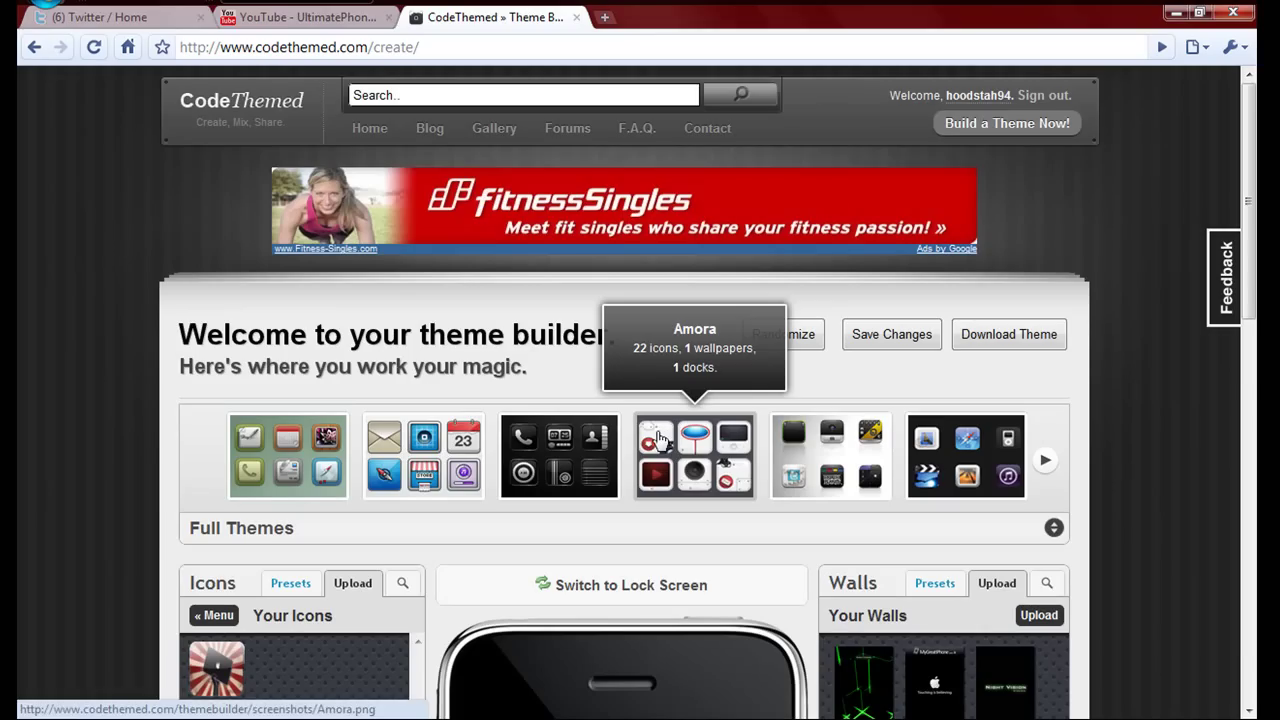
scroll(660, 442, "down", 1)
scroll(664, 445, "down", 5)
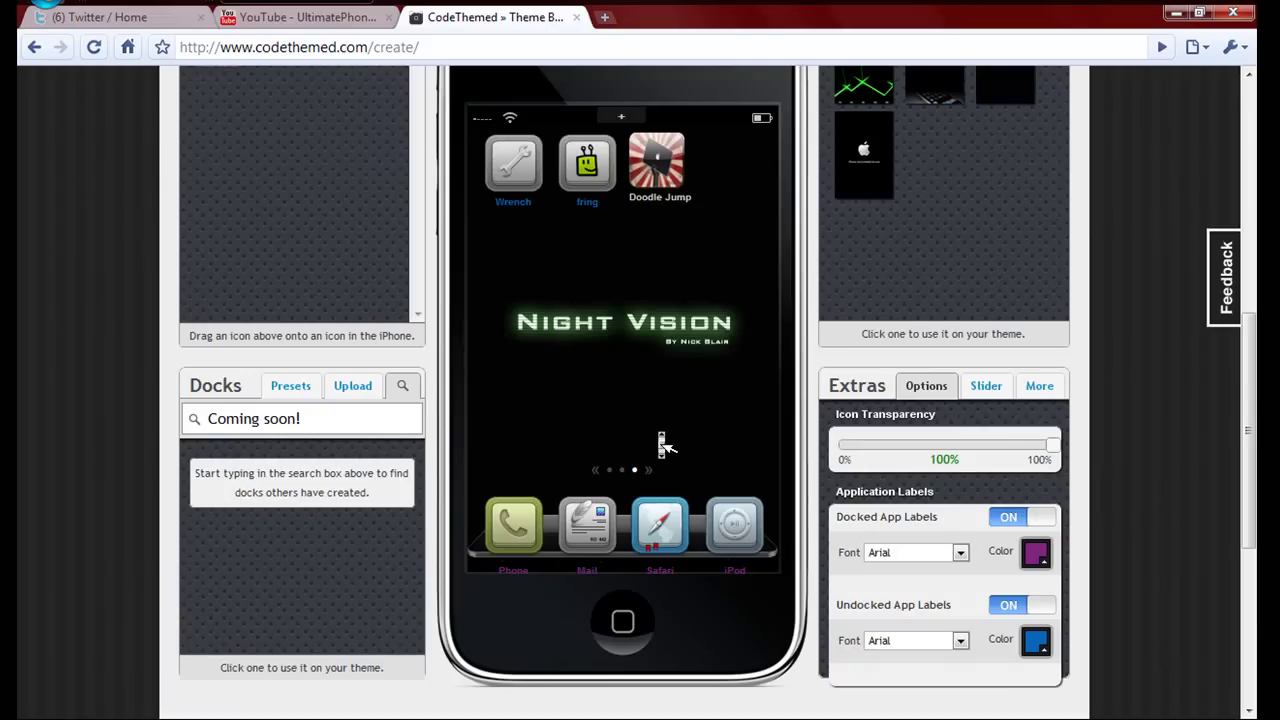
scroll(665, 445, "up", 1)
scroll(665, 445, "down", 1)
- On the YouTube channel, rewind the CodeThemed teaser video to 0:00
left_click(336, 17)
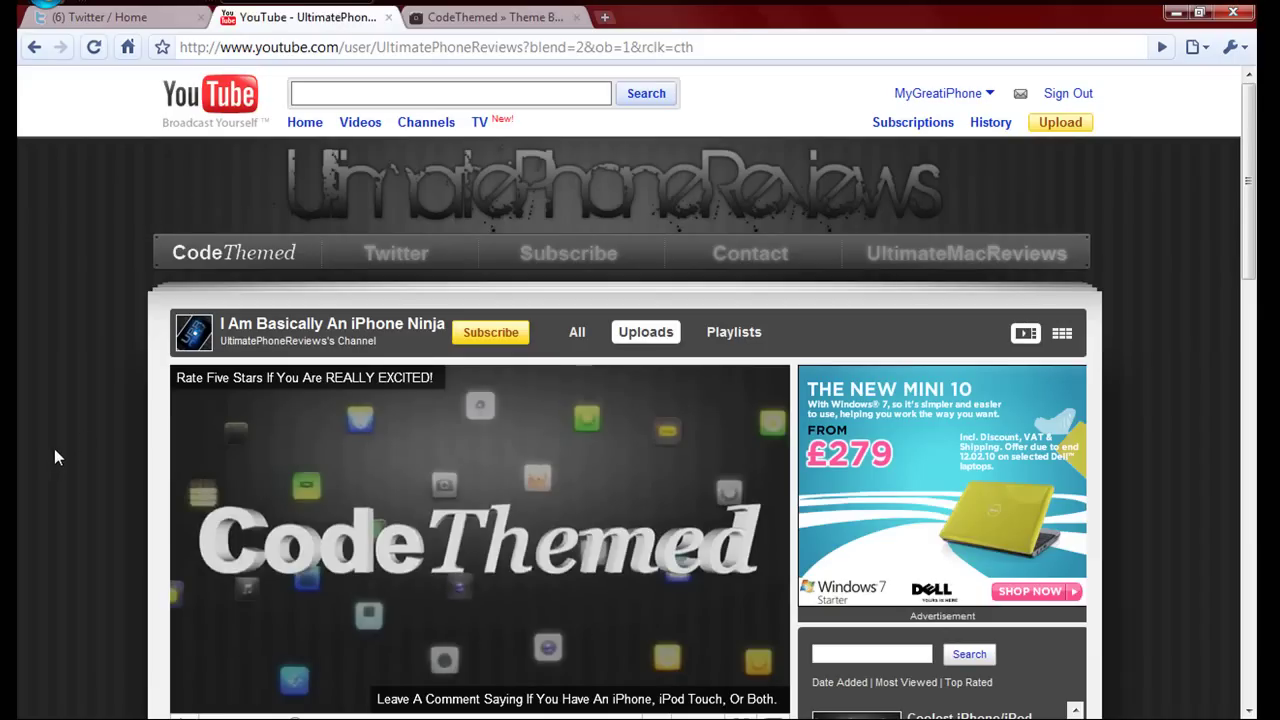
scroll(95, 450, "down", 1)
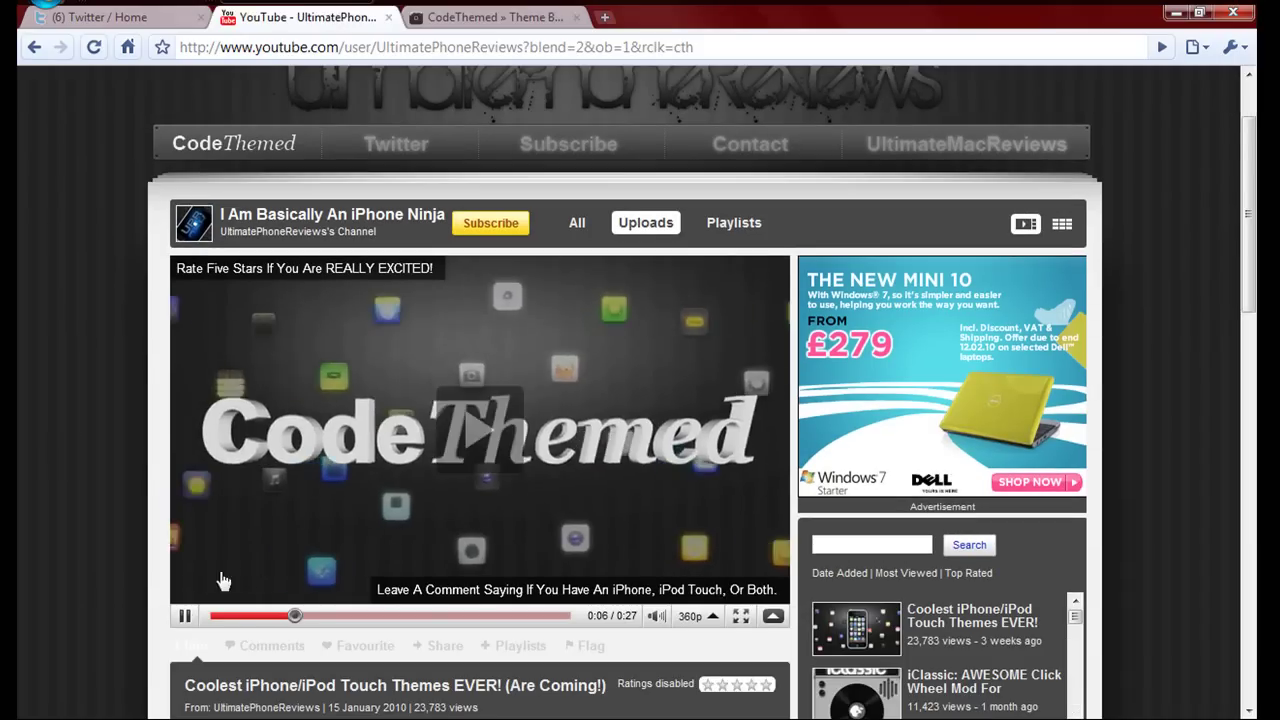
left_click_drag(299, 615, 212, 615)
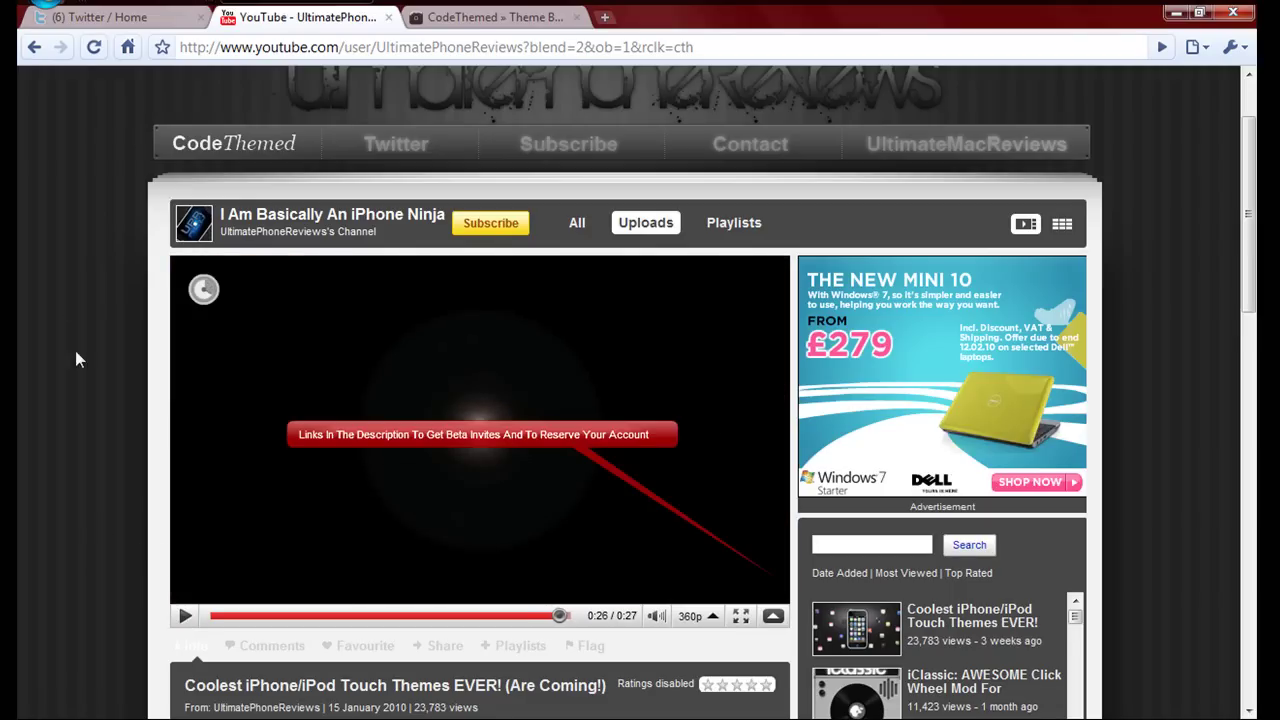
- Go back to the CodeThemed tab and scroll to the top of the theme builder
left_click(455, 22)
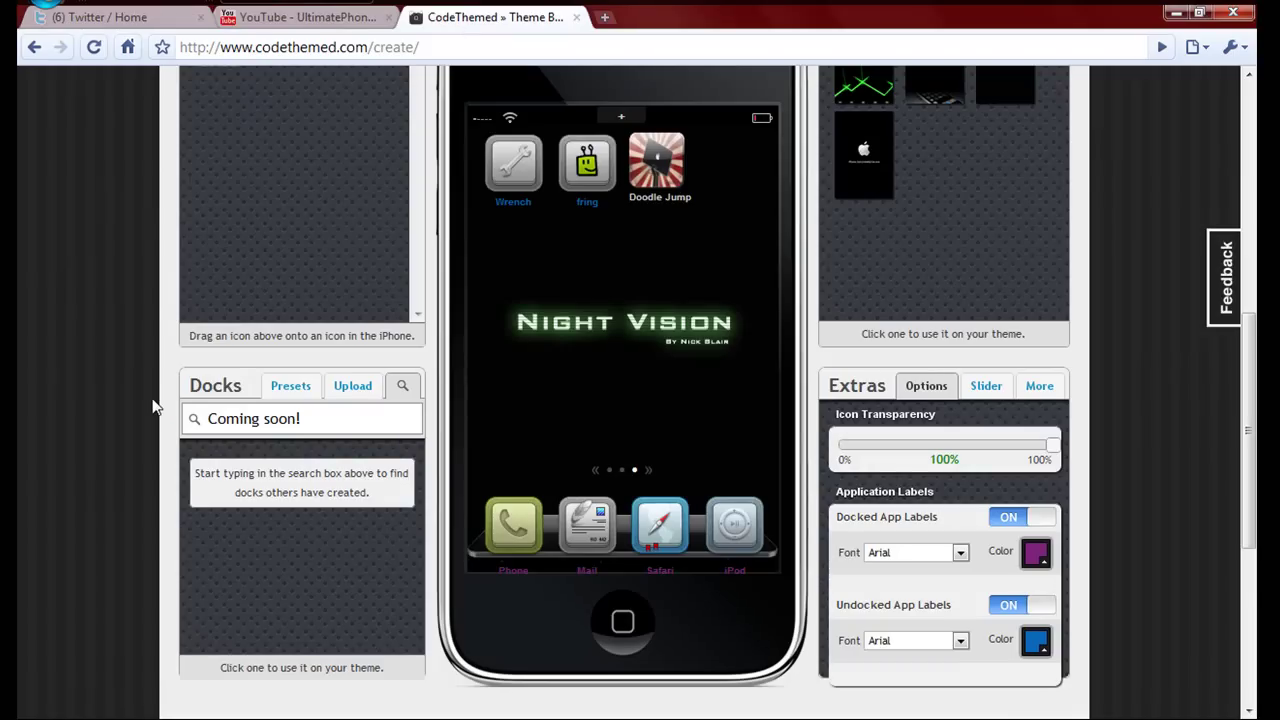
scroll(153, 406, "up", 6)
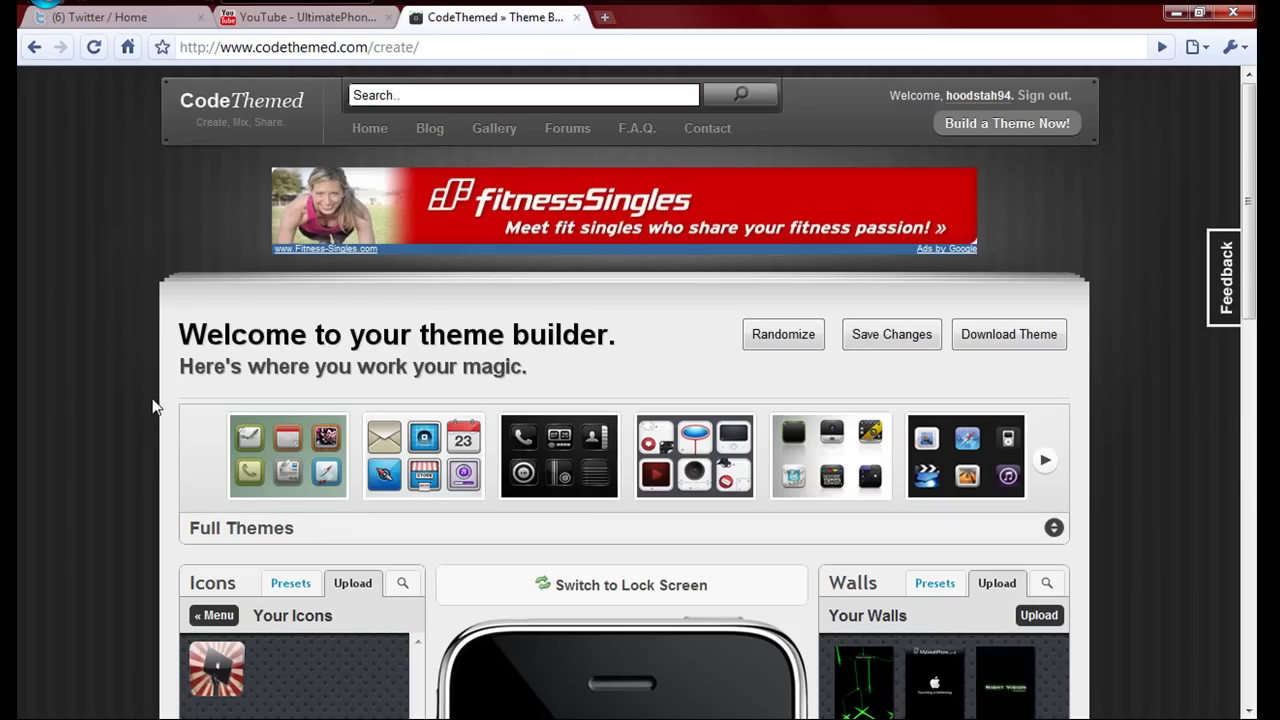